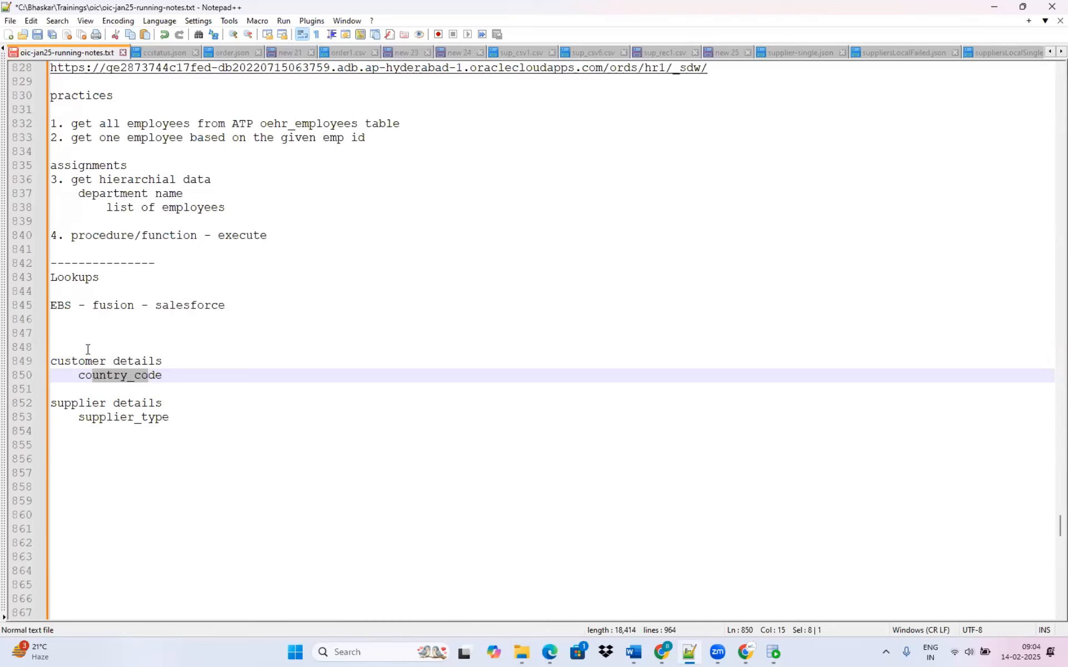
Open the customer JSON file from the json folder in Notepad++ to check its contents.
key("alt+Tab")
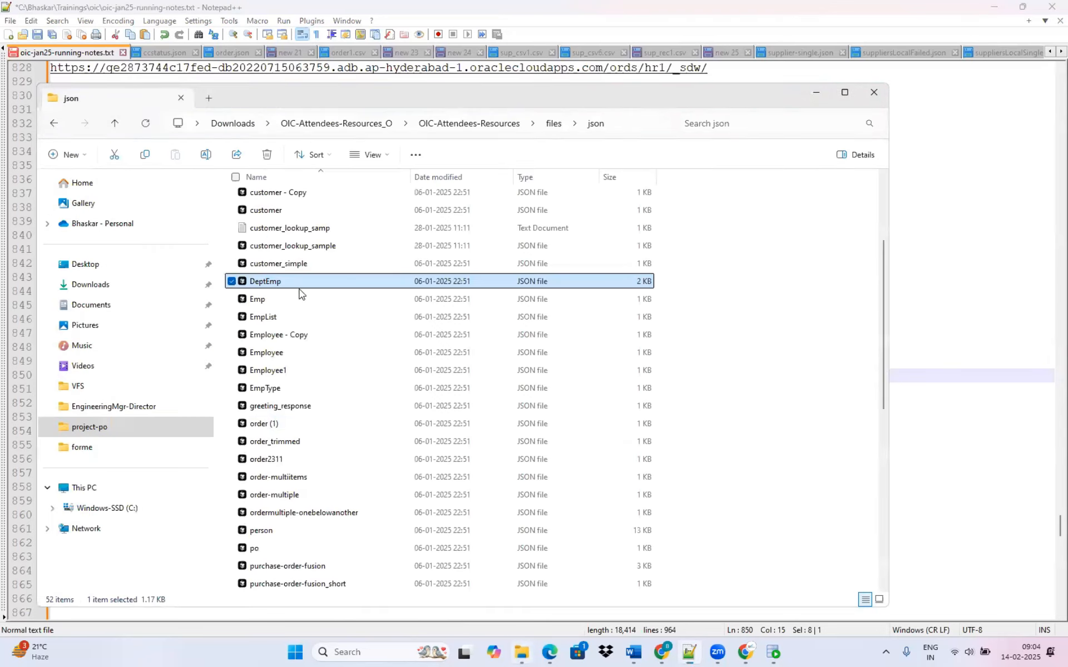
left_click(267, 212)
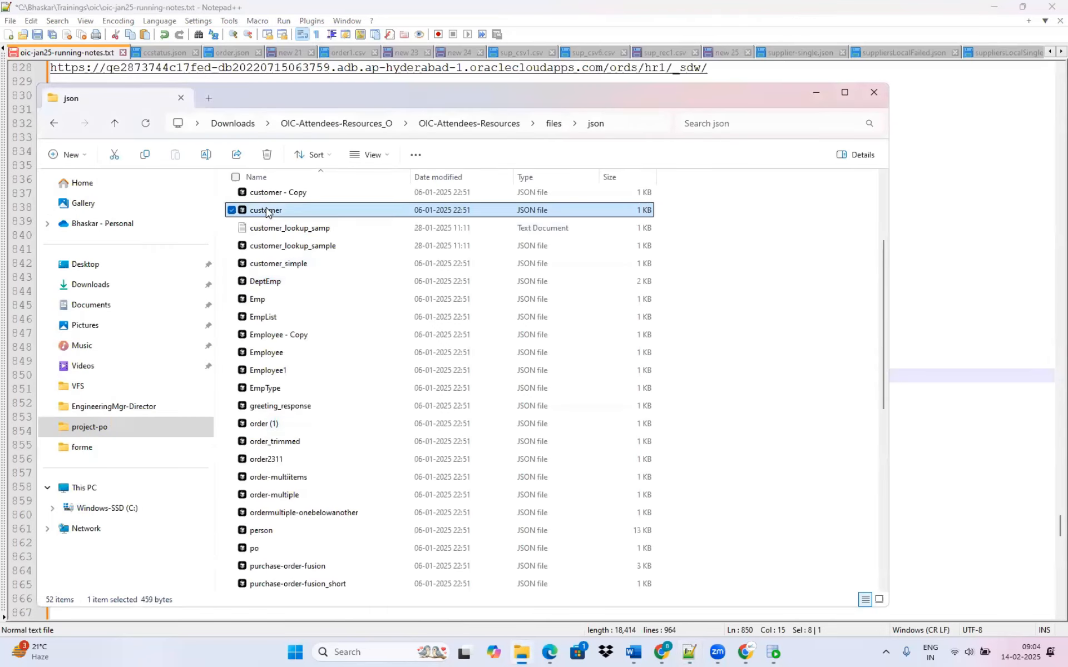
right_click(265, 211)
left_click(345, 438)
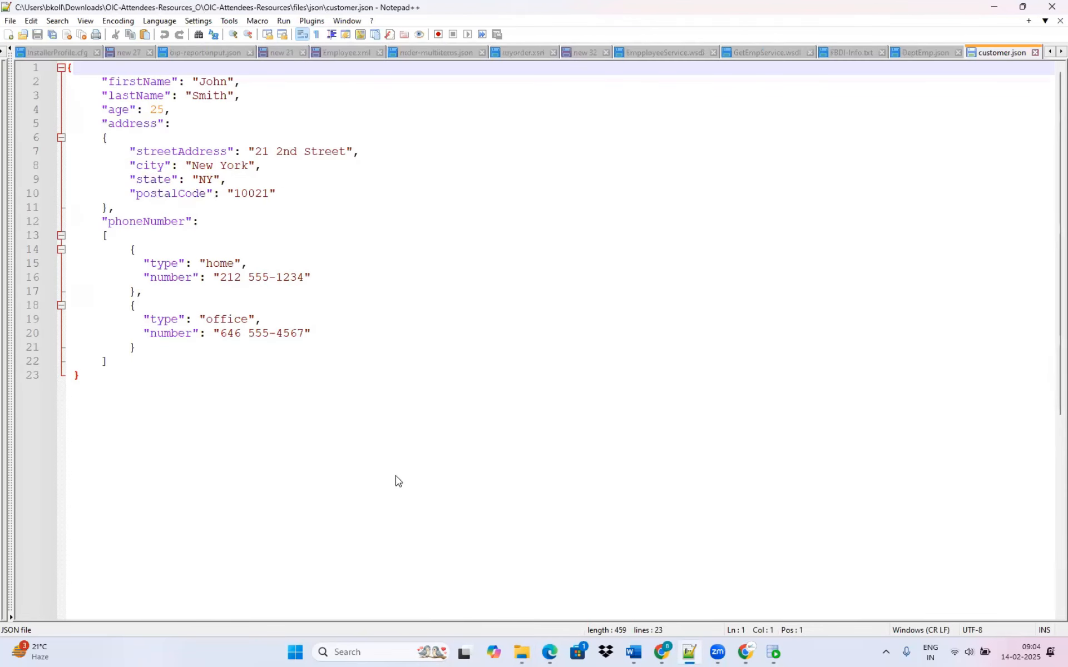
Open customer_lookup_sample.json from the json folder in Notepad++ and examine its country value.
key("alt+Tab")
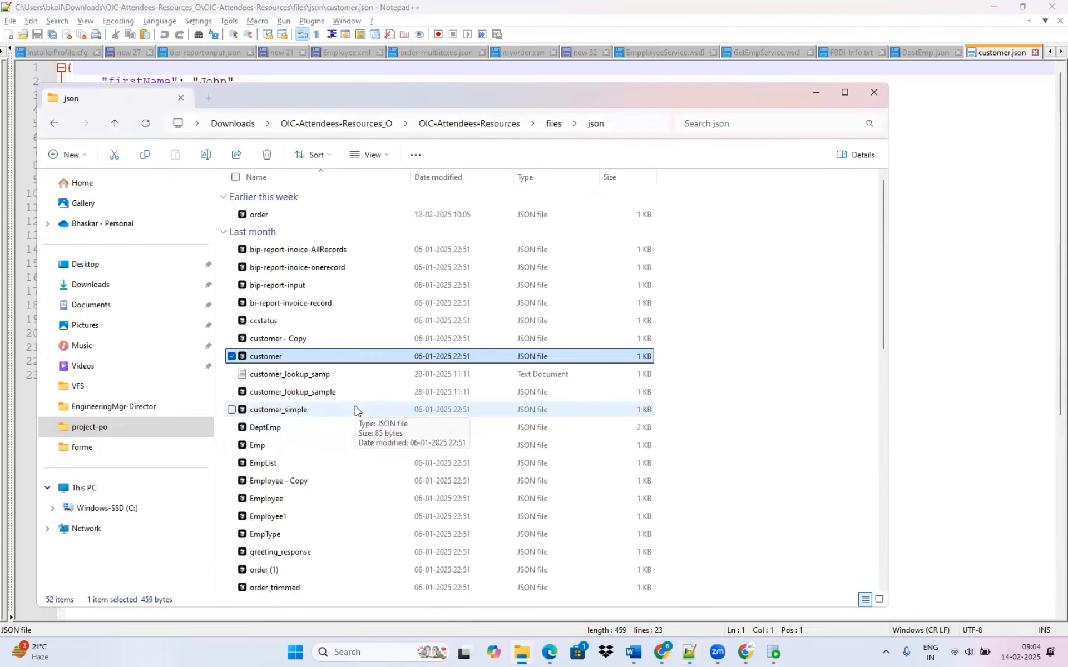
left_click(307, 395)
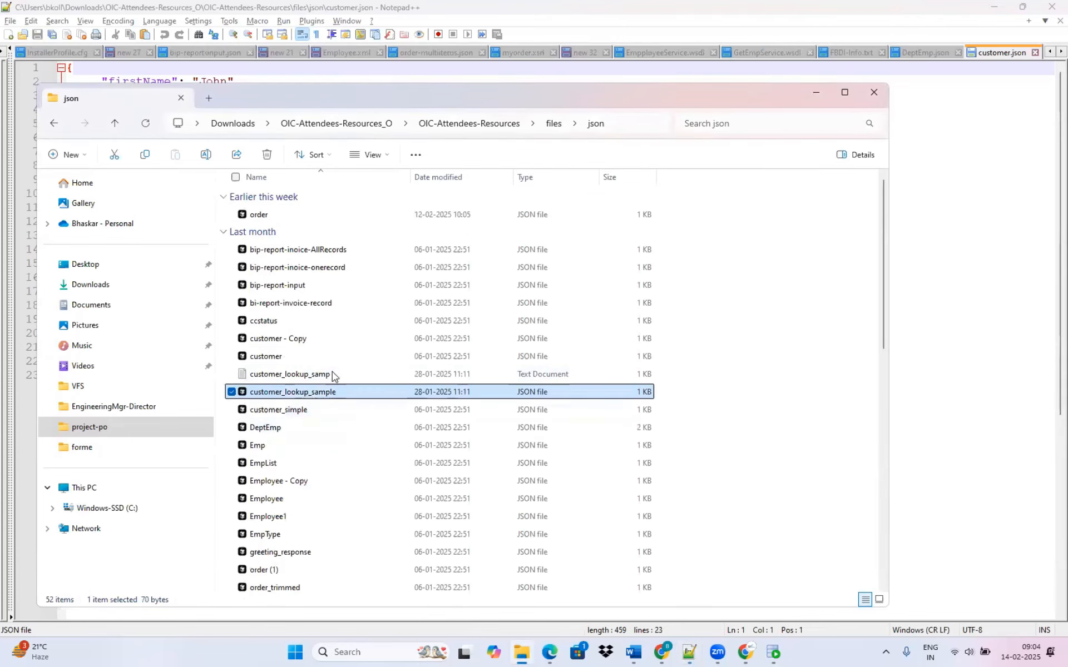
right_click(308, 395)
left_click(370, 354)
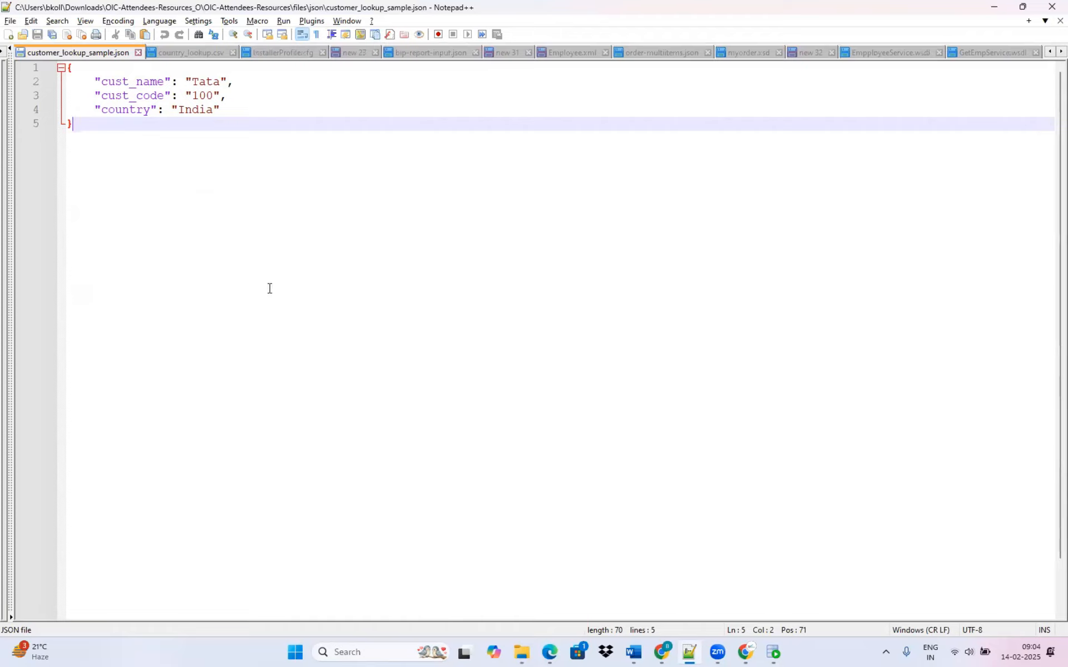
left_click_drag(184, 110, 197, 110)
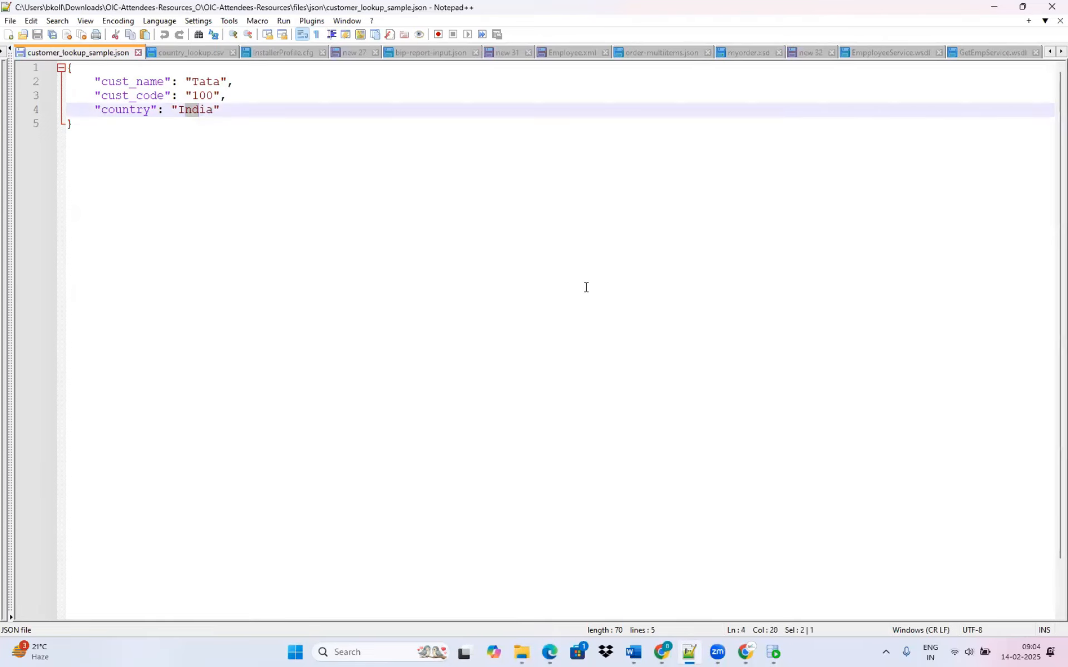
Return to the oic-jan25-running-notes.txt file in Notepad++.
key("alt+Tab")
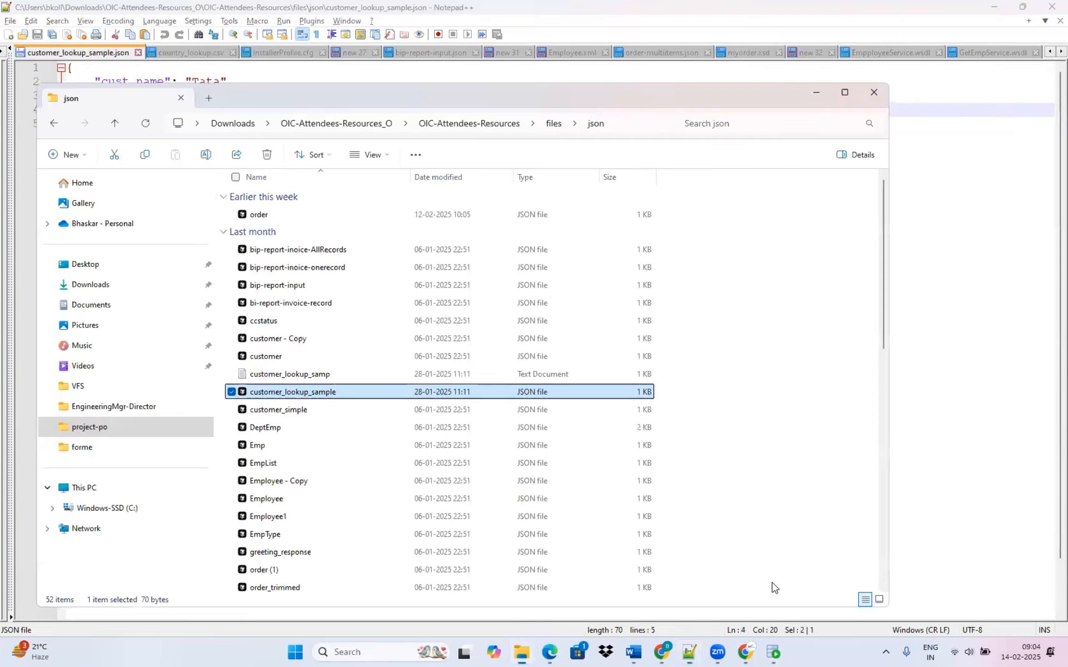
key("alt+Tab")
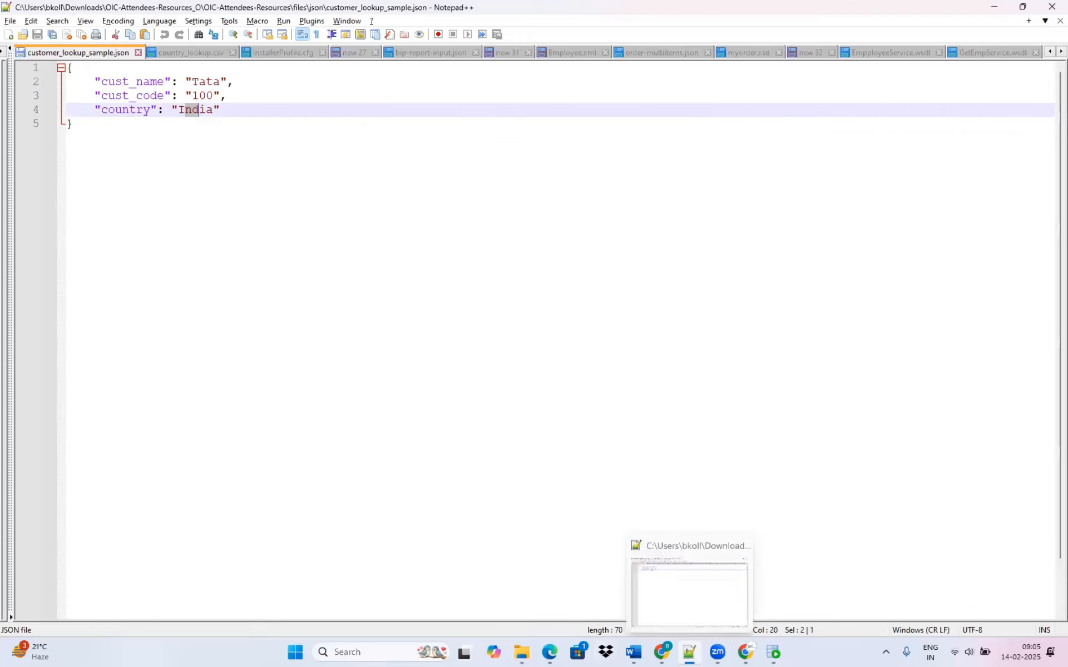
left_click(689, 652)
left_click(670, 628)
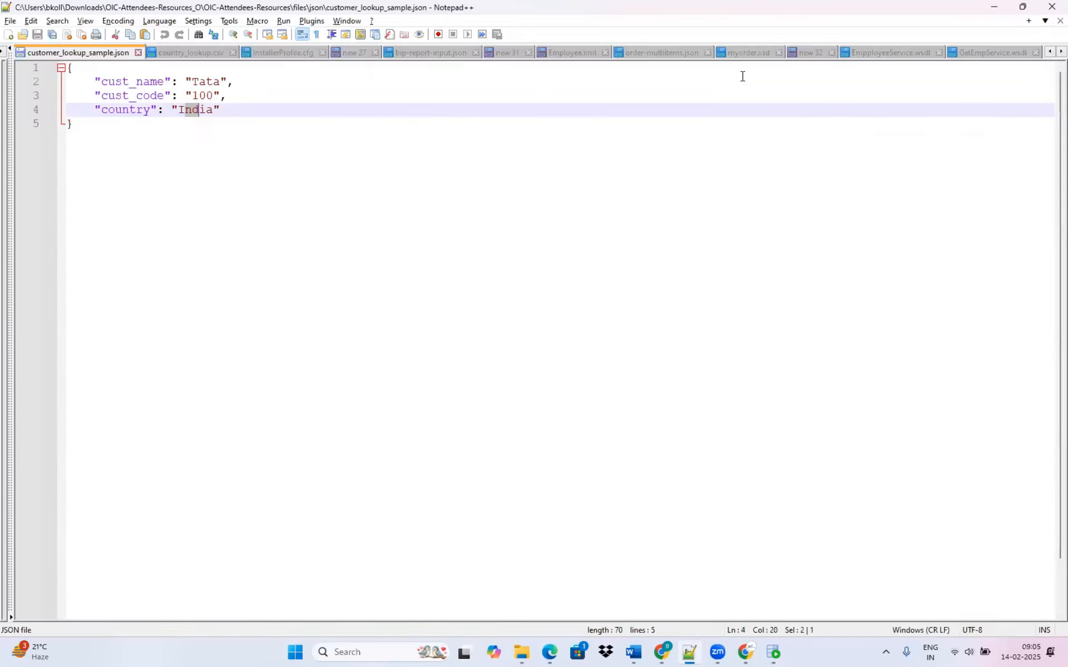
left_click(1048, 53)
left_click(1049, 53)
left_click(1048, 53)
left_click(1049, 53)
left_click(1049, 53)
left_click(1049, 53)
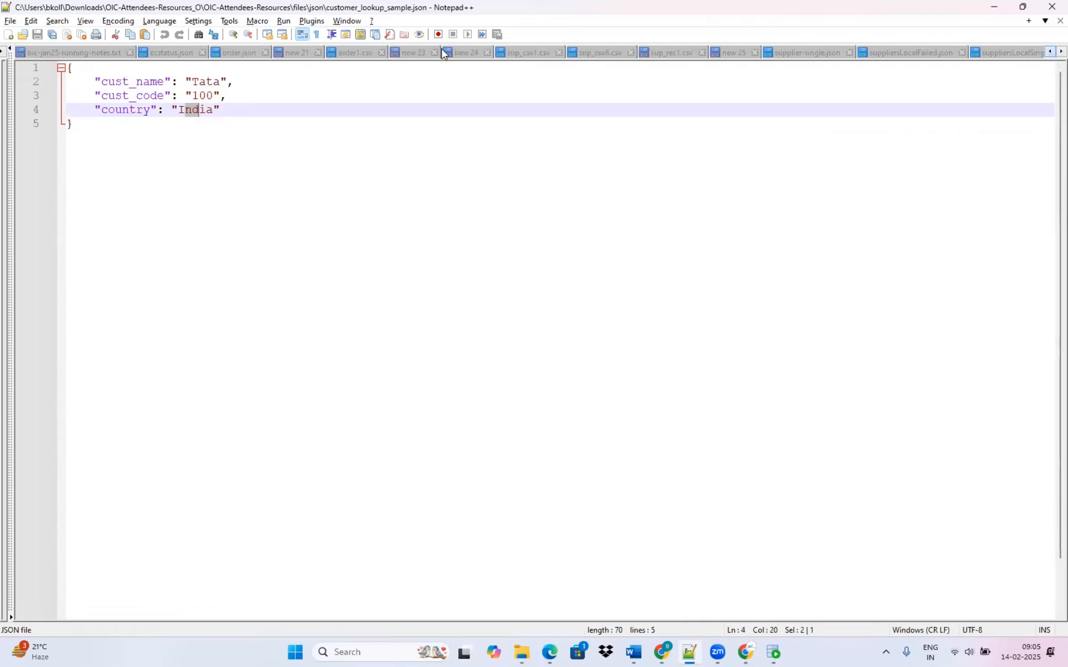
left_click(56, 53)
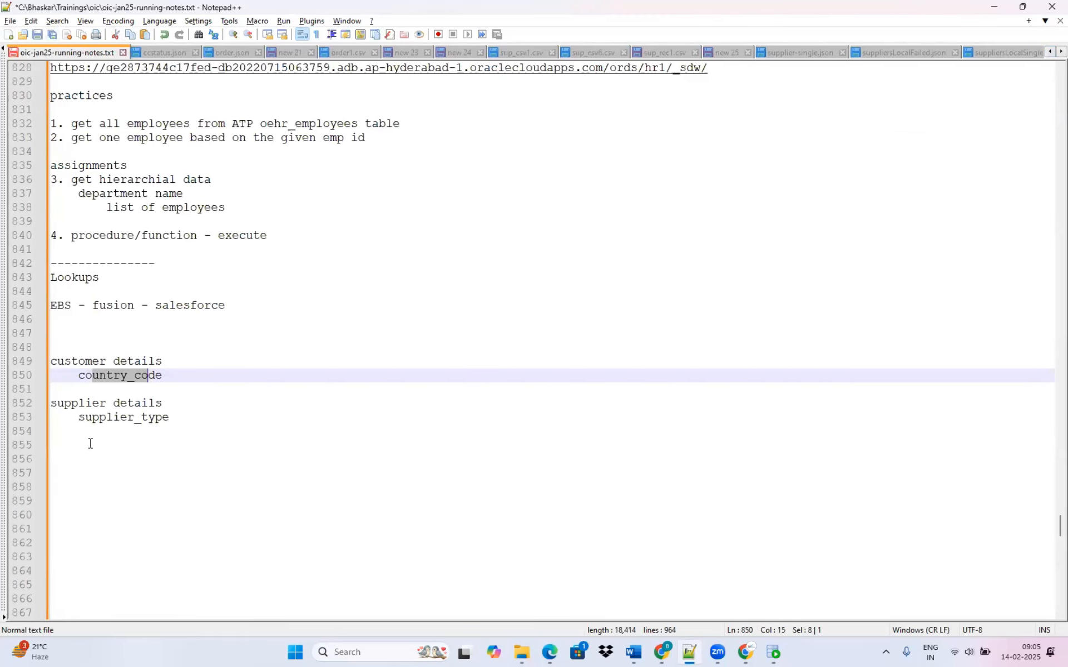
Below the EBS - fusion - salesforce line, add a row with India, IN and IN.
left_click(56, 316)
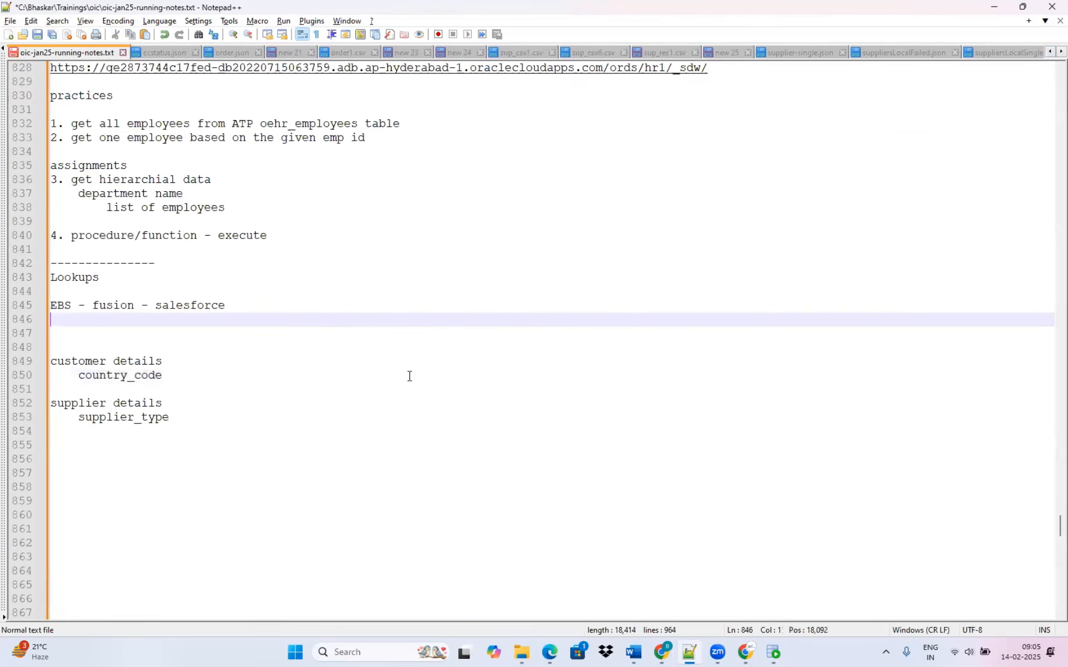
type("India")
key("Tab")
type("IN")
key("Tab")
type("IN")
key("Return")
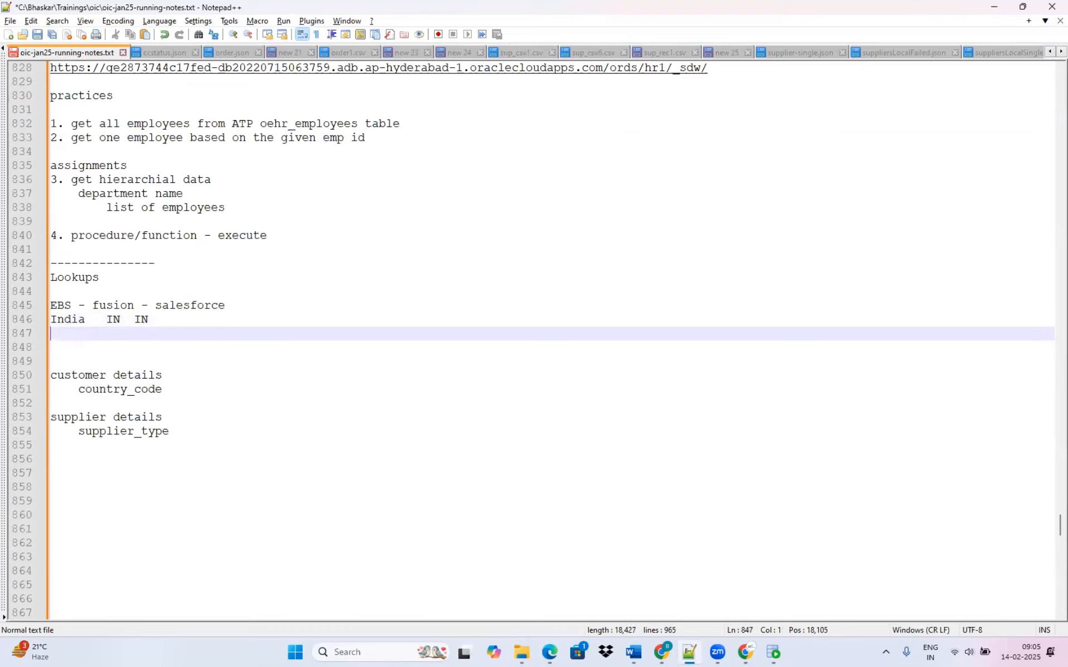
Add "Unites States" on the line below India and indent India's codes further to make room for the longer name.
type("Unites Sta")
key("BackSpace")
type("tates")
left_click(106, 317)
key("Tab")
key("Tab")
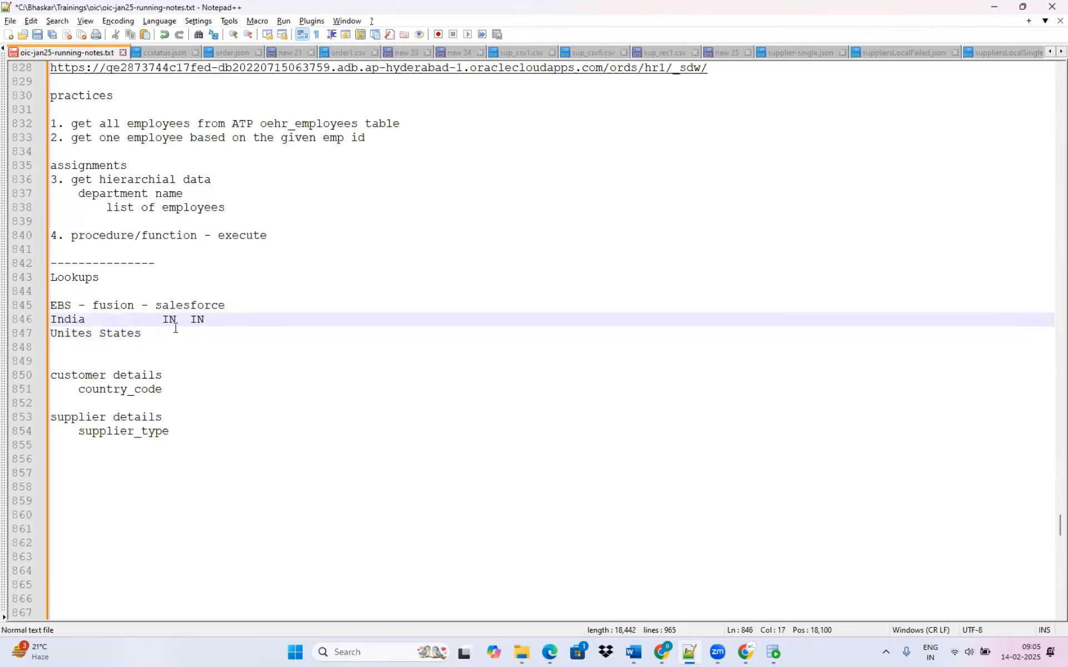
Enter US and USA as the Unites States codes and indent the salesforce codes of both rows one tab further.
left_click(198, 335)
key("Tab")
type("US")
key("Tab")
type("USA")
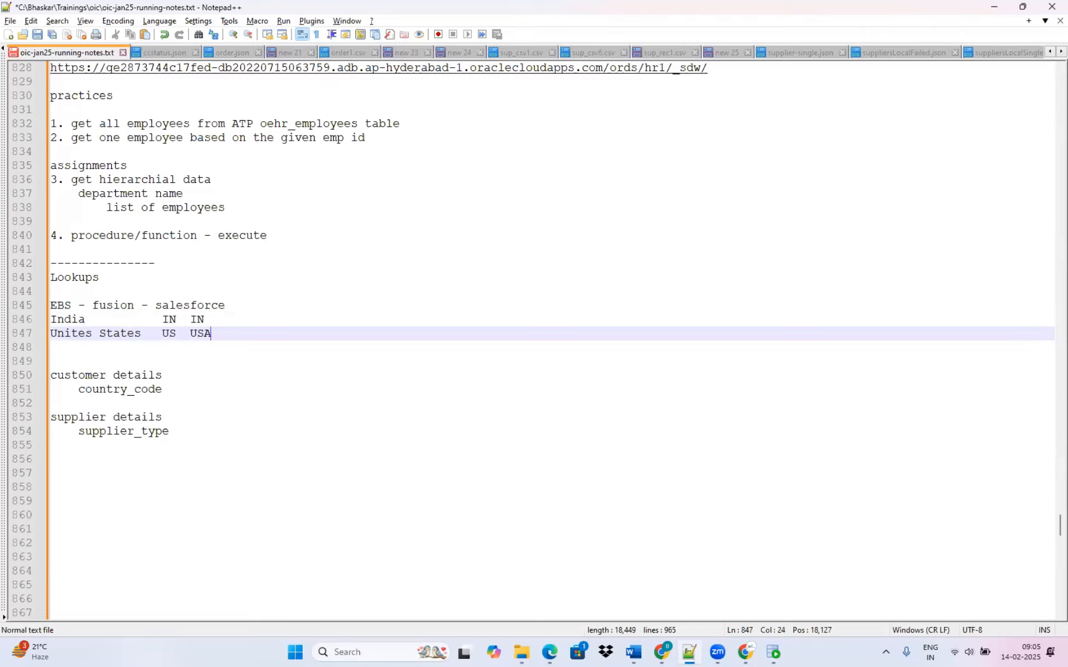
left_click(189, 320)
key("Tab")
left_click(189, 334)
key("Tab")
Add a United Kingdom row with the codes UK and EN below the Unites States row.
left_click(261, 332)
key("Return")
type("U")
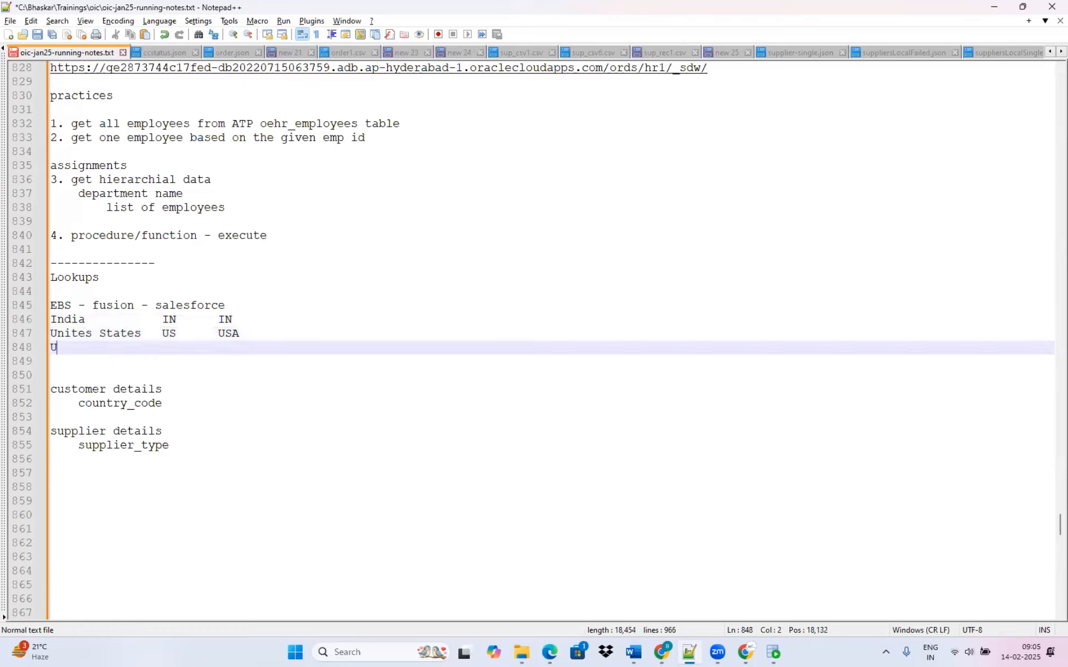
type("nited Kingdom")
key("Tab")
type("UK")
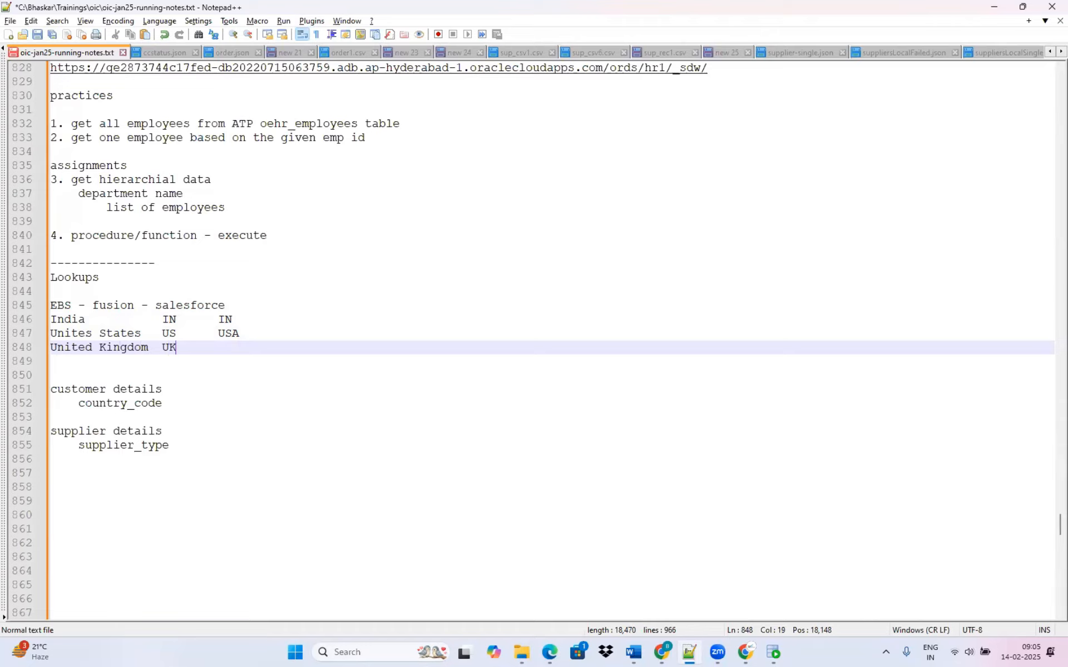
type("EN")
key("Return")
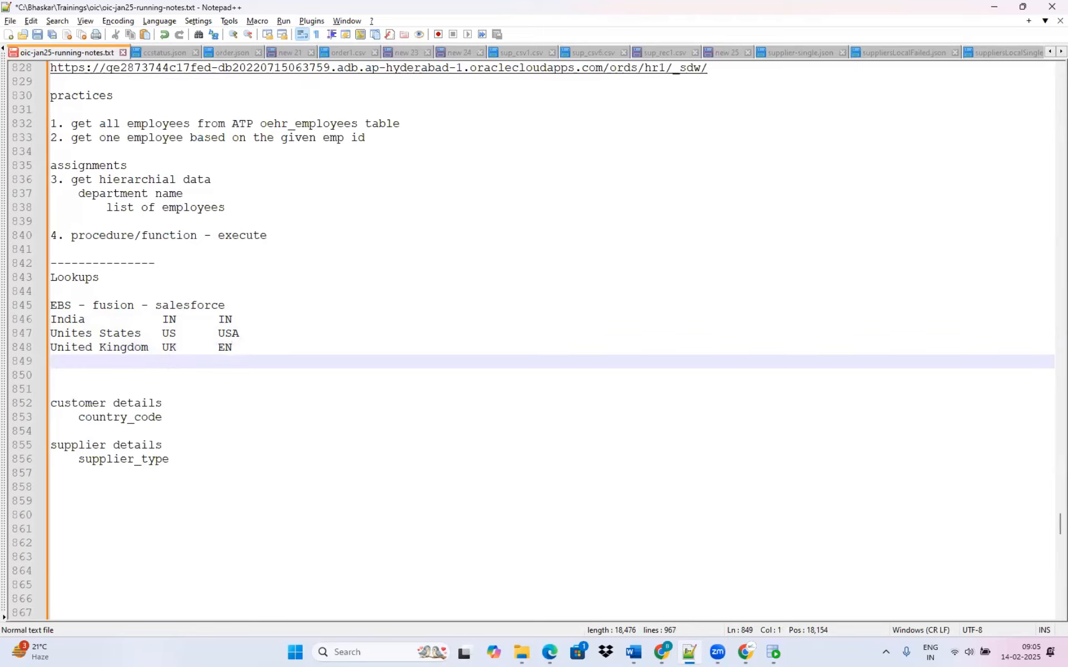
Add a Germany row with the codes GE and DE, aligned with the columns above.
type("Germany")
key("Tab")
key("Tab")
key("Tab")
key("Tab")
type("GE")
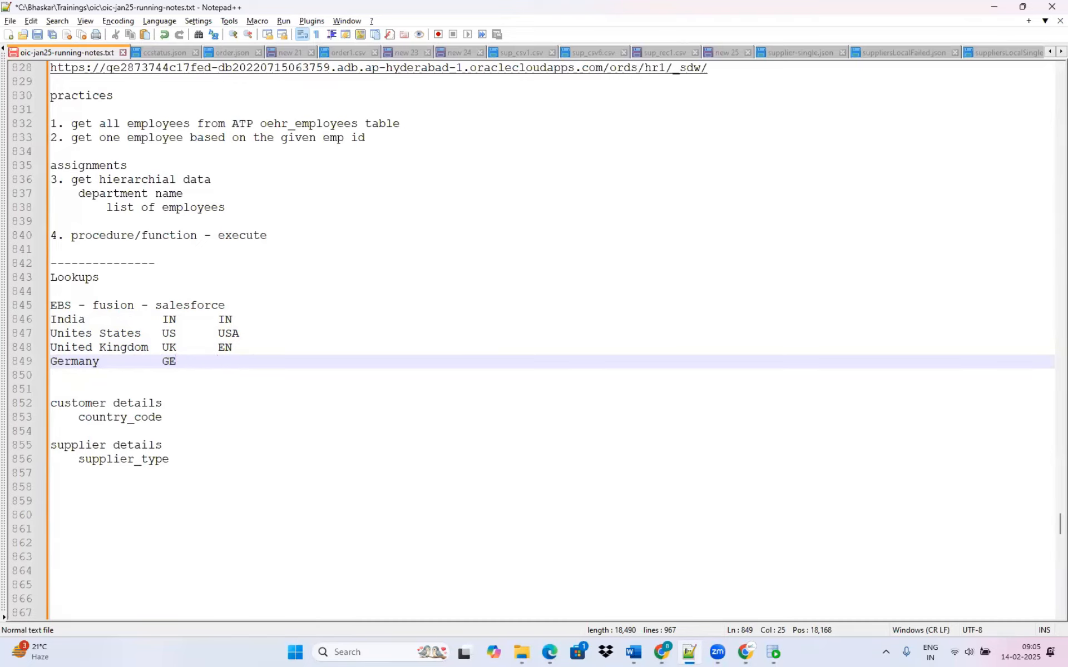
type("DE")
left_click(51, 320)
left_click(250, 365, "shift")
left_click(302, 405)
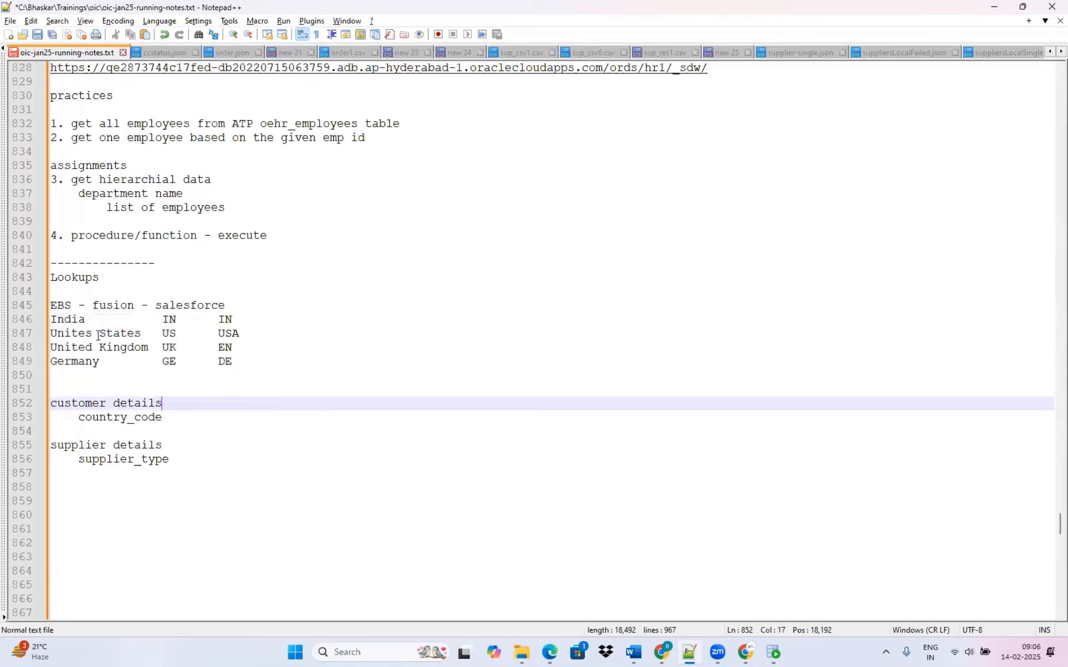
Switch to Oracle Integration in the browser and open the Lookups list.
left_click(46, 320)
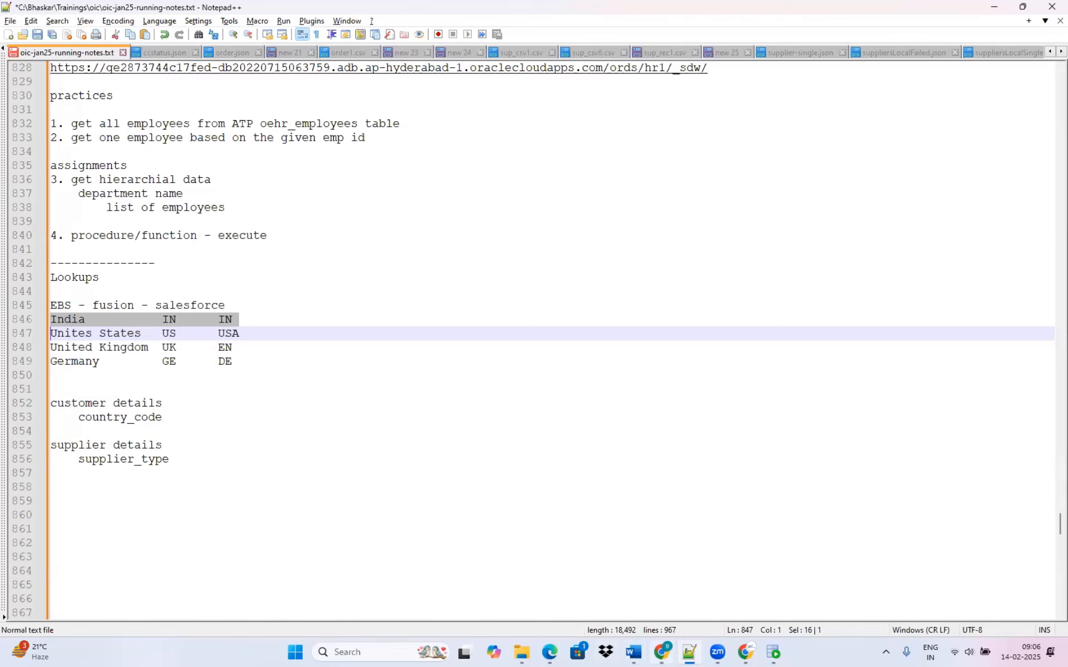
left_click(662, 651)
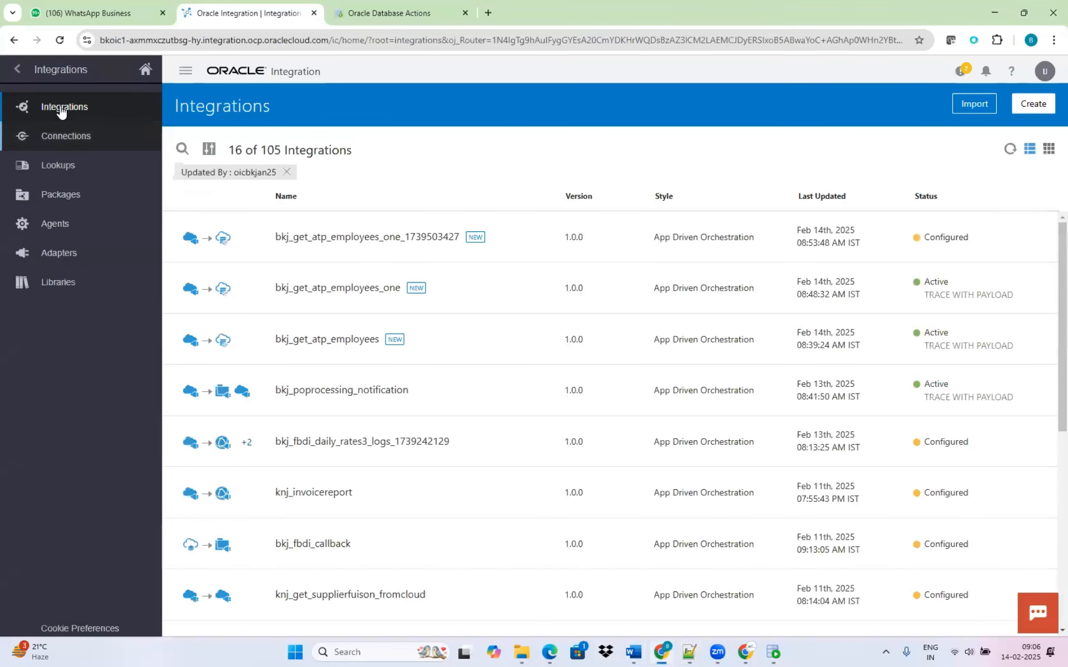
left_click(61, 165)
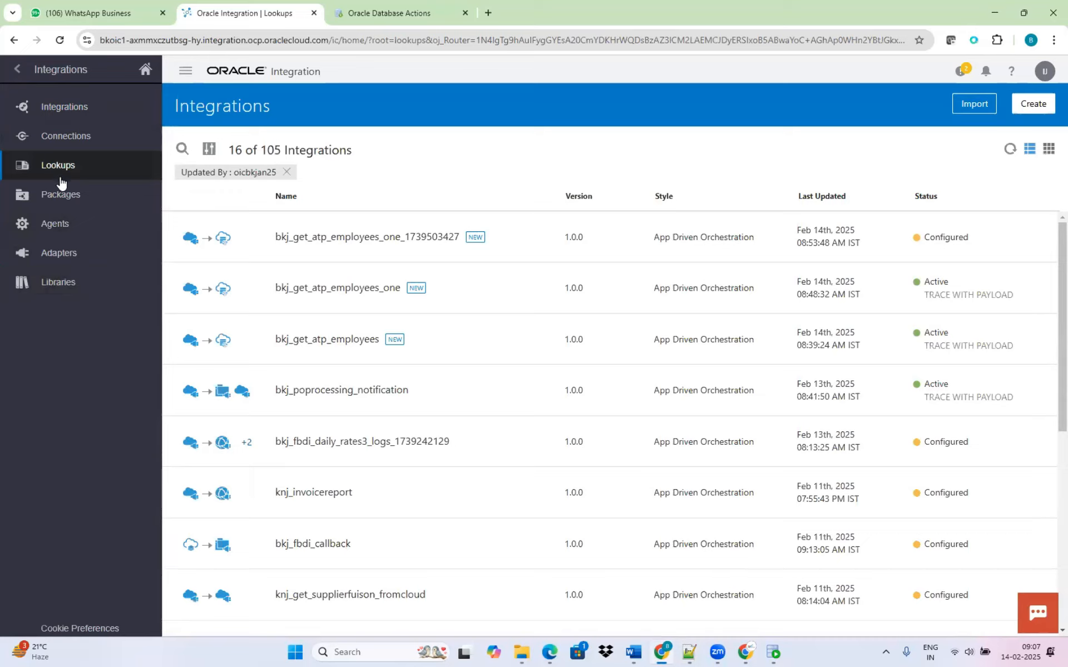
left_click(71, 146)
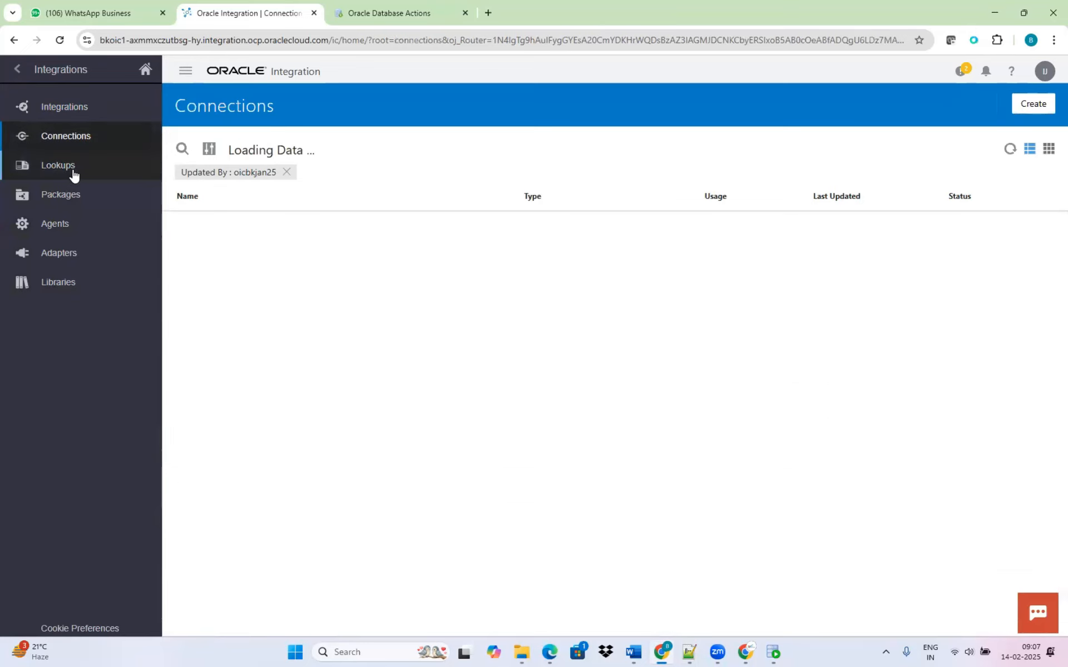
left_click(74, 174)
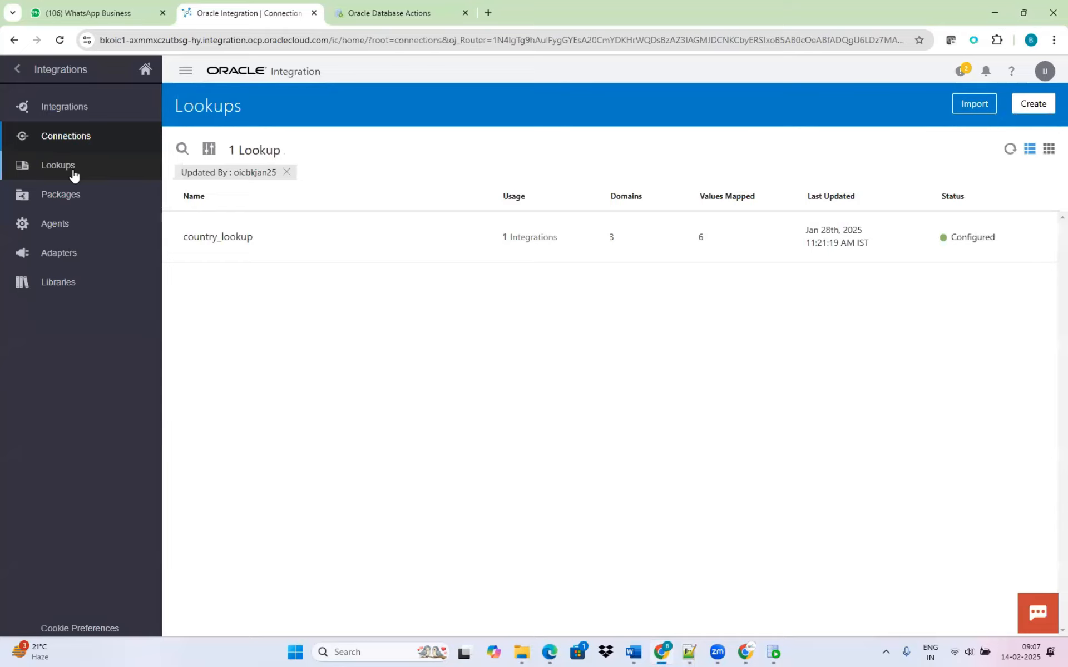
left_click(61, 170)
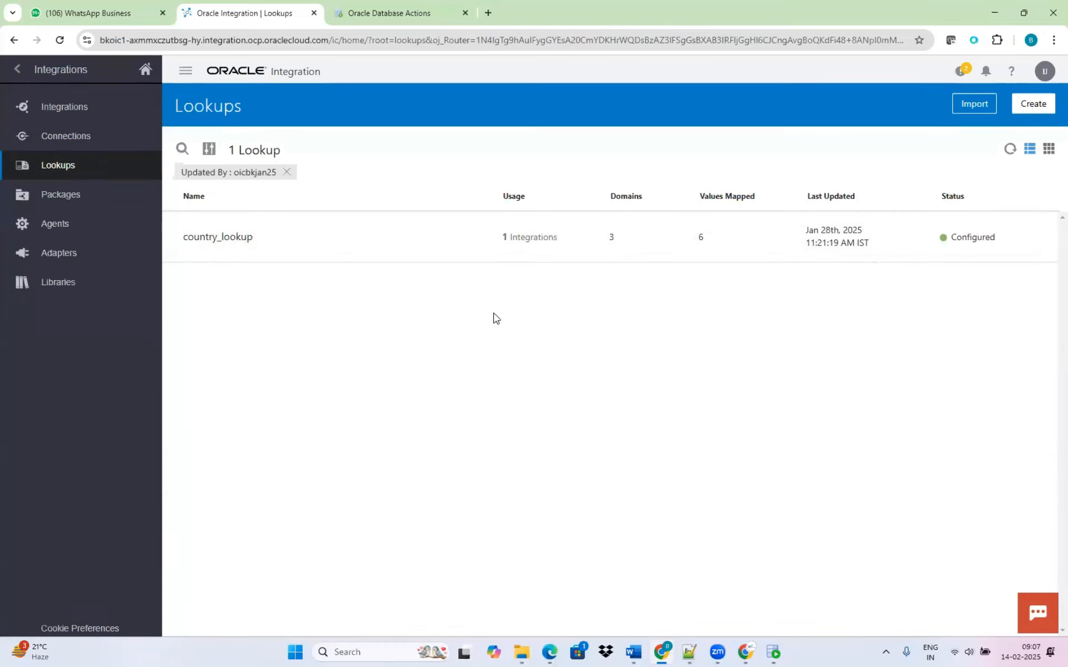
Create a new lookup named bkj_country_lookup.
left_click(1041, 106)
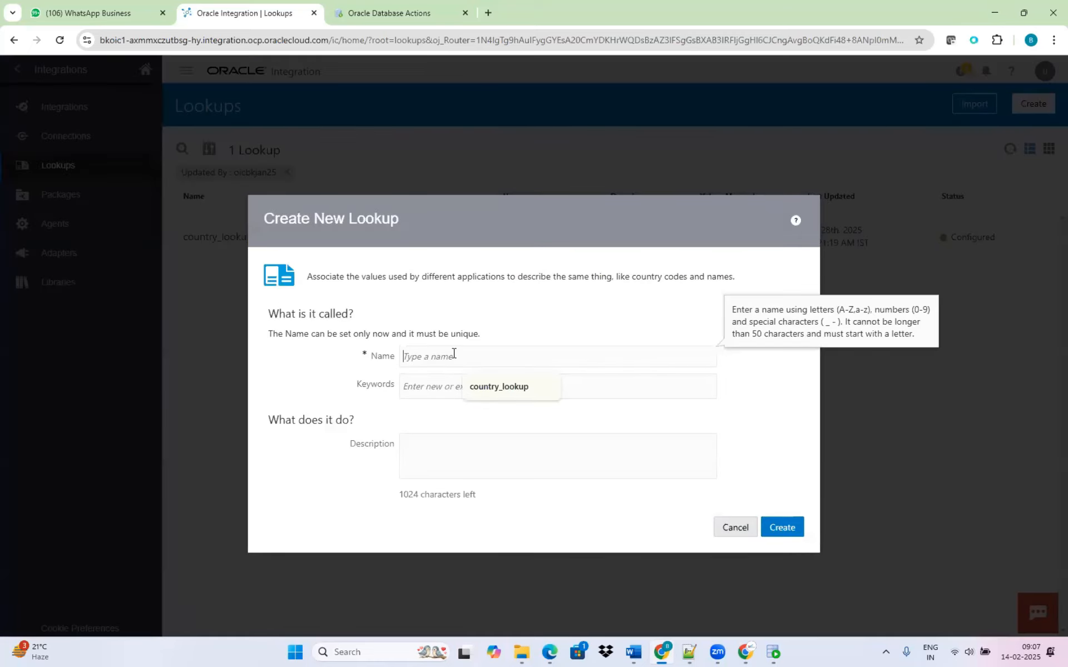
type("bh")
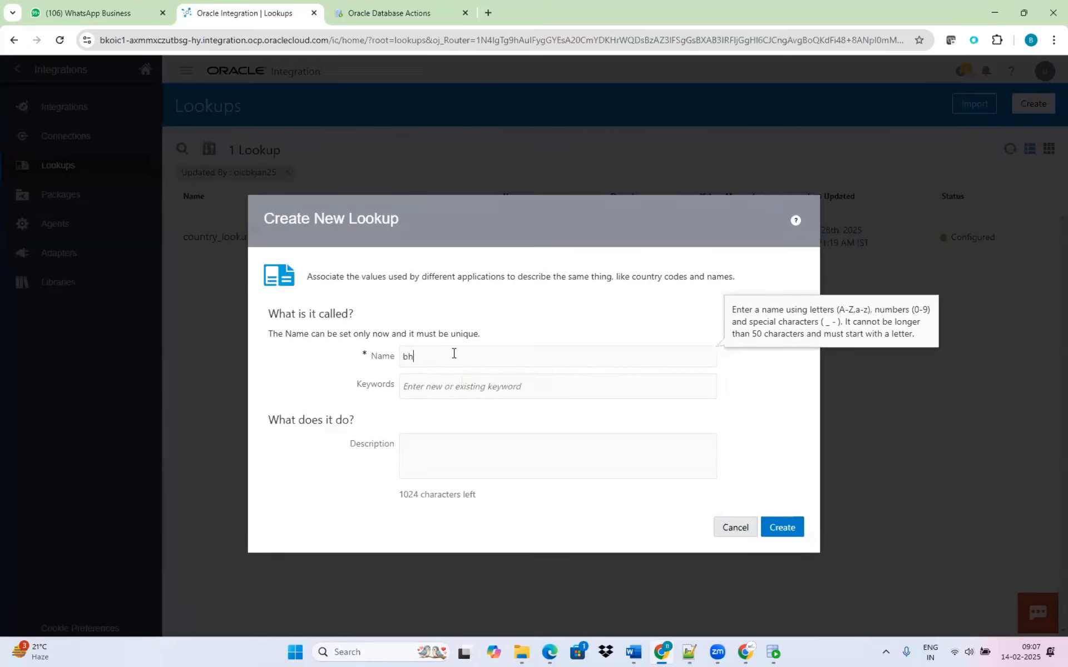
type("j_country_lookup")
left_click(783, 528)
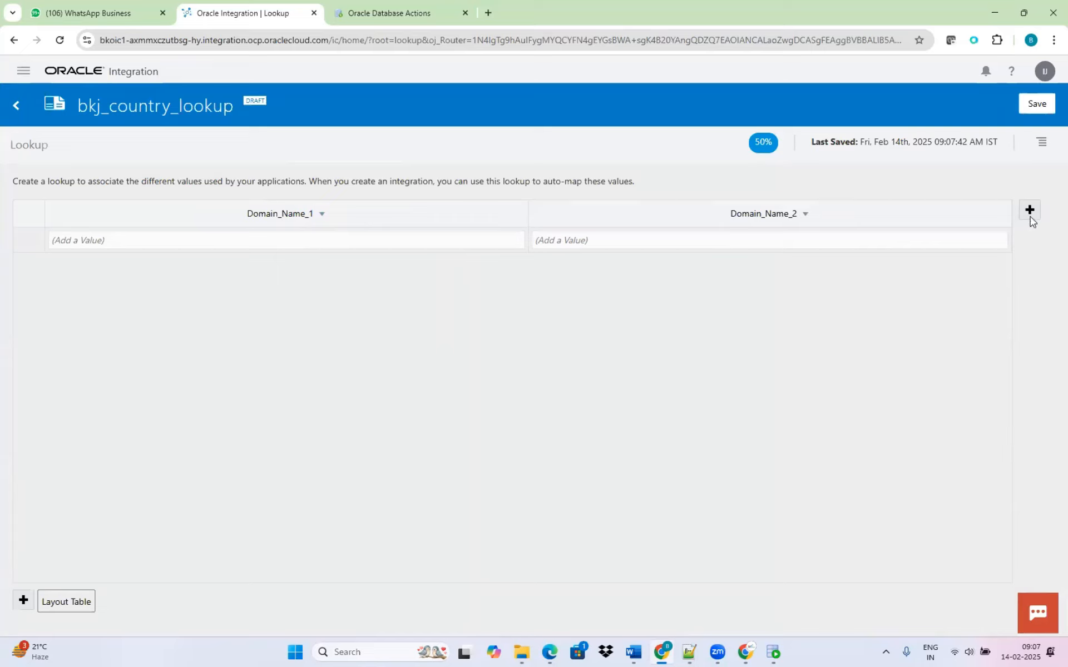
Add a third domain column to the lookup and rename the first domain as EBS.
left_click(1029, 212)
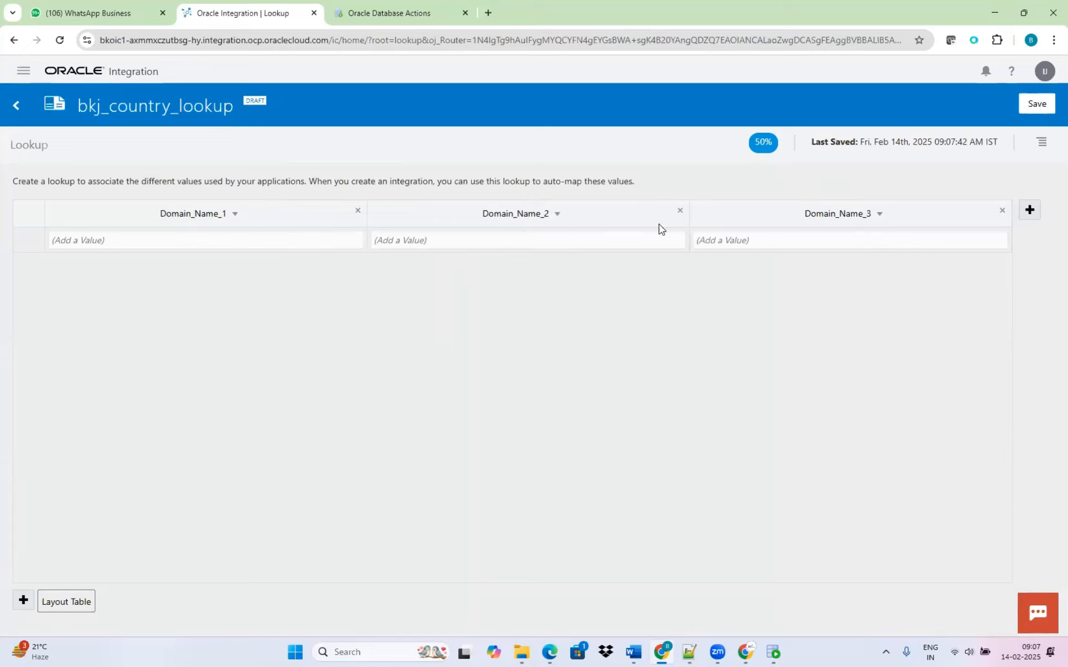
left_click(234, 216)
left_click(213, 215)
left_click(212, 216)
left_click(209, 259)
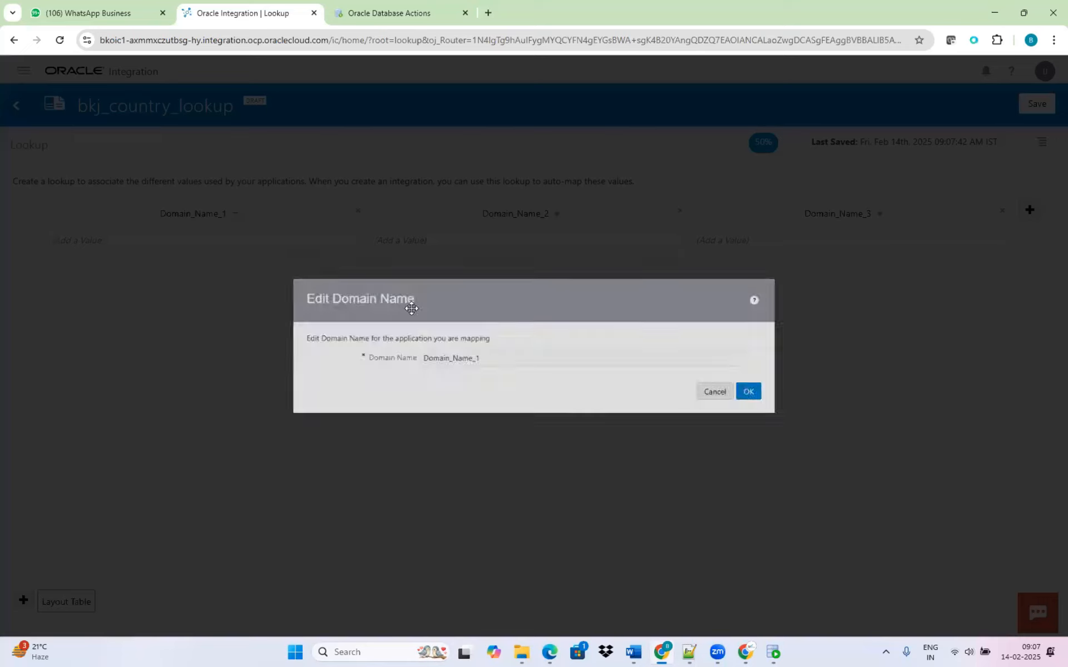
left_click_drag(502, 362, 271, 361)
type("EBS")
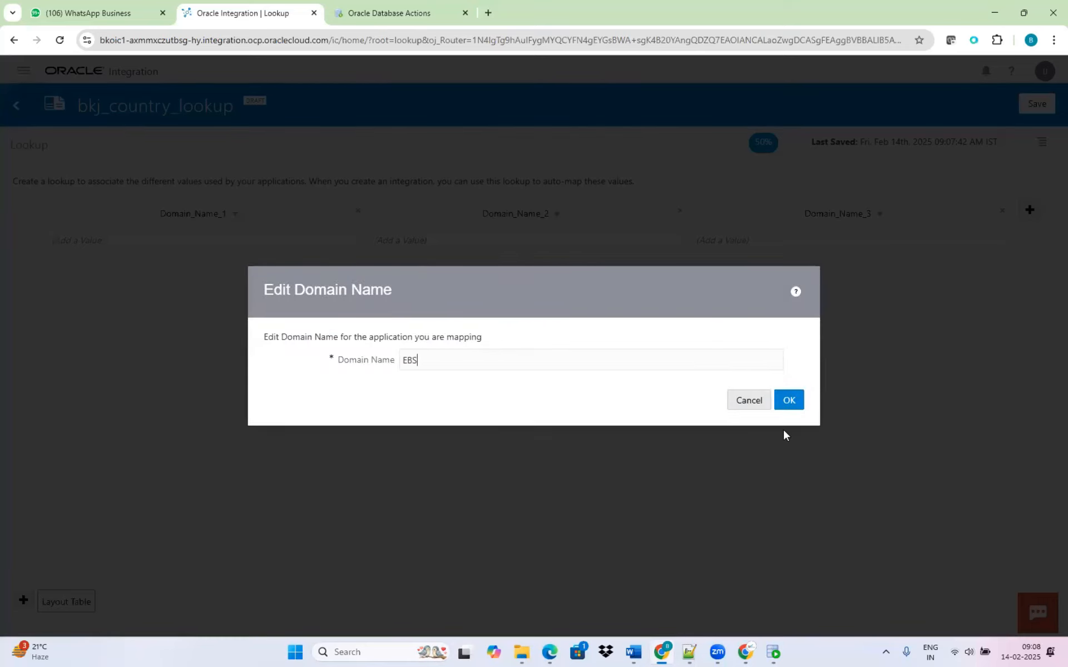
key("Return")
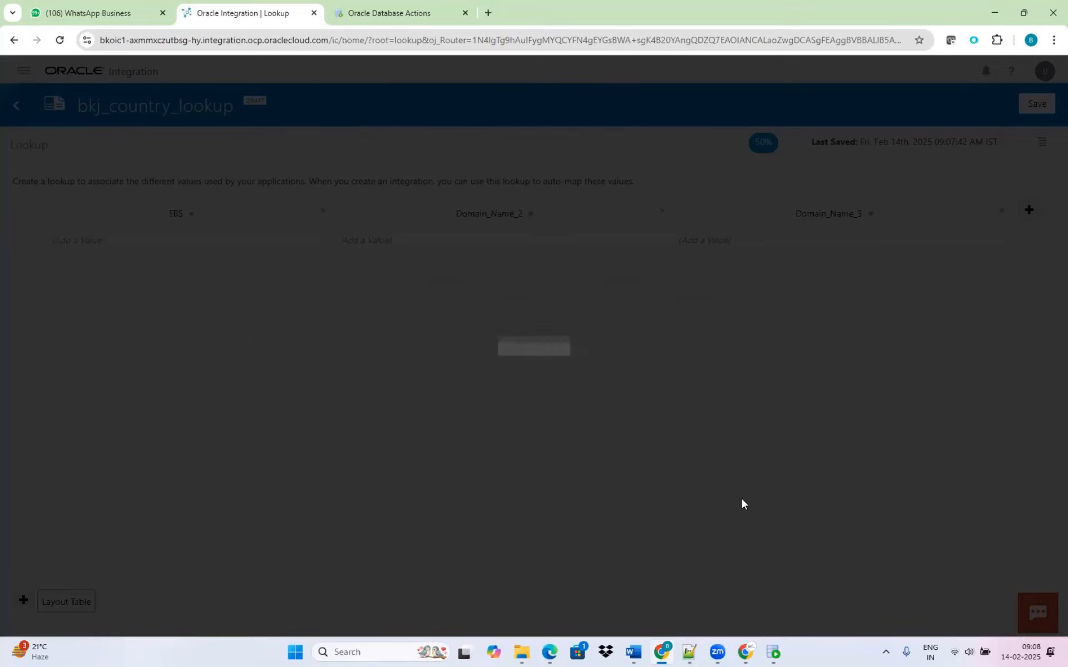
Rename the second domain of the lookup as Fusion.
left_click(508, 217)
left_click(500, 262)
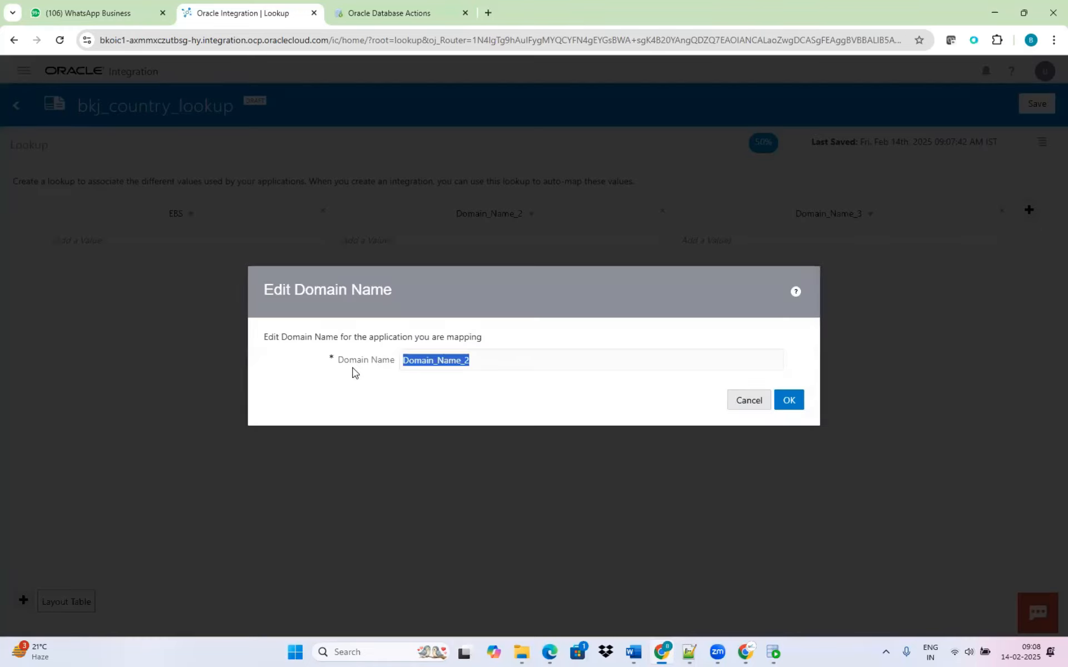
type("SFDC")
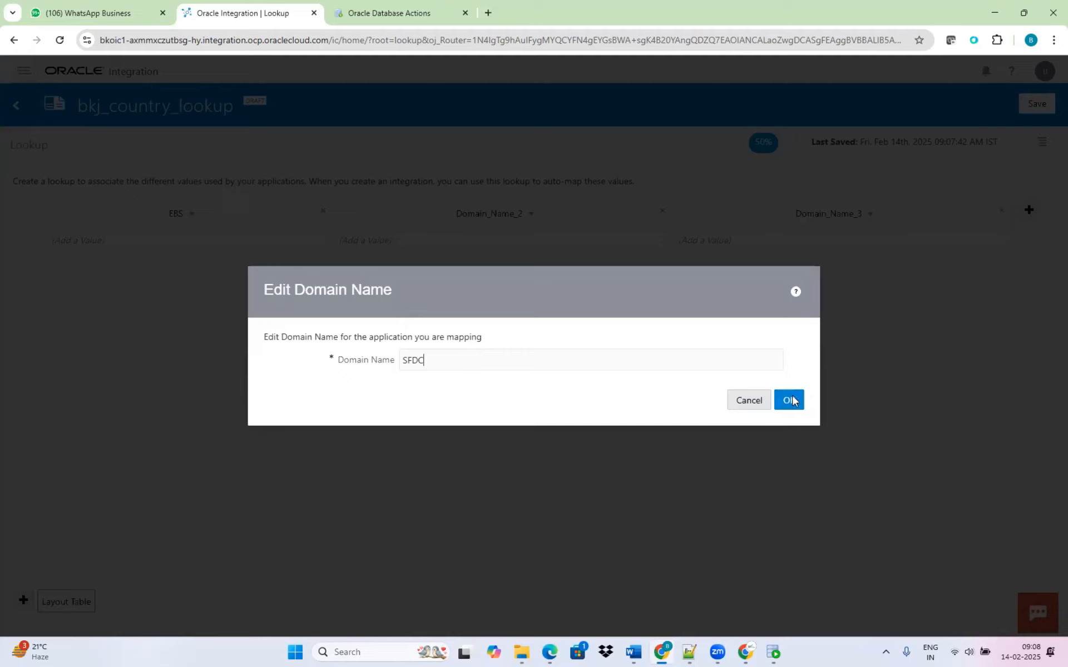
left_click_drag(433, 365, 351, 364)
type("Fusion")
left_click(787, 400)
Rename the third domain of the lookup as SFDC.
left_click(832, 220)
left_click(840, 261)
left_click_drag(468, 360, 373, 363)
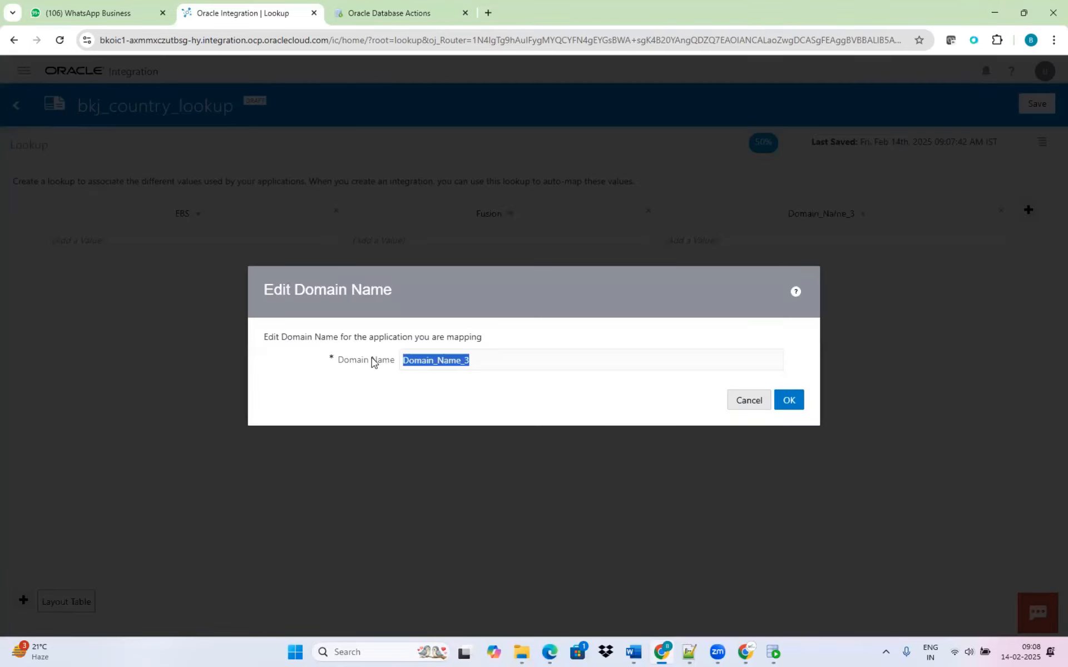
type("SFDC")
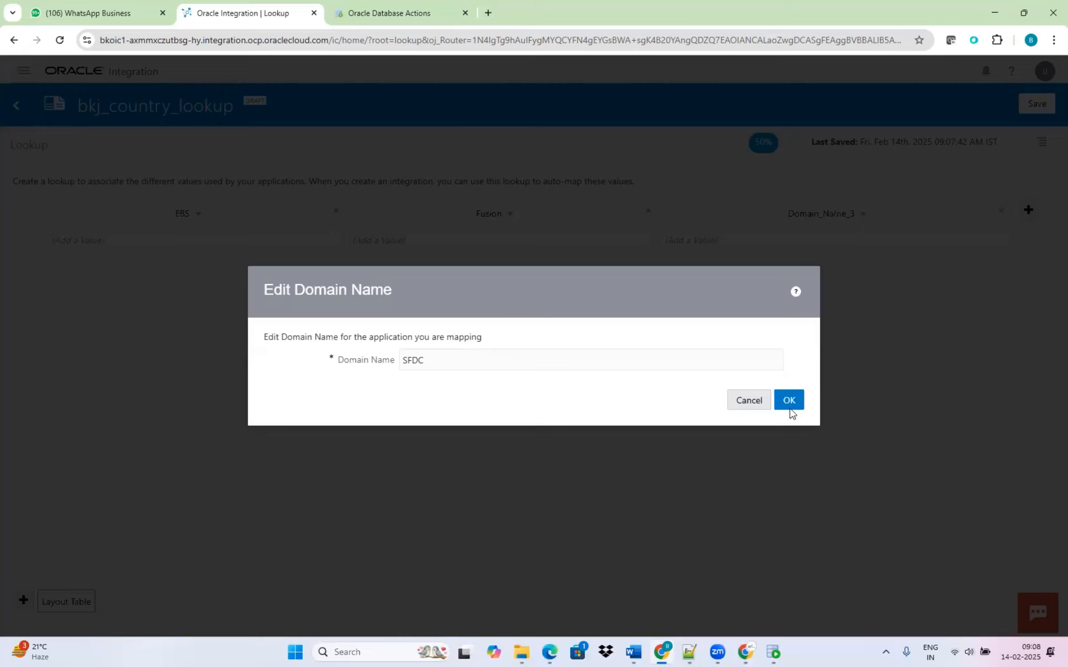
left_click(799, 403)
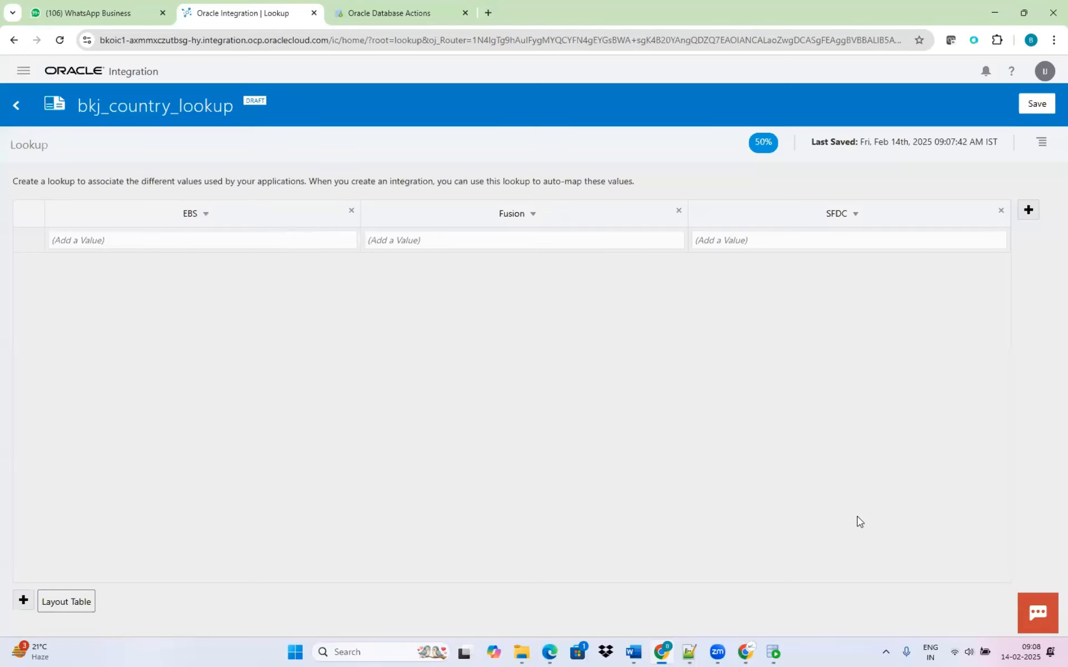
Copy India from the Notepad++ notes and enter it as the first EBS value in the Oracle Integration lookup.
left_click(133, 240)
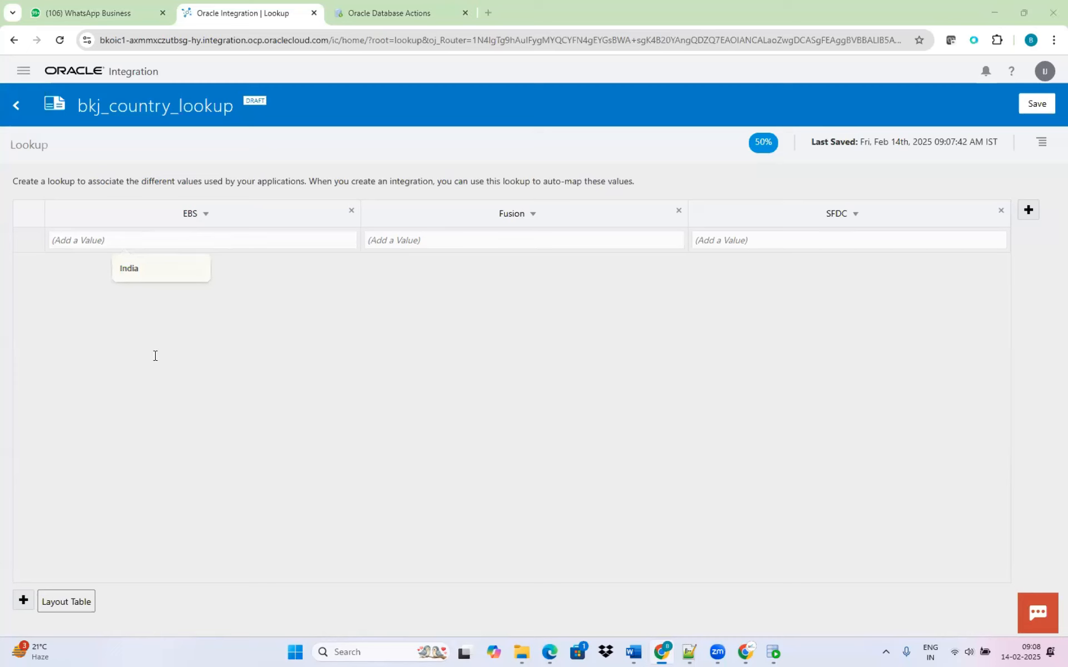
key("alt+Tab")
left_click(75, 319)
left_click_drag(86, 318, 49, 321)
key("ctrl+c")
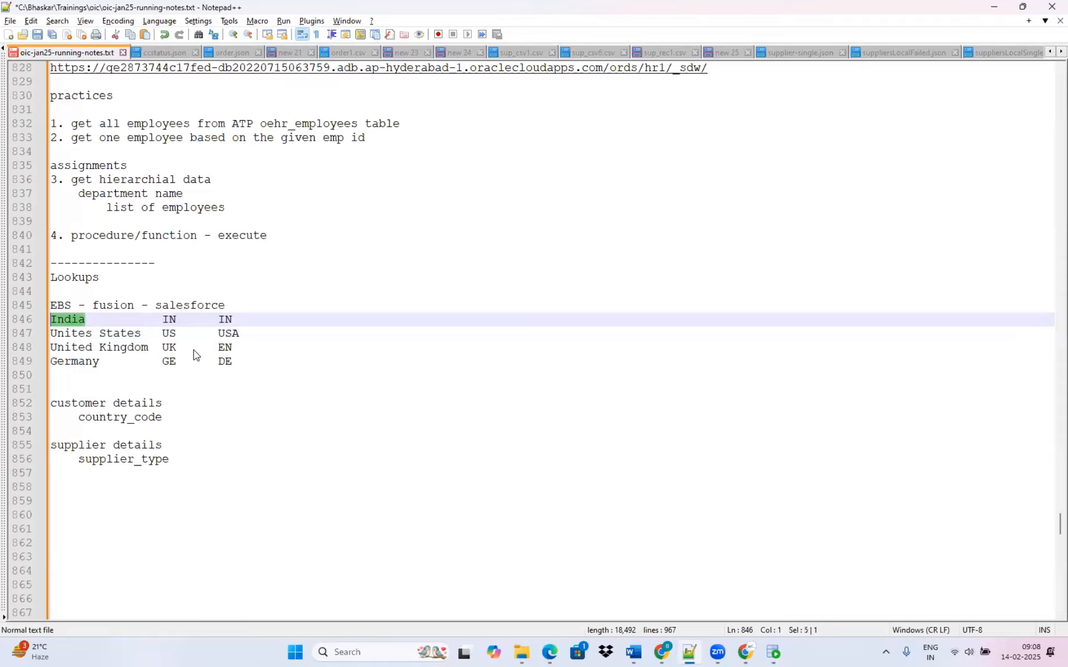
key("super+Tab")
key("super+Tab")
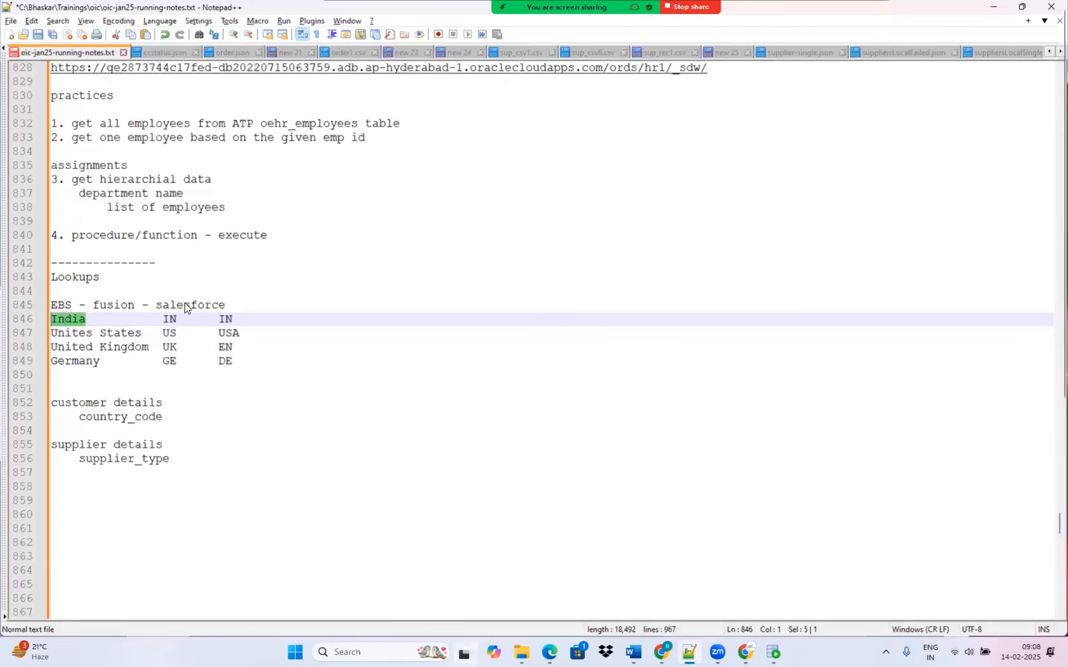
key("alt+Tab")
key("alt+Tab")
key("alt+Tab")
key("ctrl+v")
Set both the Fusion and SFDC values of the India row to IN.
left_click(436, 237)
type("IN")
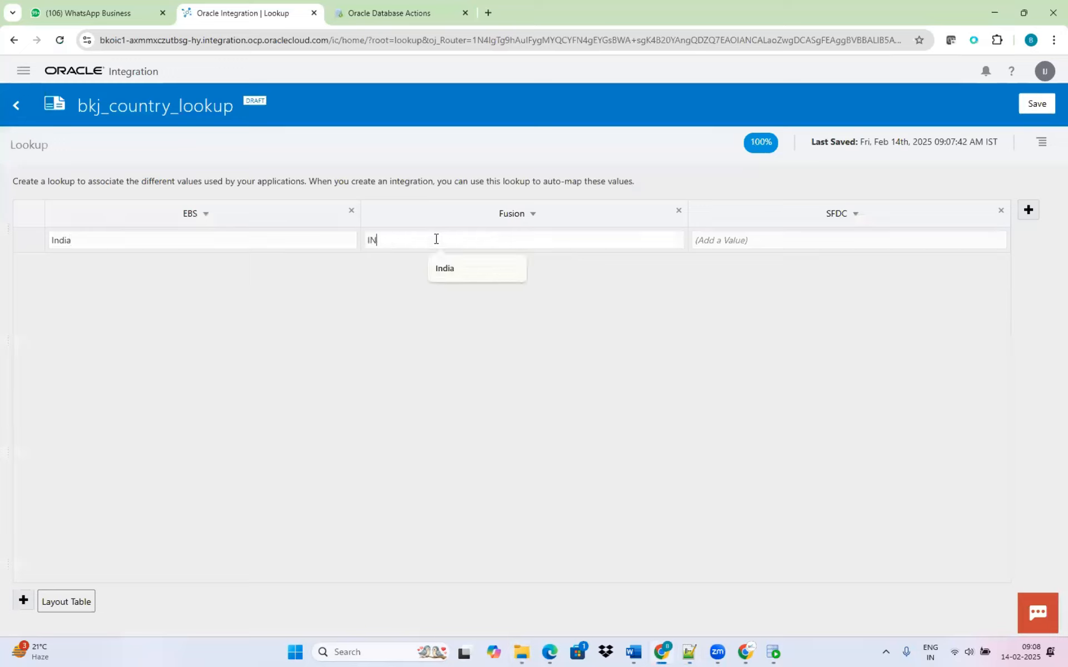
key("Tab")
type("IN")
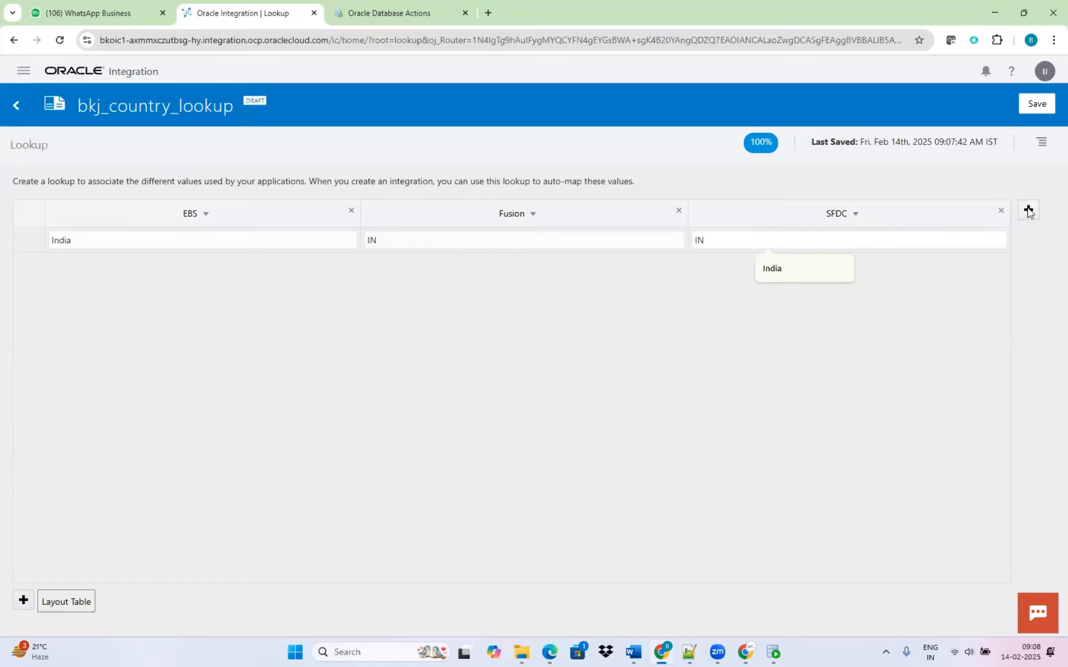
Add a second row to the lookup and fill its EBS value with Unites States, copied from the Notepad++ notes.
left_click(23, 600)
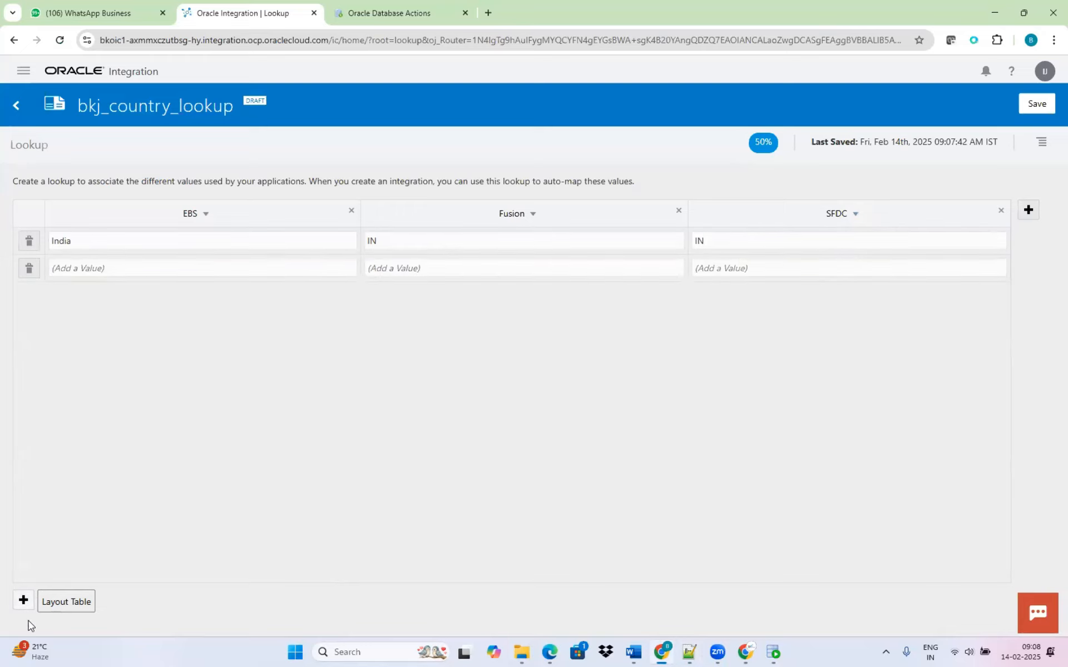
left_click(131, 269)
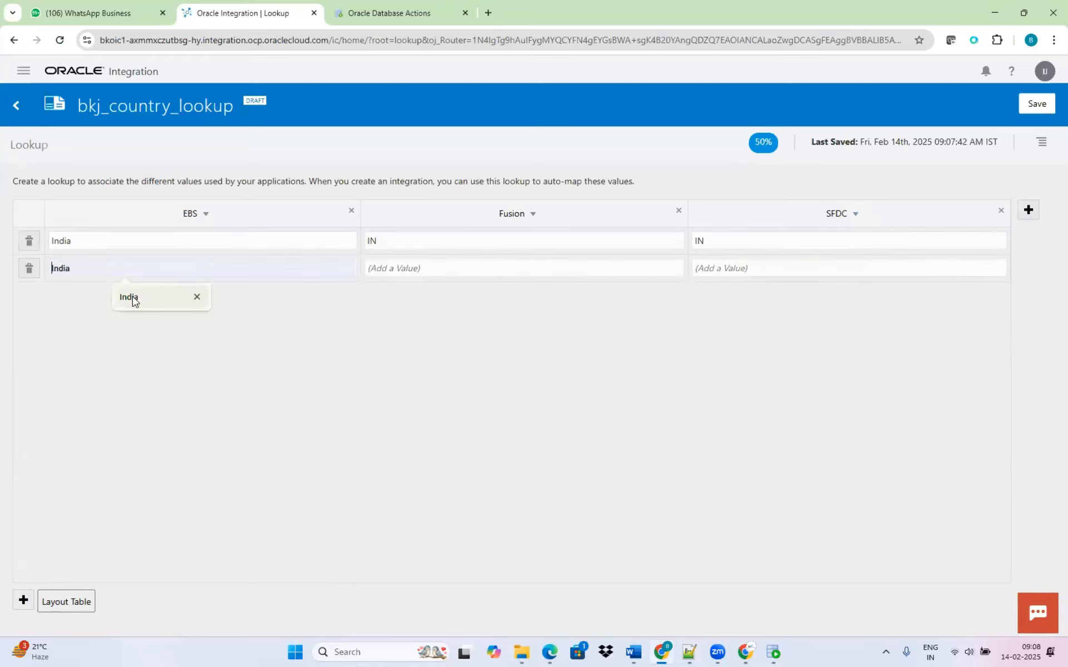
key("alt+Tab")
key("alt+Tab")
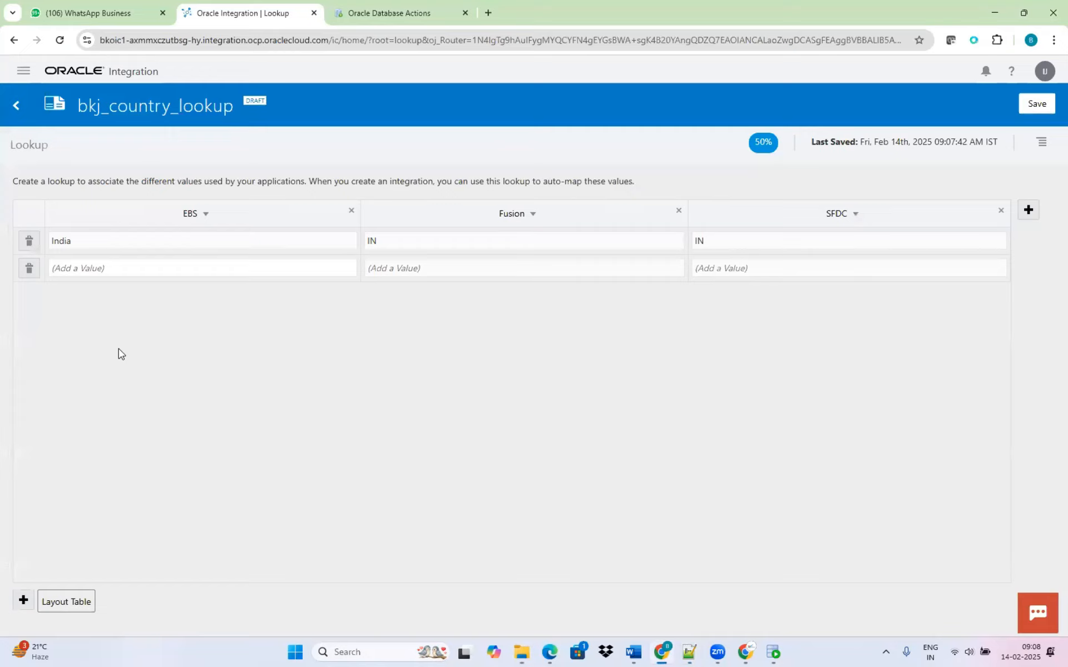
key("alt+Tab")
left_click_drag(141, 333, 50, 333)
key("ctrl+c")
key("alt+Tab")
left_click(178, 267)
key("ctrl+v")
Complete the Unites States row with US for Fusion and USA for SFDC.
key("Tab")
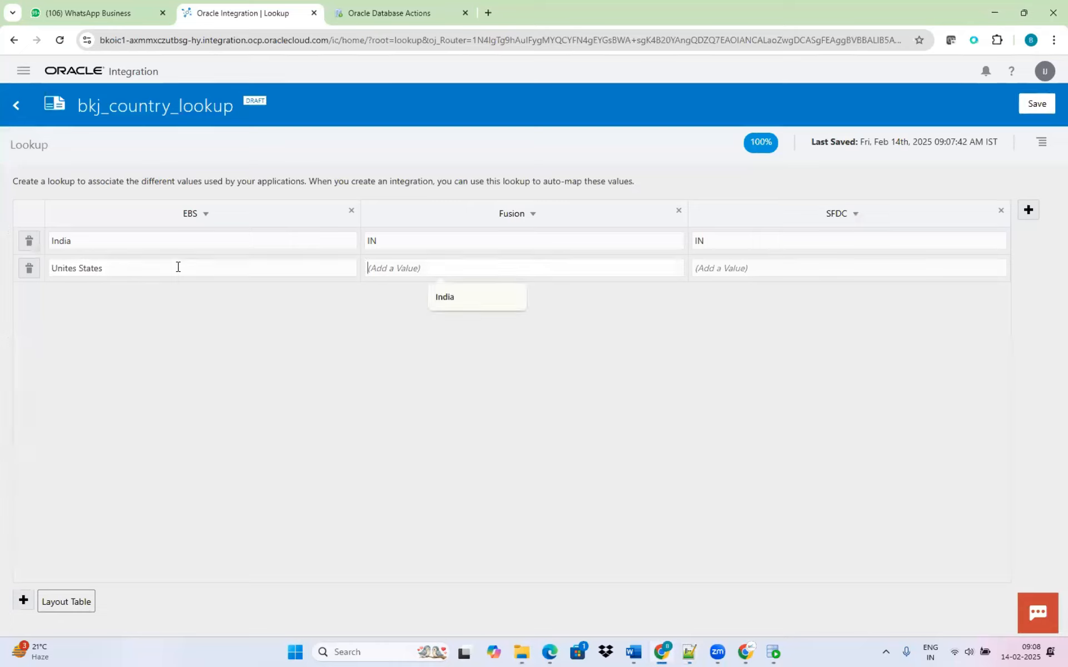
type("US")
key("Tab")
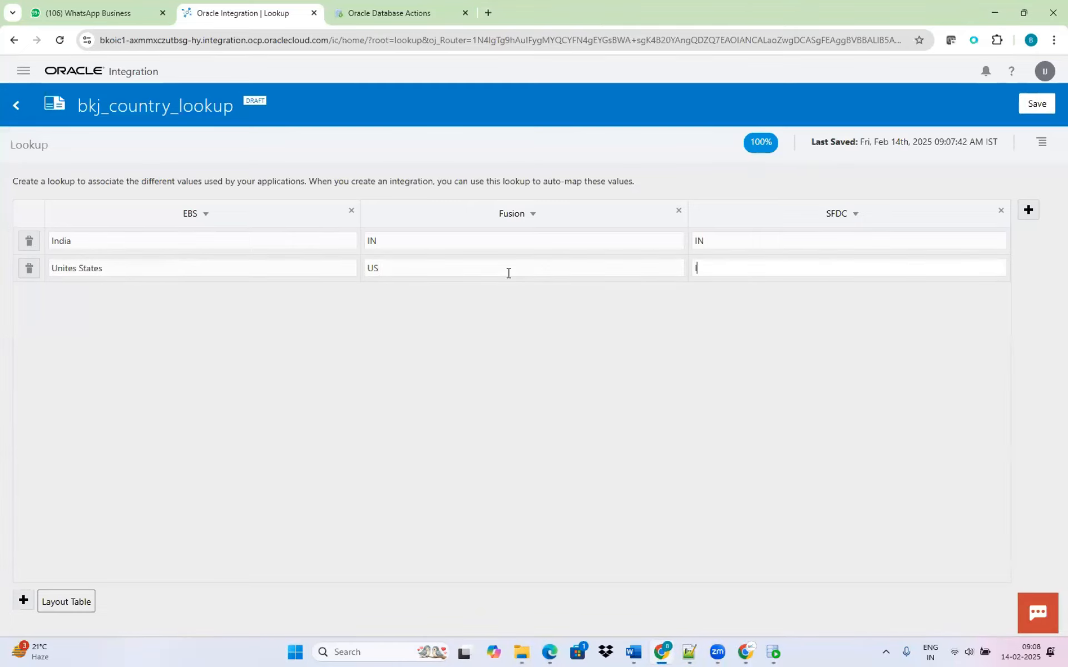
type("USA")
Add a third row to the lookup with the EBS value United Kingdom, copied from the Notepad++ notes.
left_click(23, 600)
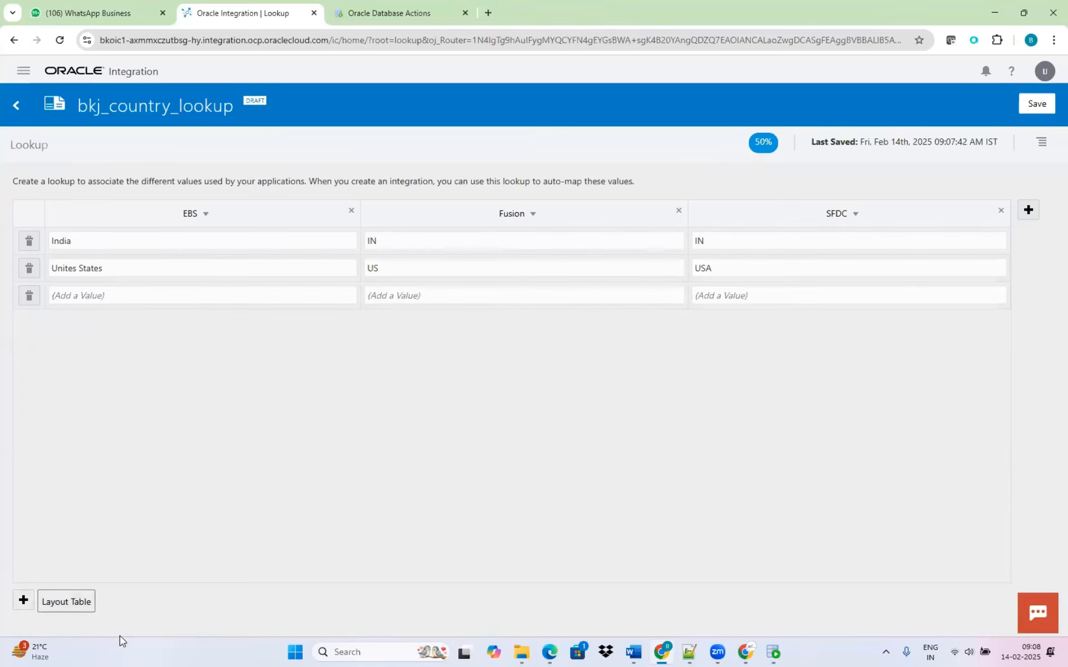
key("alt+Tab")
left_click_drag(151, 350, 38, 350)
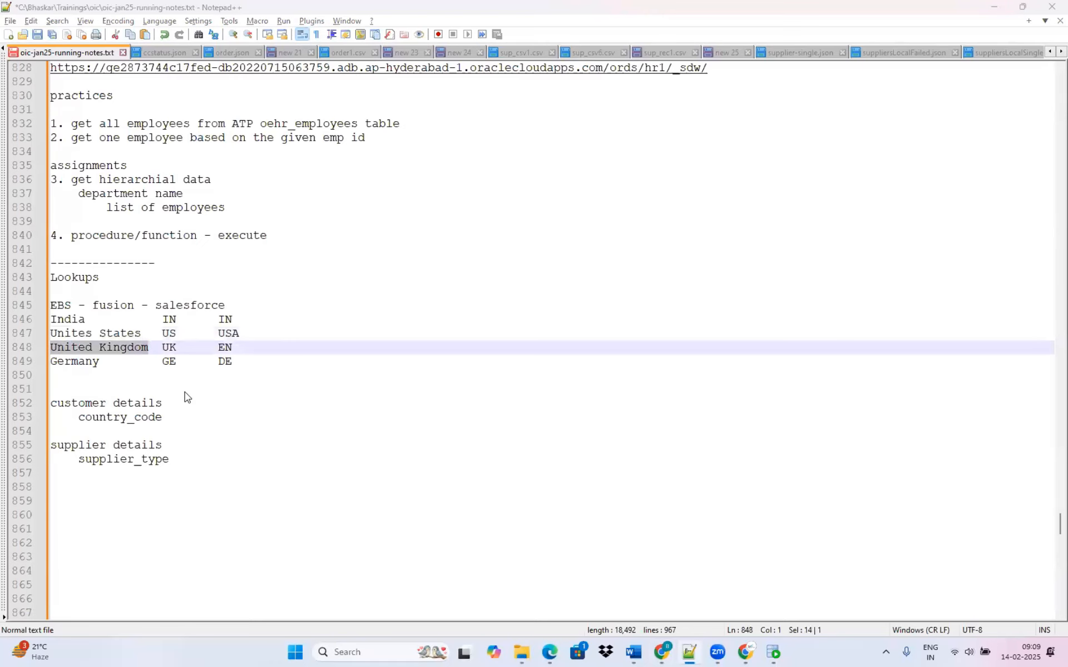
key("super+Tab")
key("Escape")
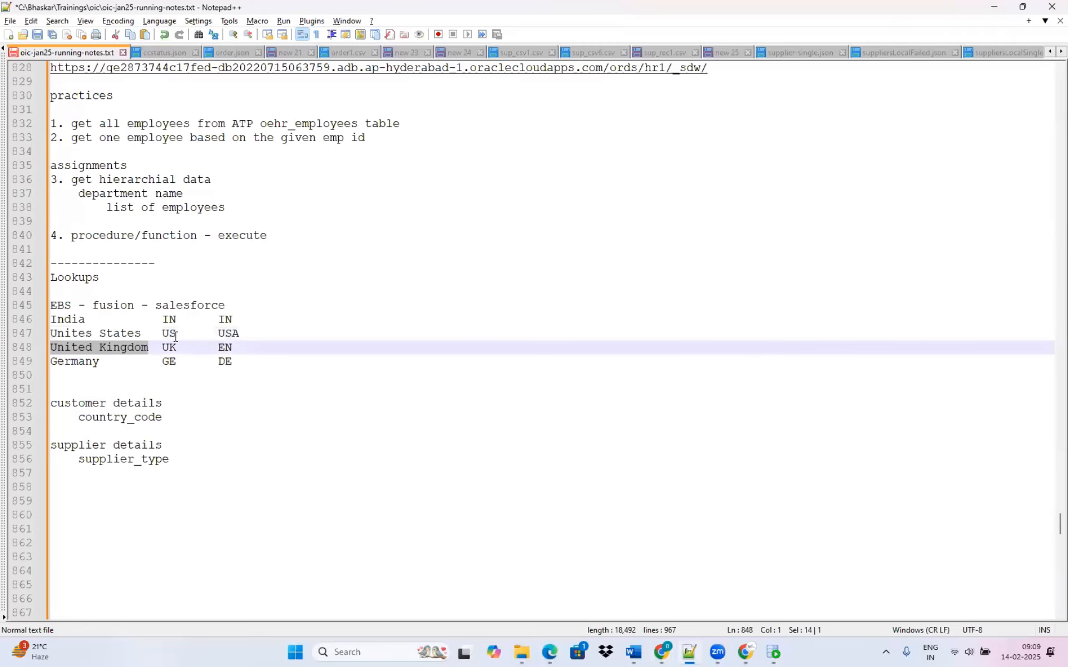
key("alt+Tab")
key("alt+Tab")
key("alt+Tab")
key("alt+Tab")
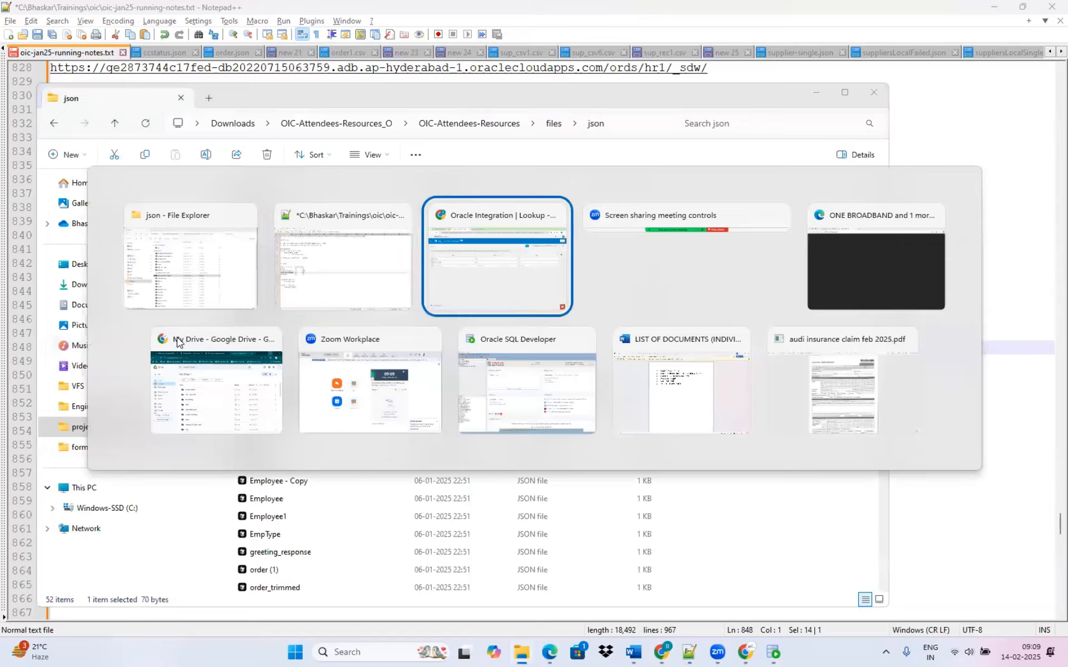
left_click(143, 290)
type("United Kingdom")
Complete the United Kingdom row with UK for Fusion and EN for SFDC.
left_click(478, 299)
type("UEN")
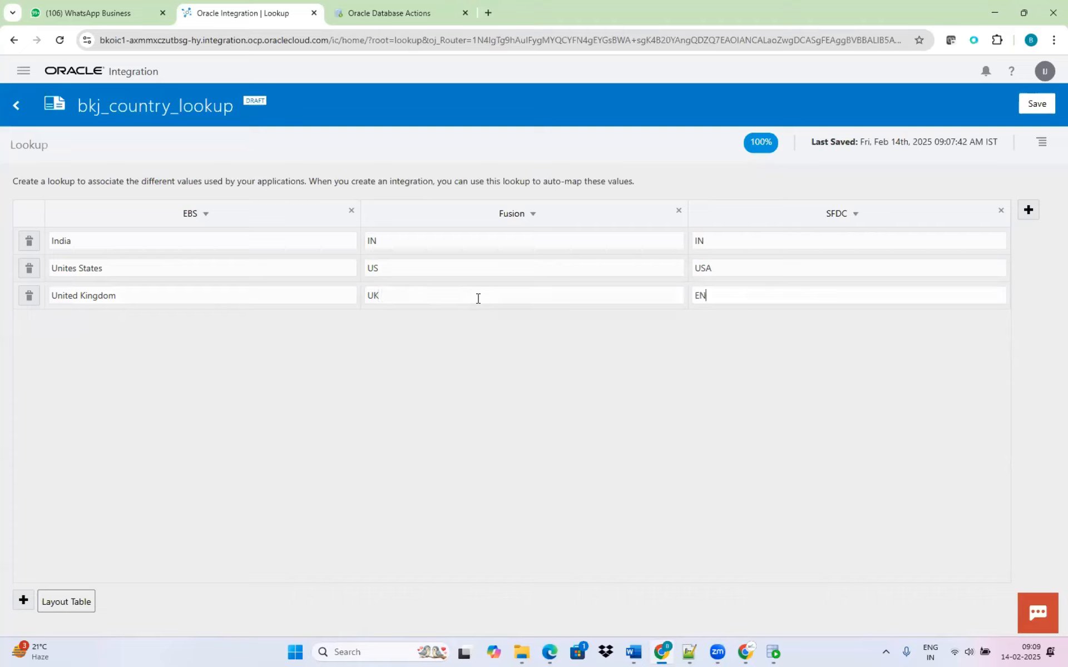
Add a fourth row mapping Germany in EBS to GE in Fusion and DE in SFDC.
left_click(24, 600)
left_click(113, 319)
type("Germany")
key("Tab")
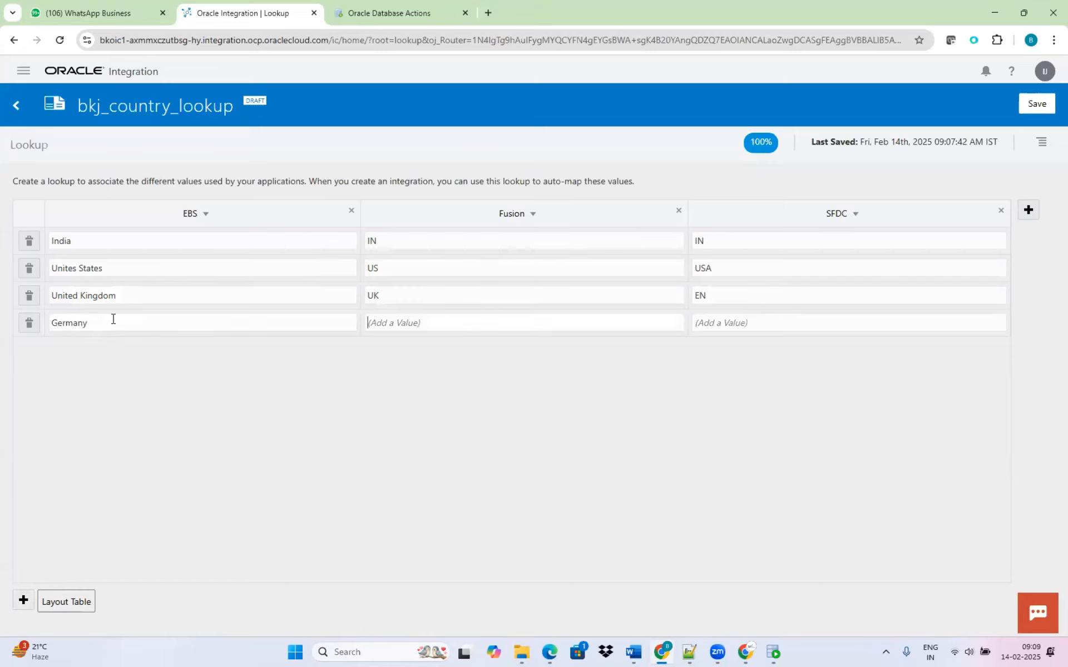
type("G")
type("DE")
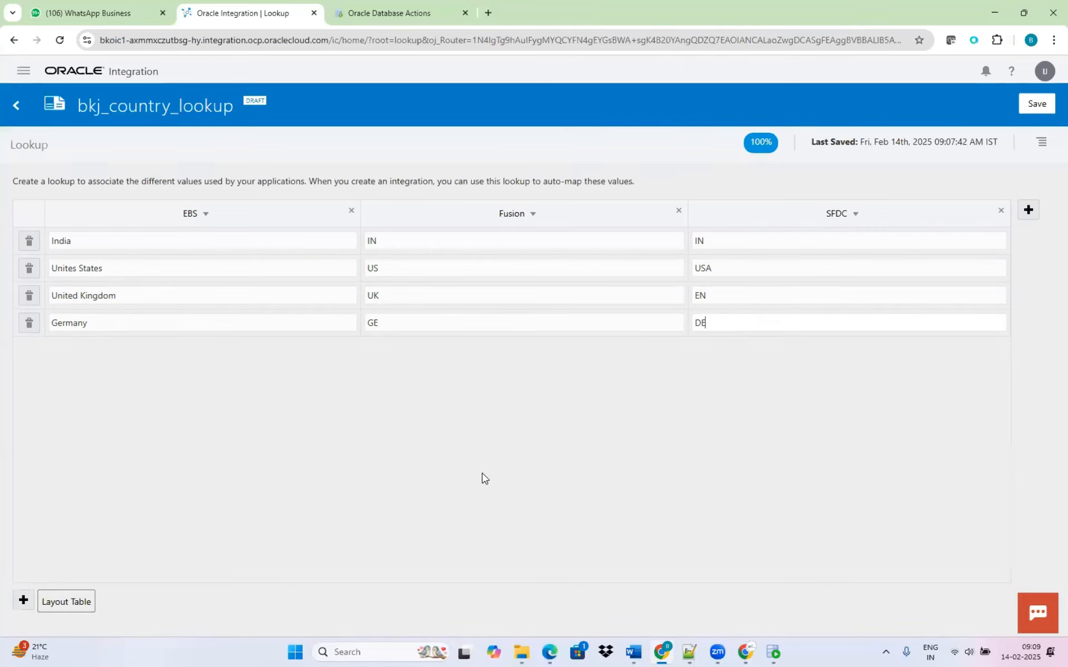
Save the bkj_country_lookup lookup and return to the Lookups list.
left_click(1036, 104)
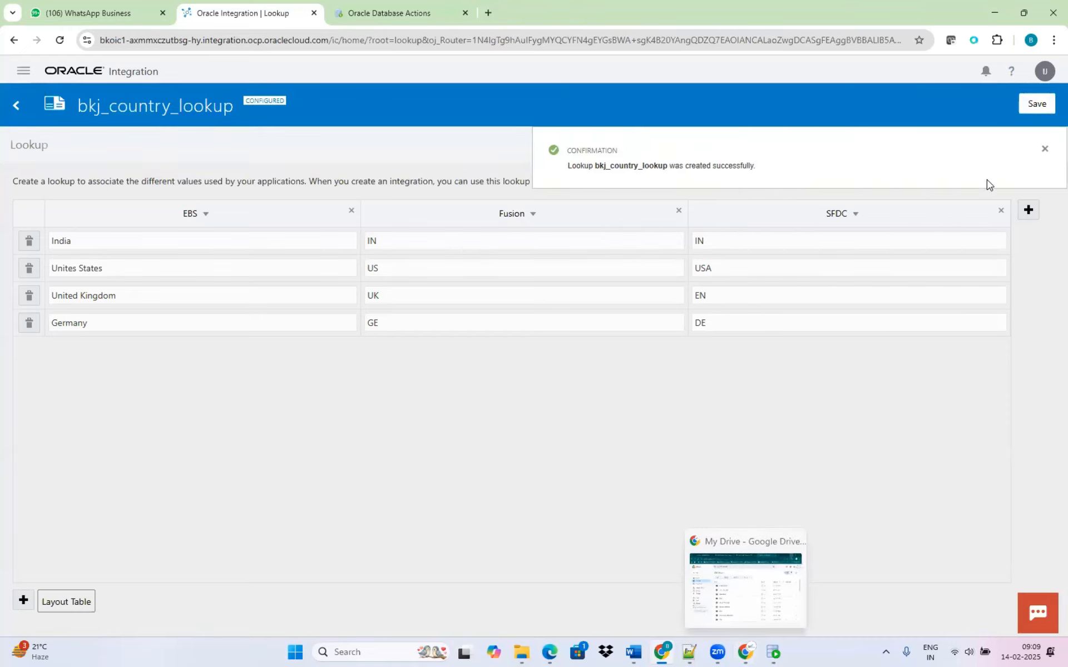
left_click(1044, 149)
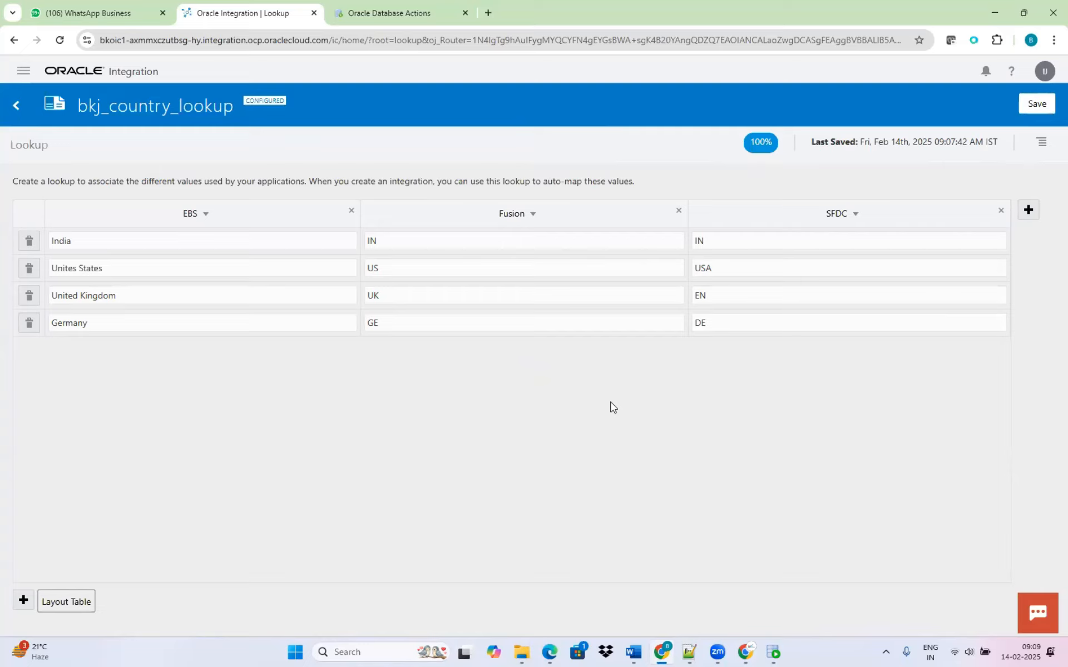
left_click(1042, 144)
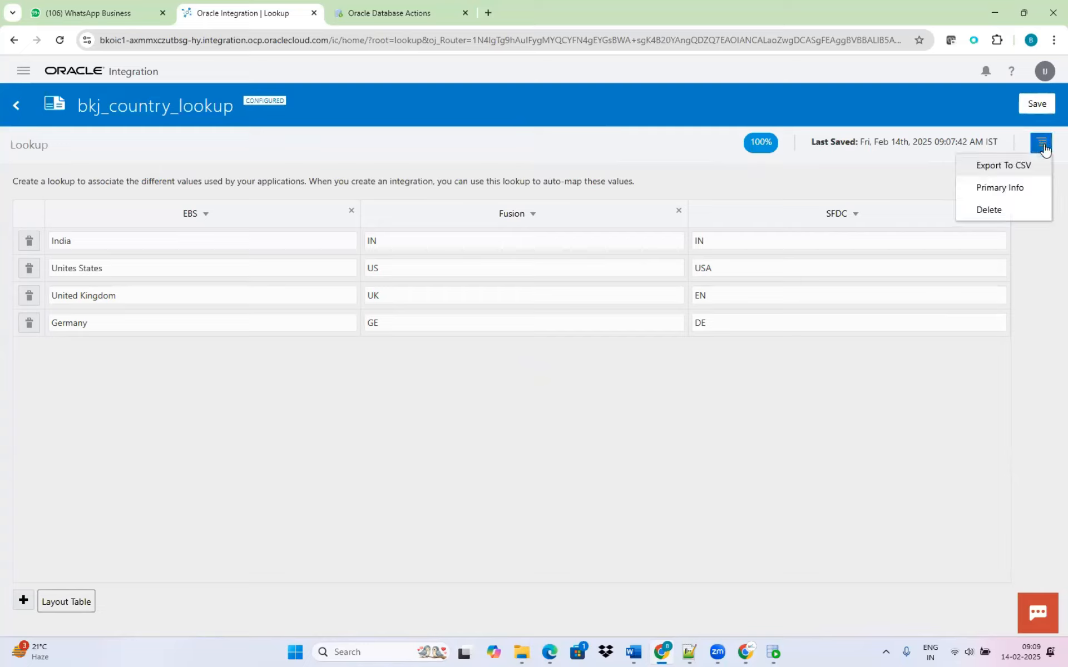
left_click(901, 443)
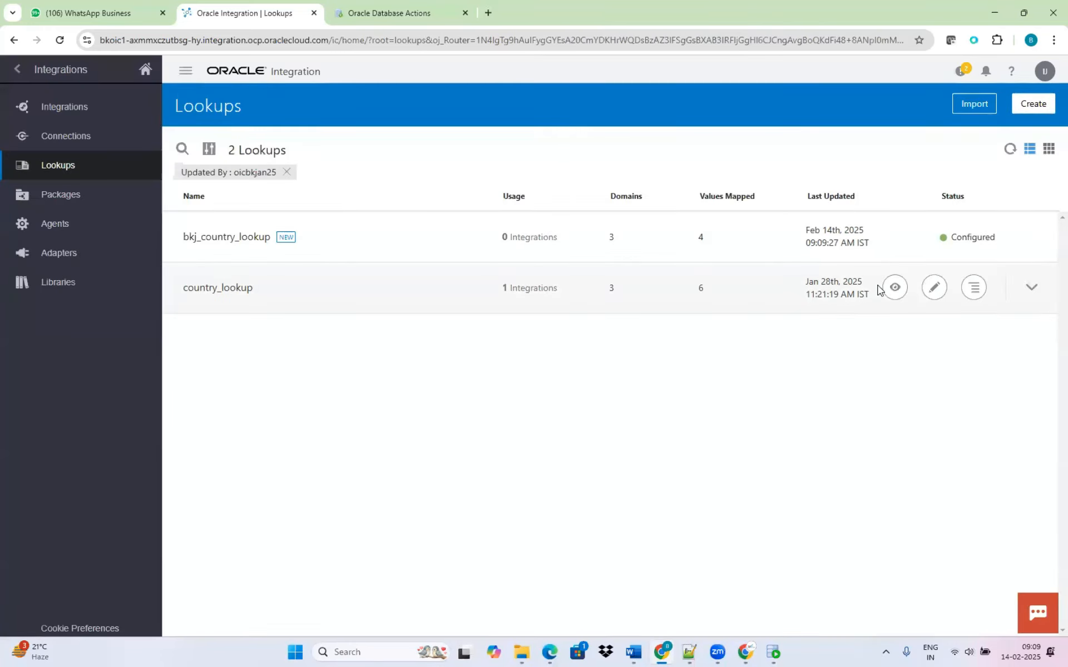
Export bkj_country_lookup to CSV and save the file as bkj_country_lookup in the Downloads folder.
mouse_move(974, 239)
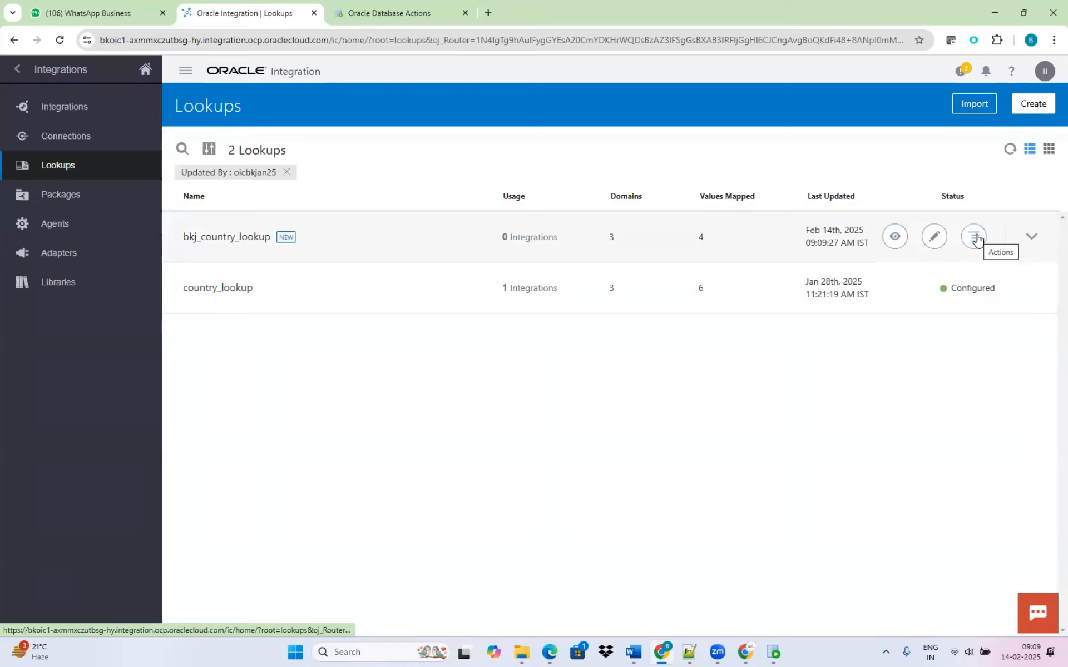
left_click(974, 238)
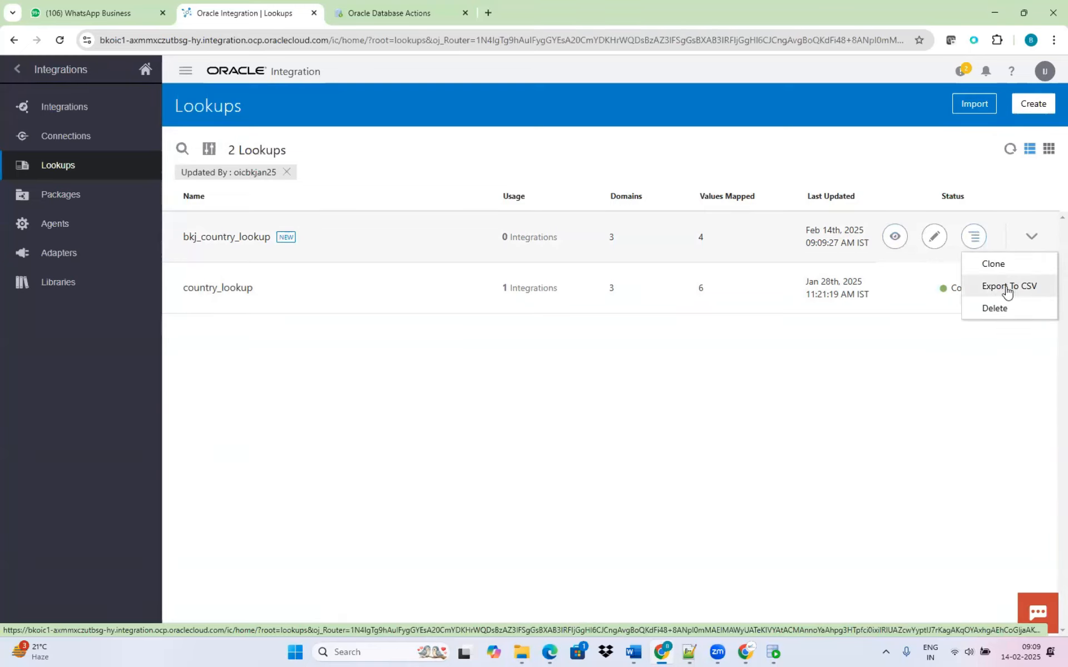
left_click(1008, 290)
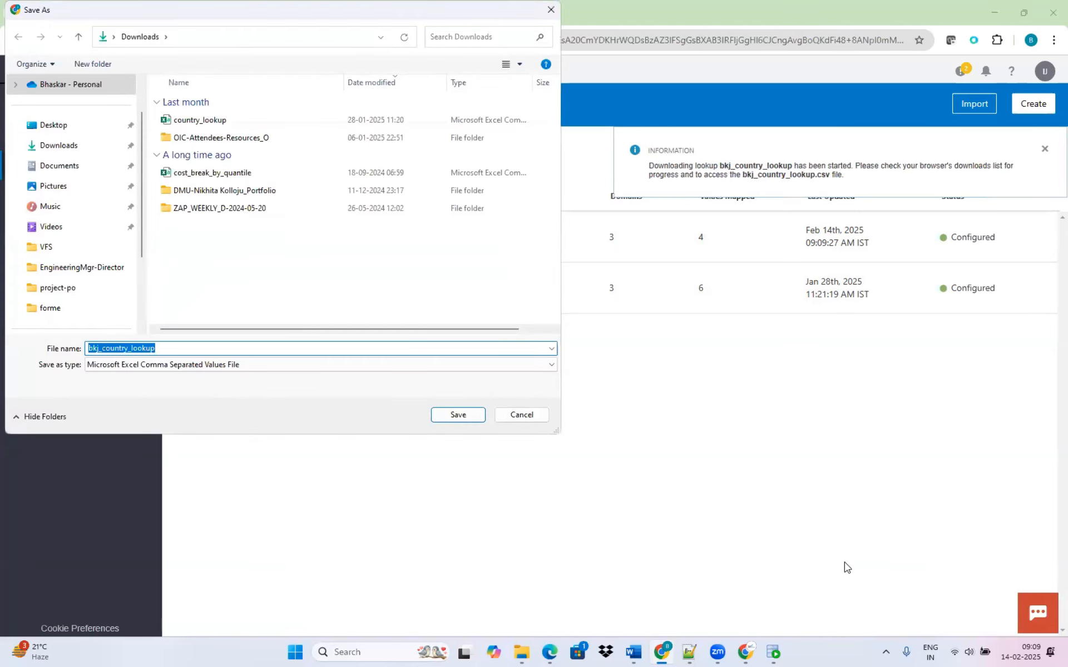
left_click(458, 415)
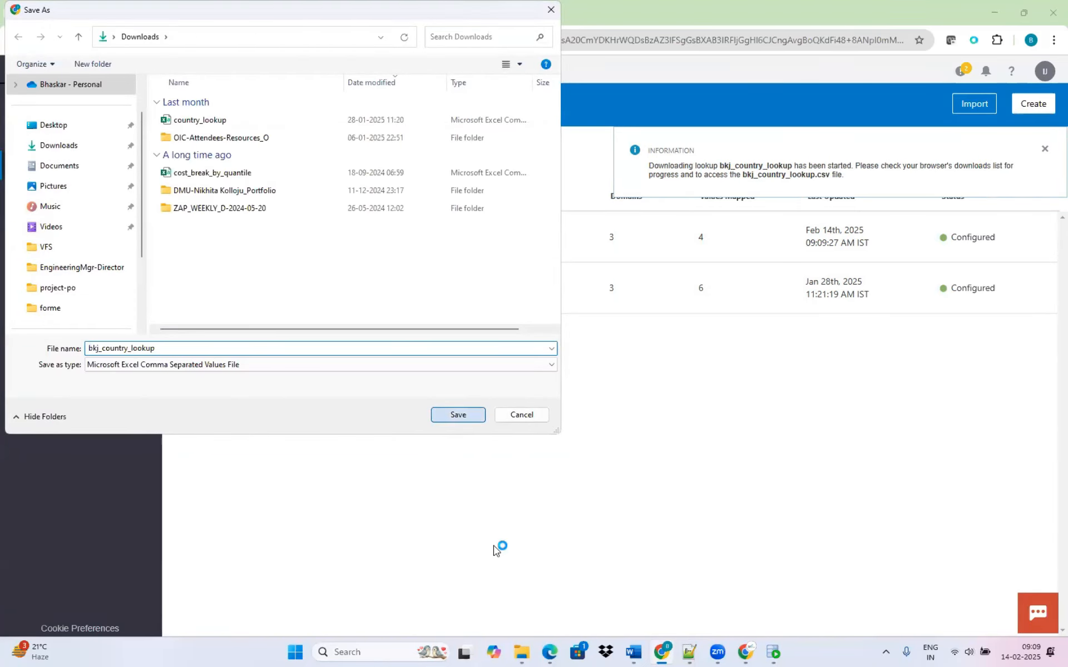
Switch to File Explorer and open the exported bkj_country_lookup file from Downloads in Excel.
left_click(521, 651)
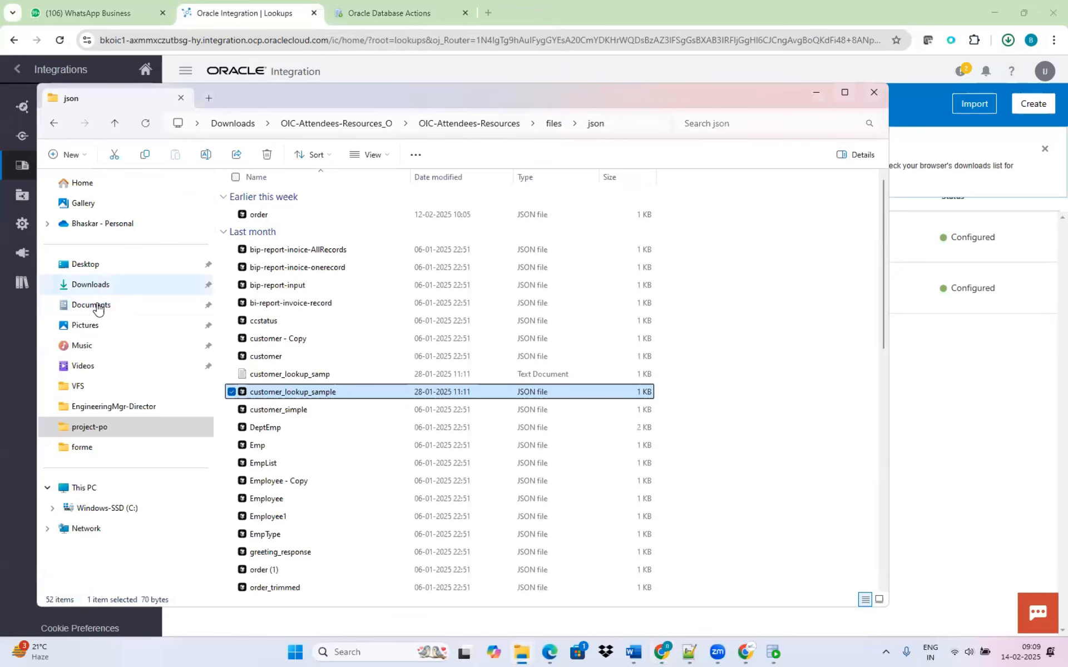
left_click(91, 284)
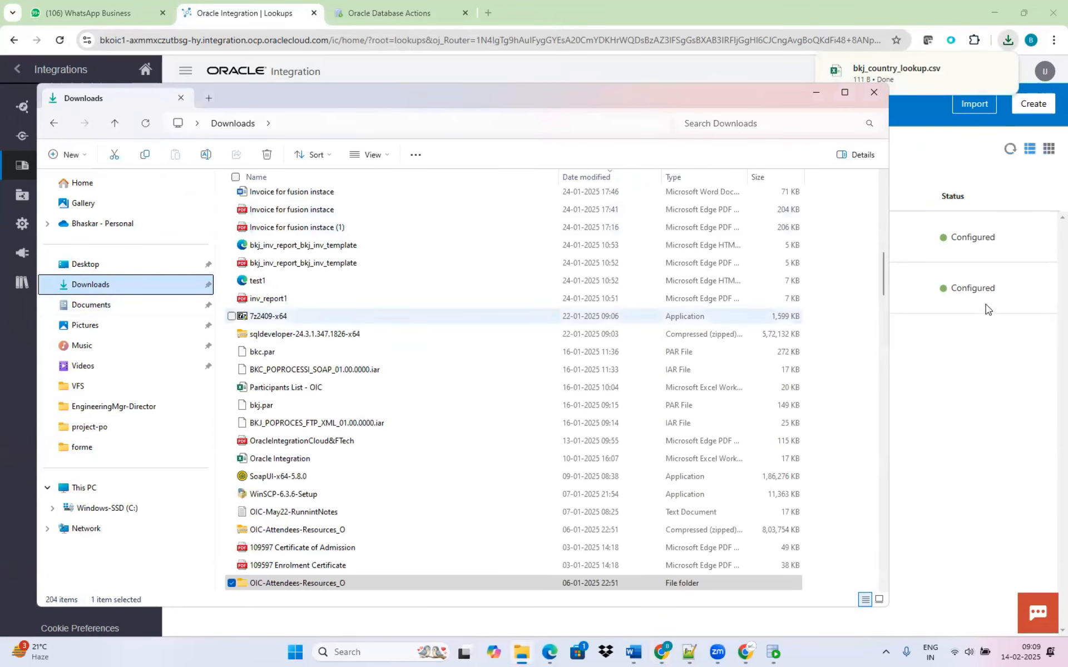
left_click_drag(883, 259, 892, 174)
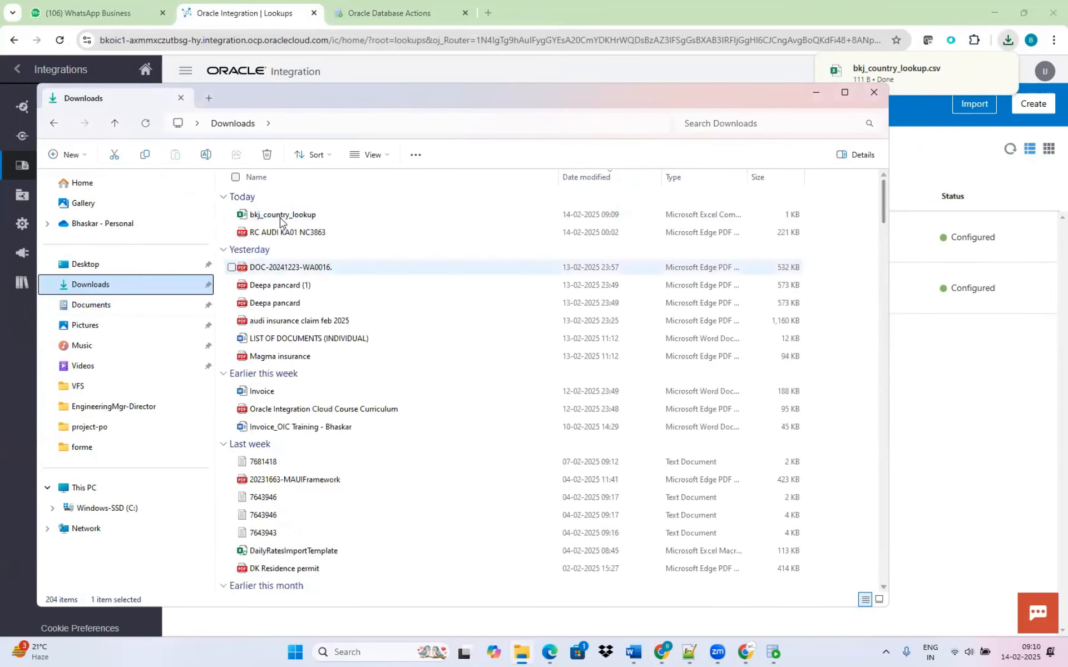
left_click(280, 214)
right_click(284, 216)
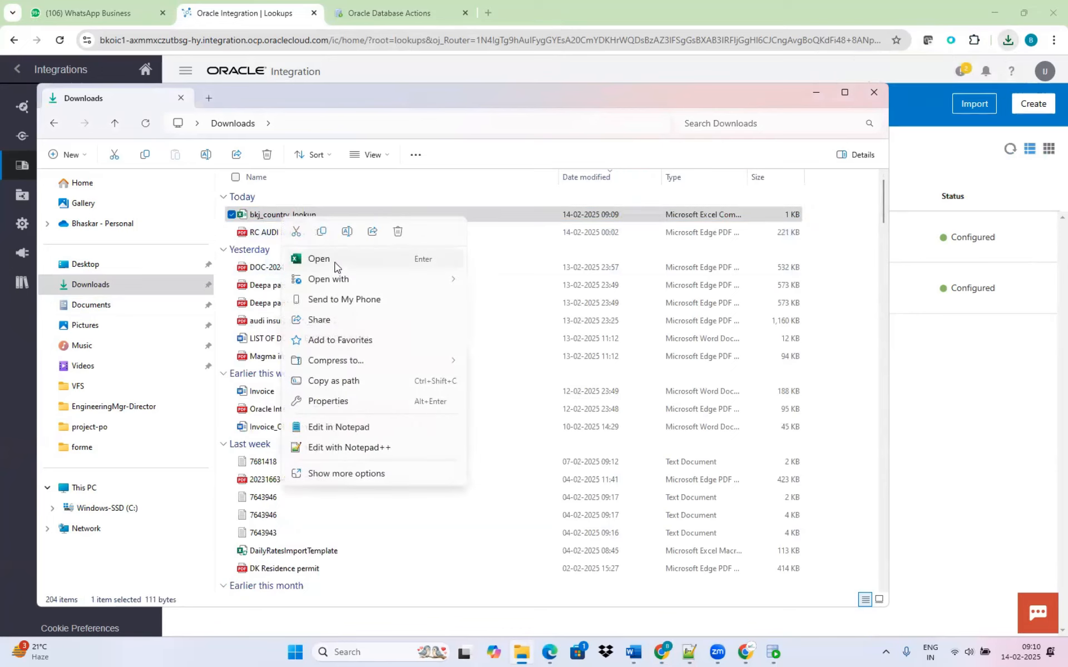
left_click(342, 260)
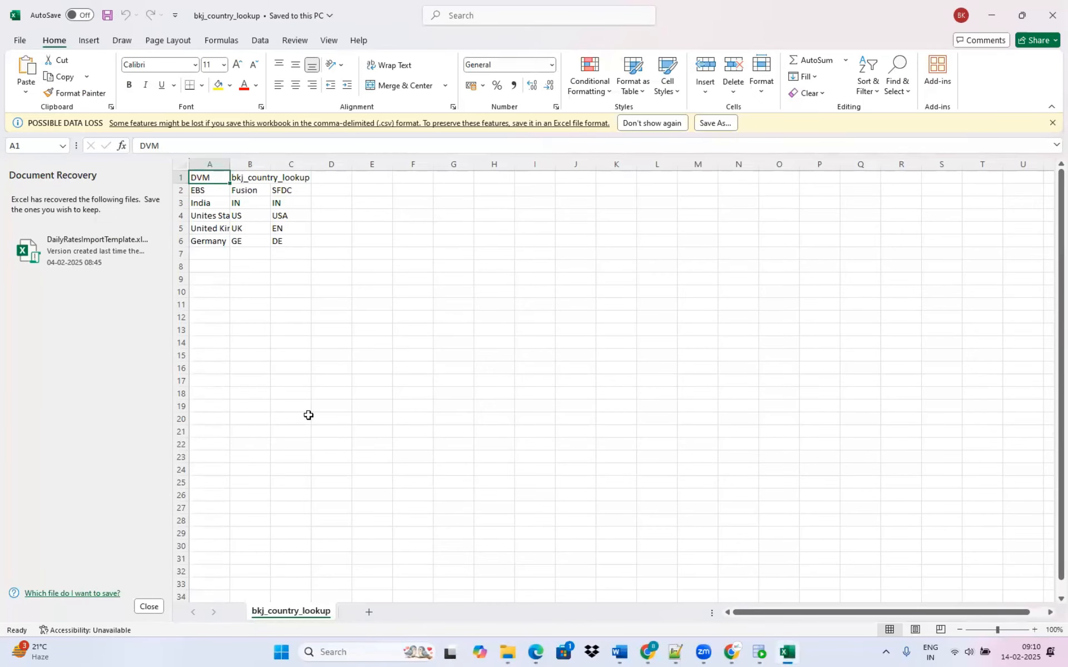
Dismiss the recovered files list to view the exported country mappings, and switch back to the Lookups page in Oracle Integration.
left_click(149, 606)
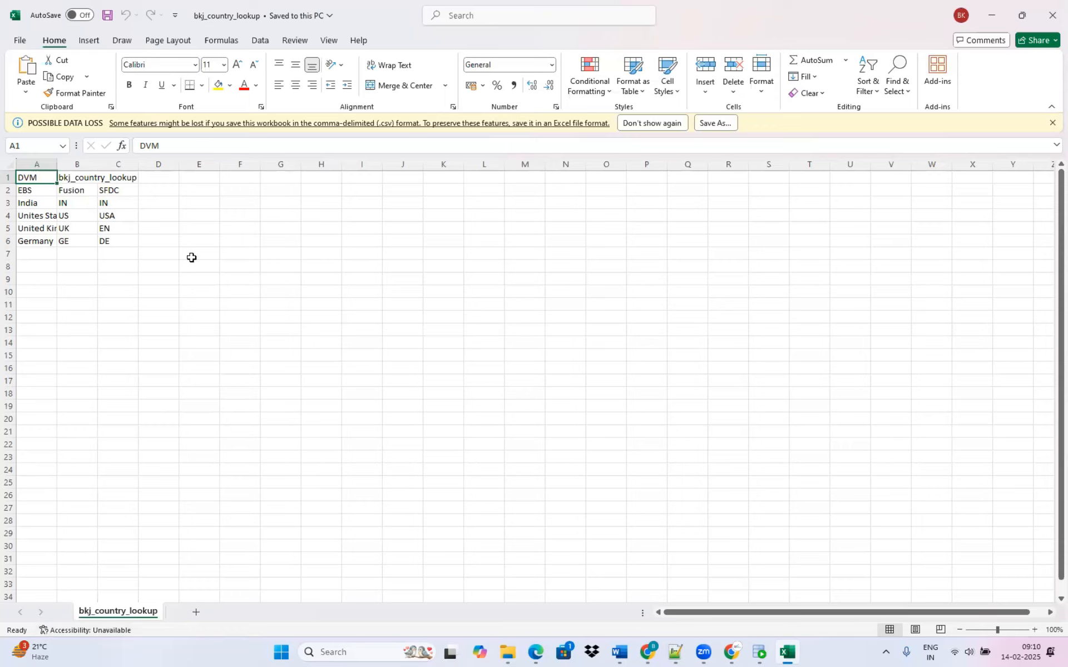
key("alt+Tab")
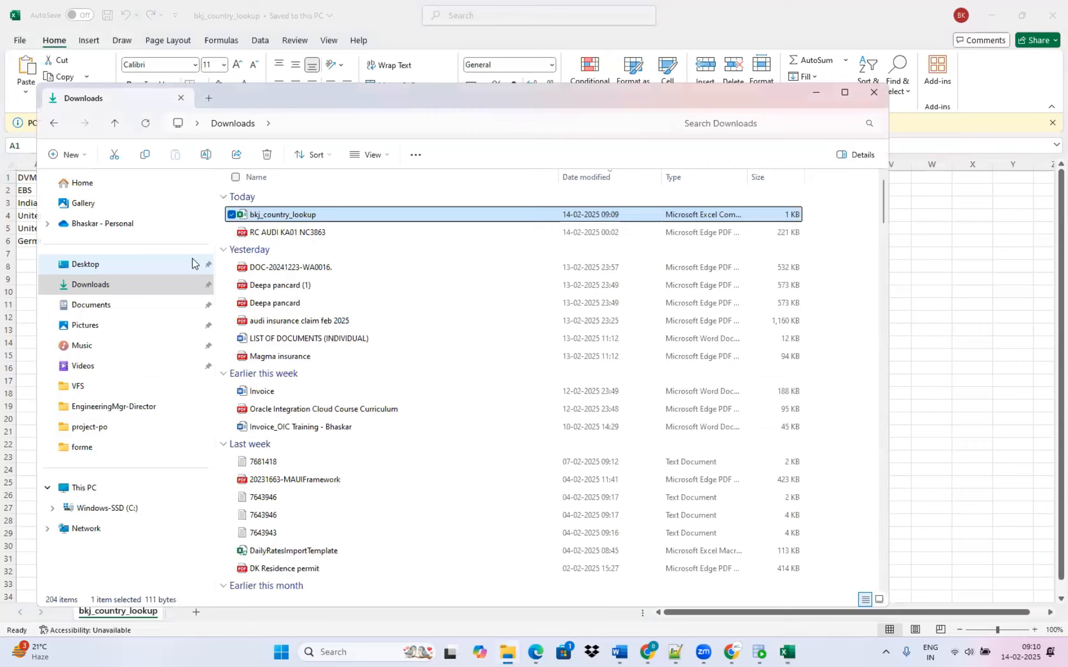
key("alt+Tab")
key("Tab")
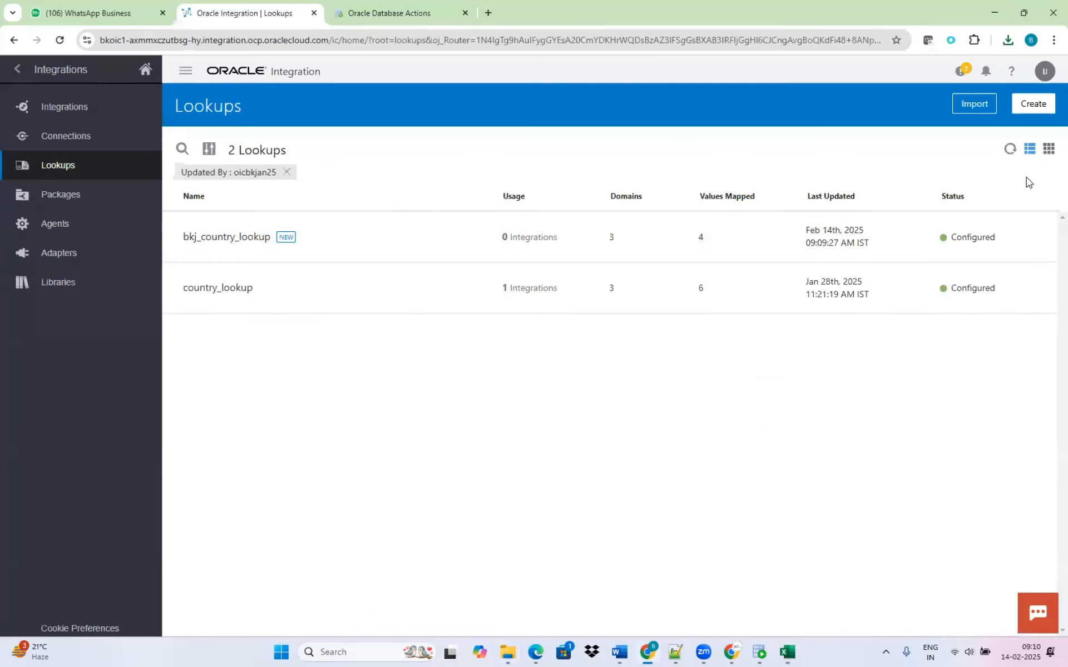
View the lookup import options, cancel without importing, and check the exported CSV once more before returning to the Lookups page.
left_click(966, 106)
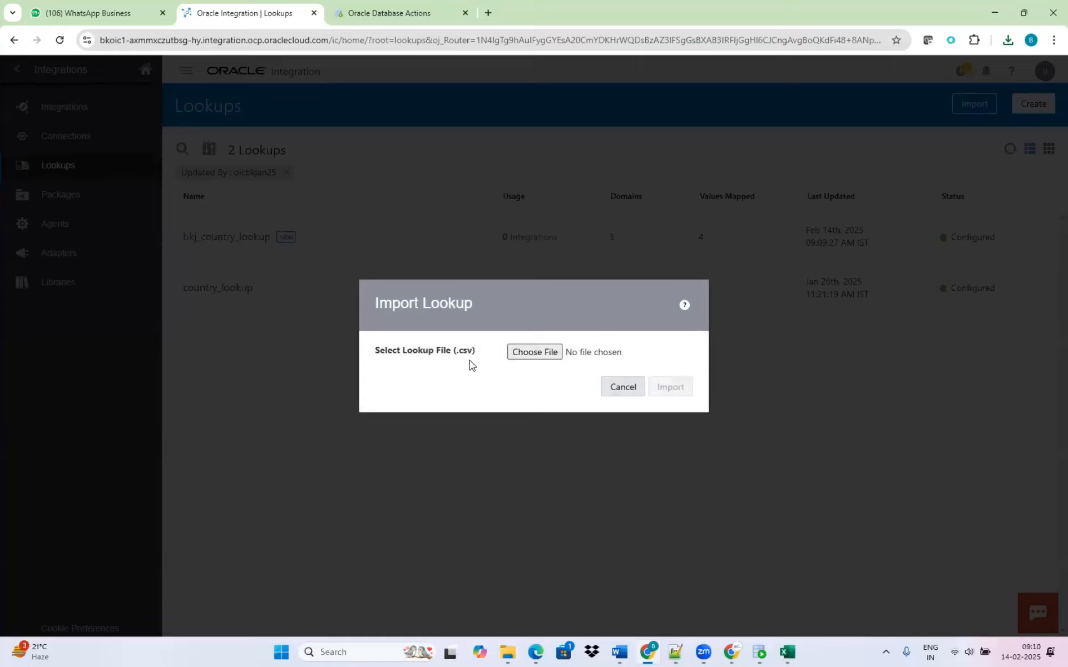
left_click(627, 389)
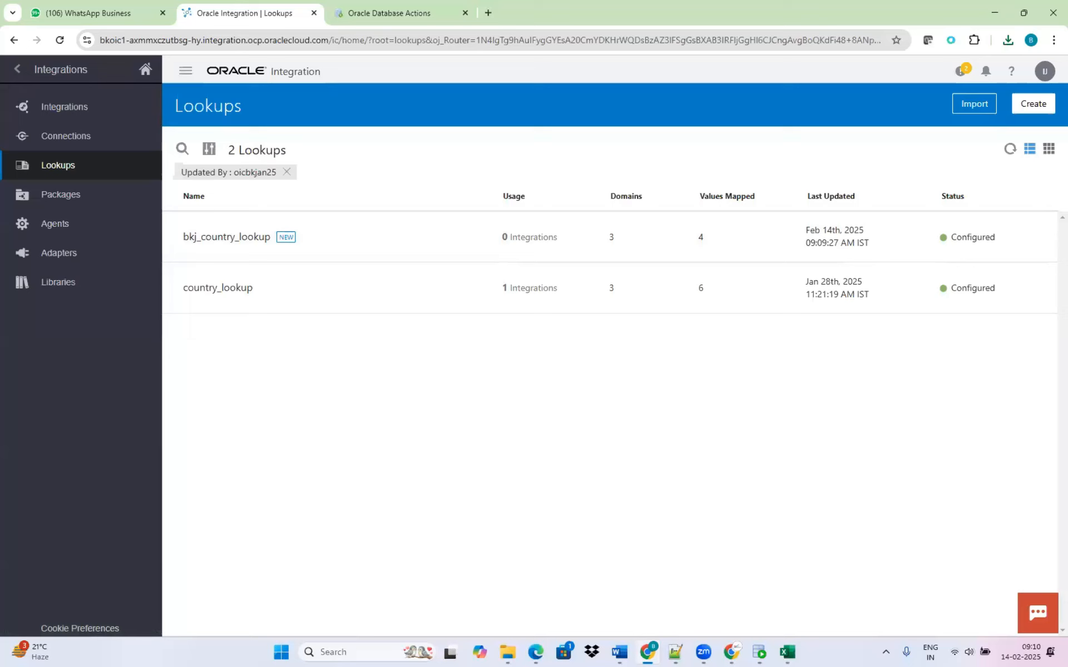
mouse_move(731, 651)
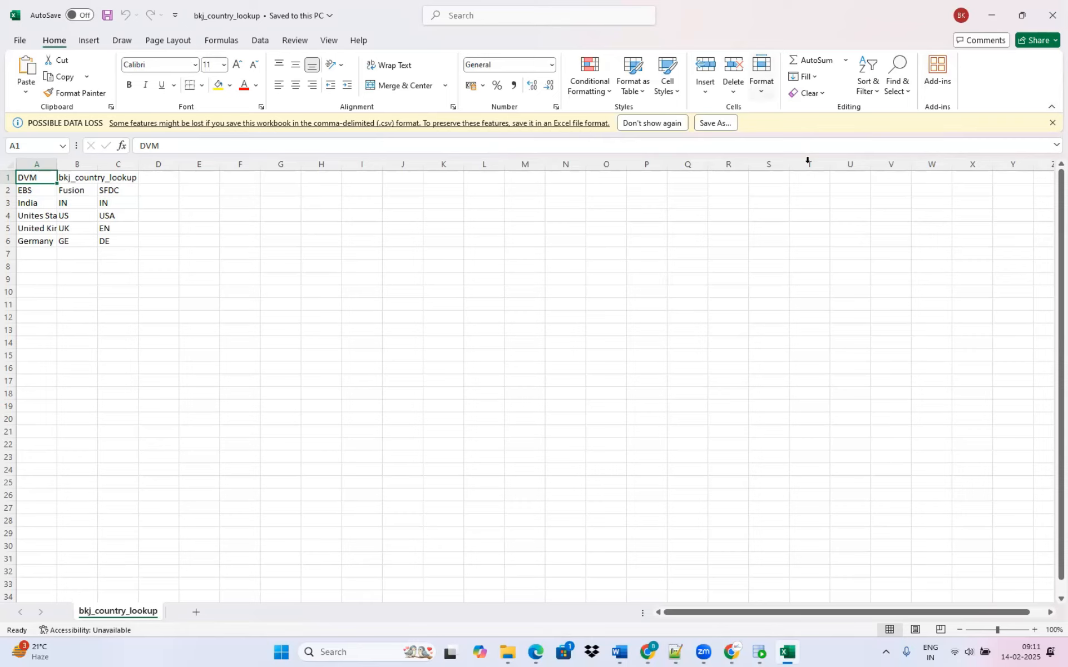
key("alt+Tab")
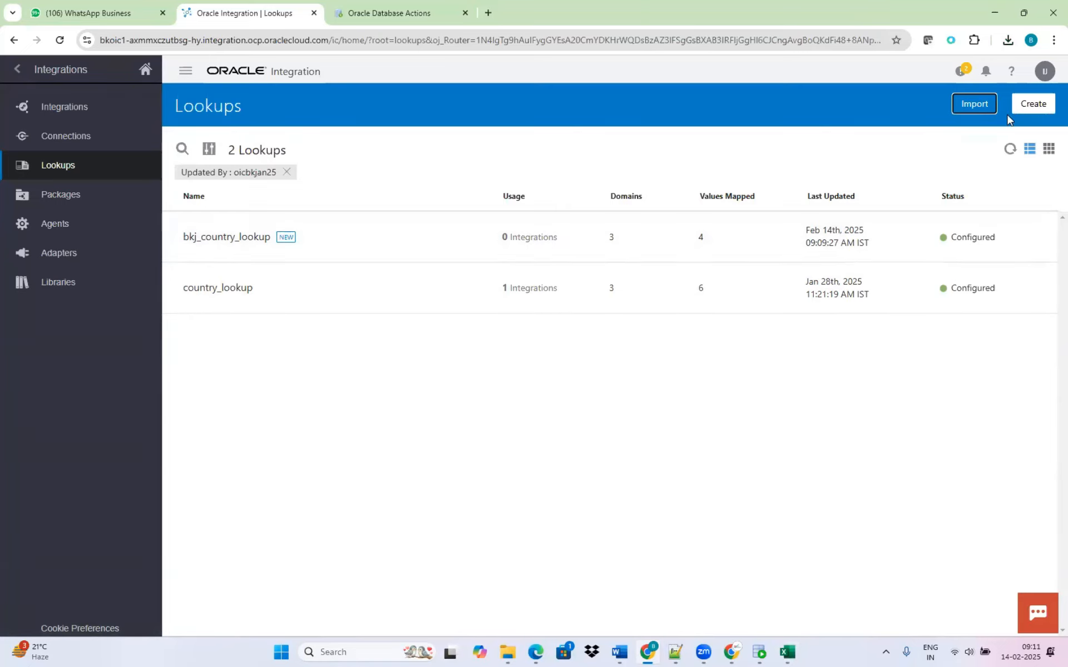
Start a new integration in the App Driven Orchestration style.
left_click(79, 107)
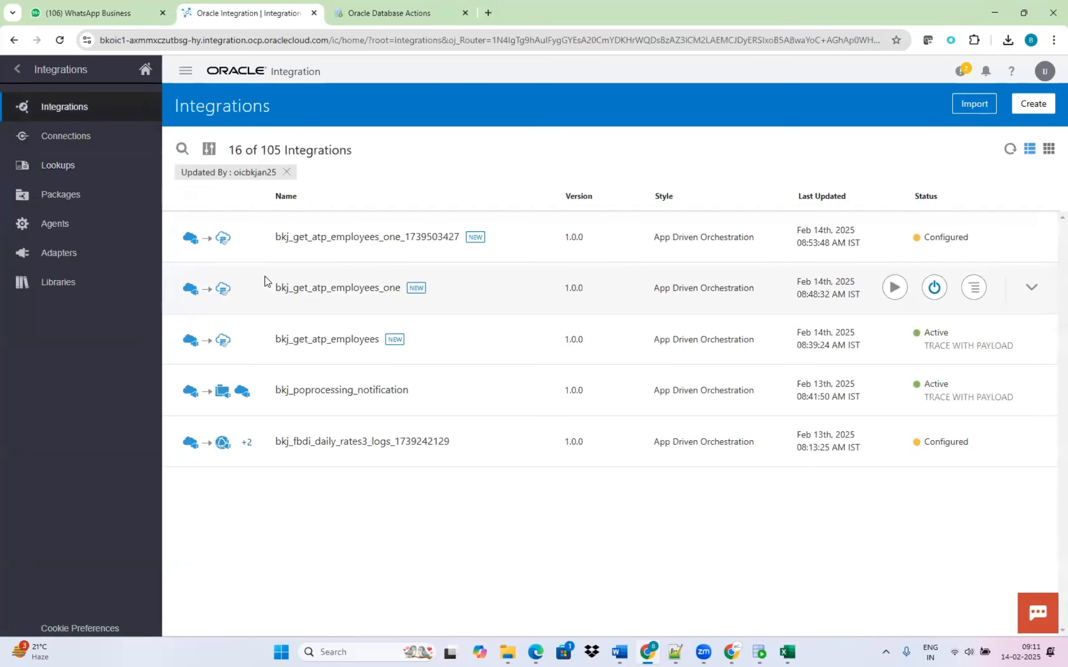
left_click(1034, 104)
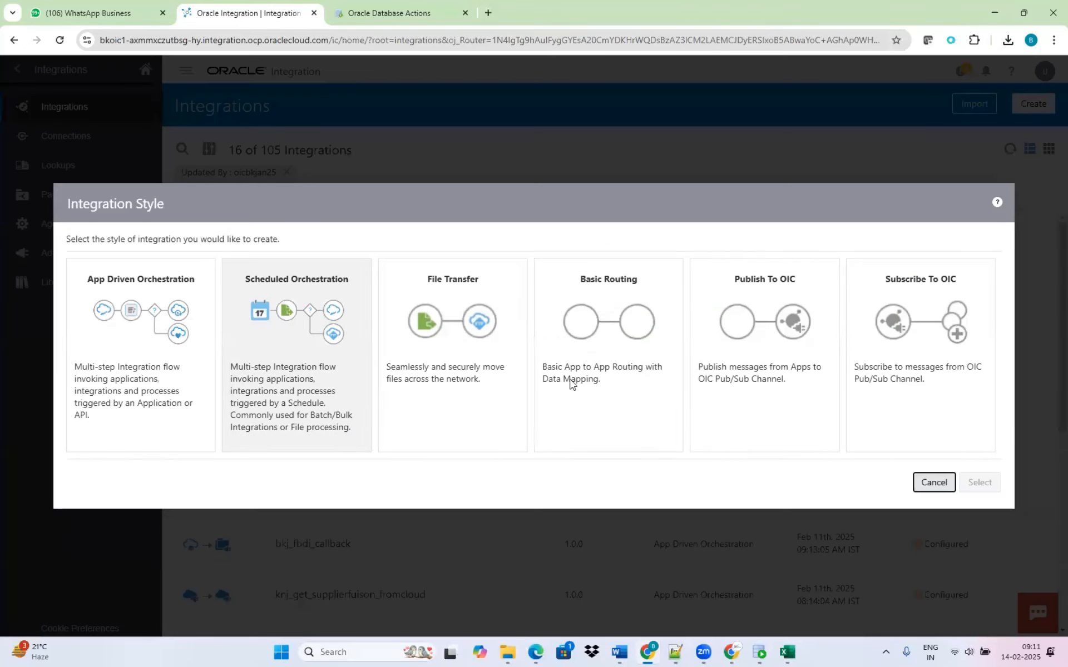
left_click(141, 345)
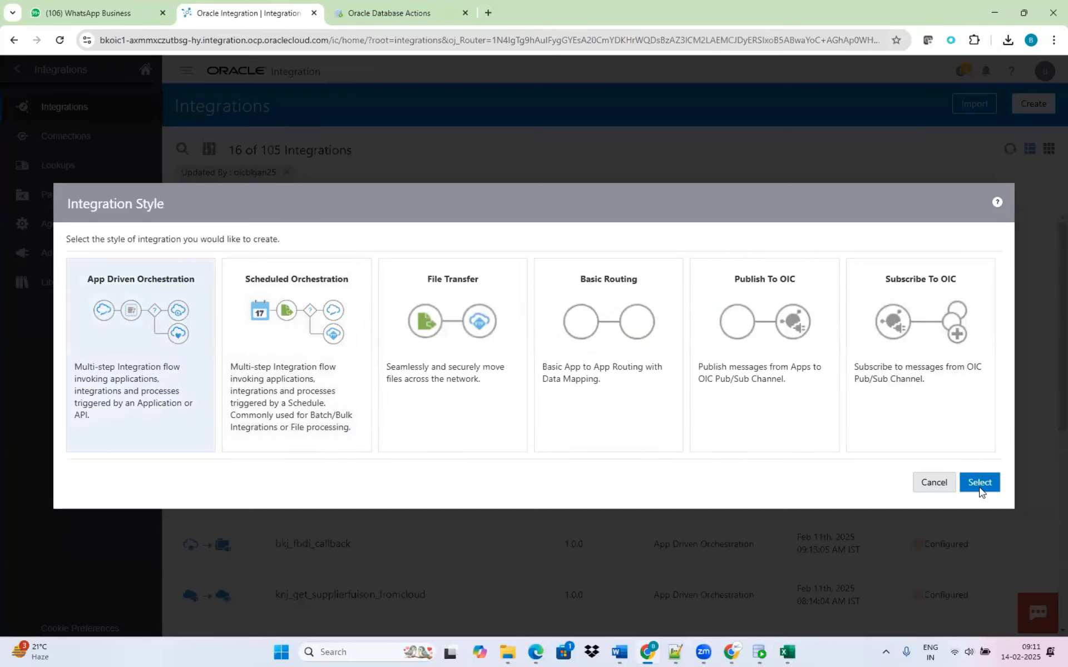
left_click(980, 483)
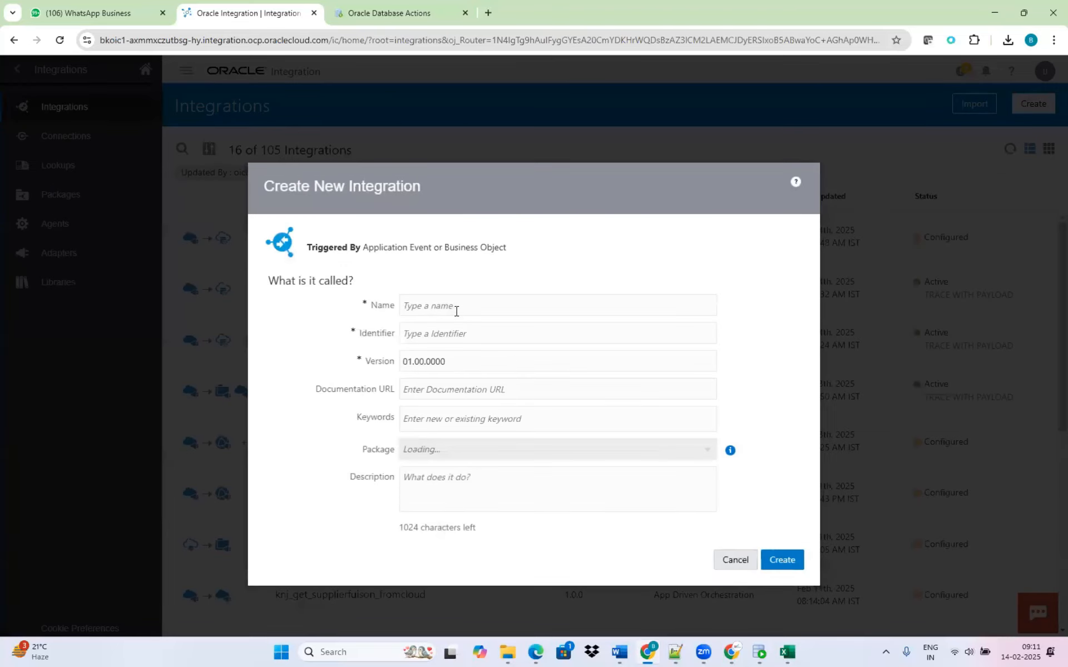
Name the new integration bkj_cust_lookup_ebs_fusion.
left_click(458, 311)
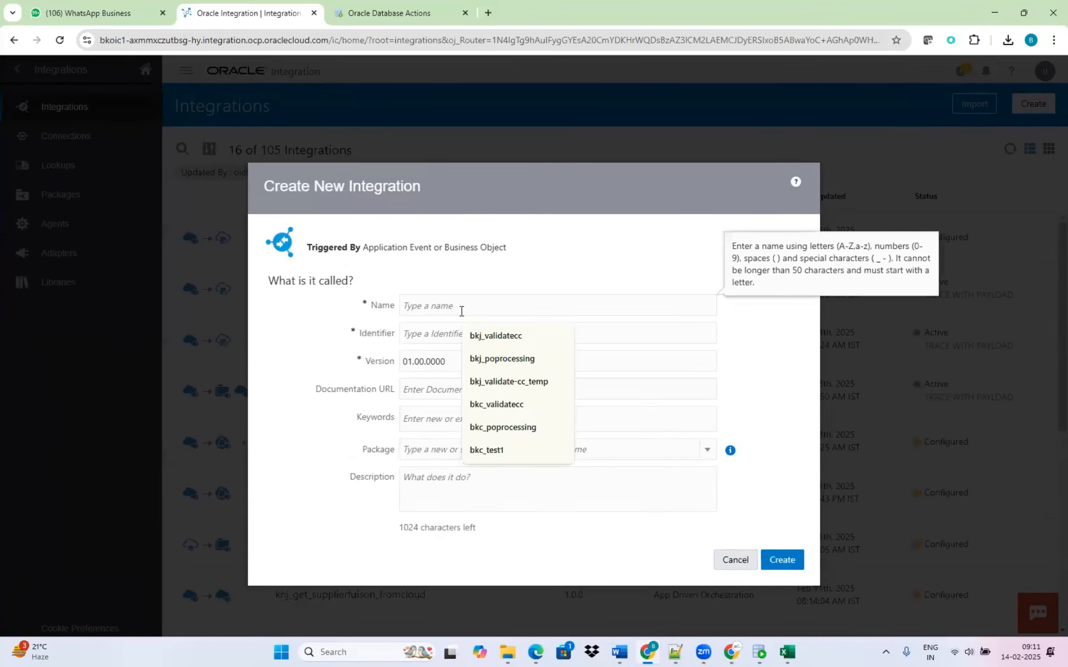
type("customer")
key("BackSpace")
key("BackSpace")
key("BackSpace")
key("BackSpace")
key("BackSpace")
key("BackSpace")
key("BackSpace")
key("BackSpace")
type("bkj_")
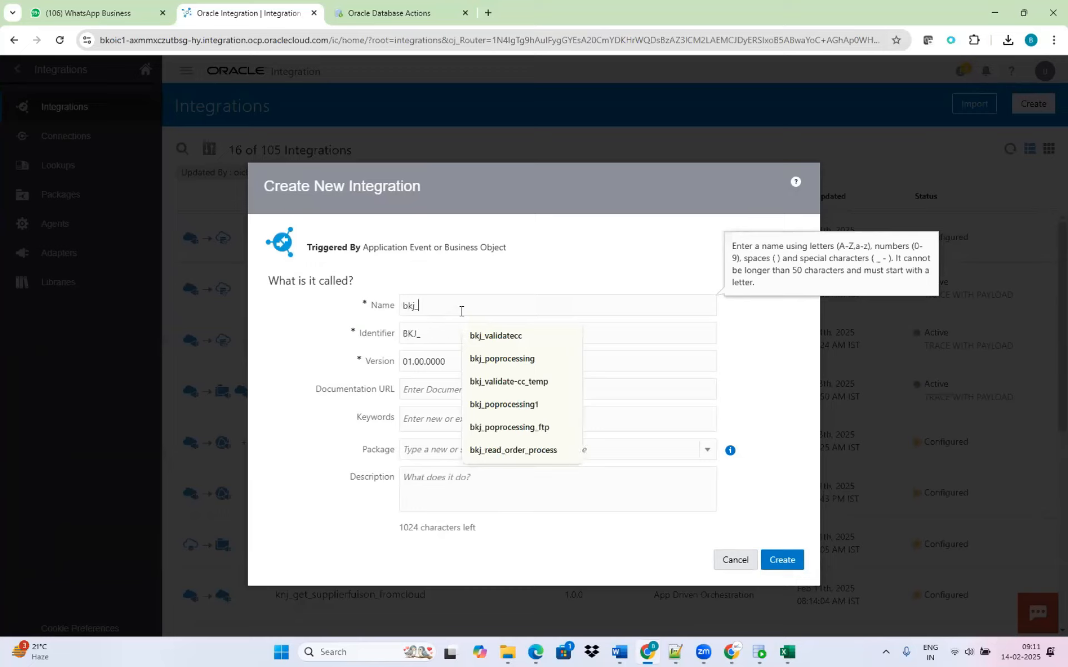
type("cust_look")
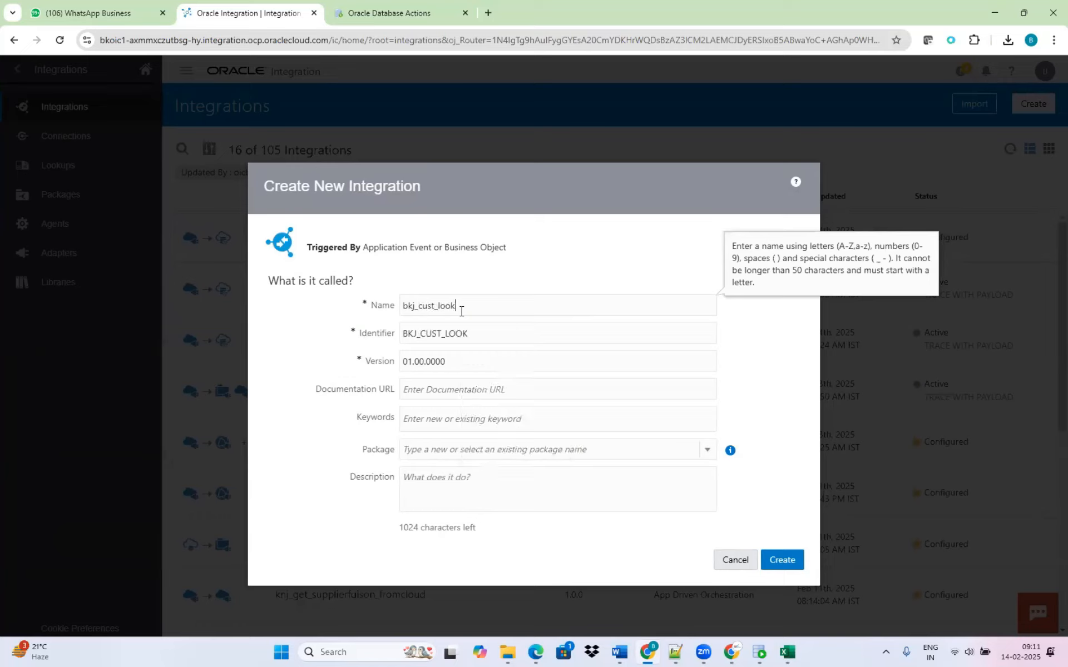
type("up_en")
type("s_fusion")
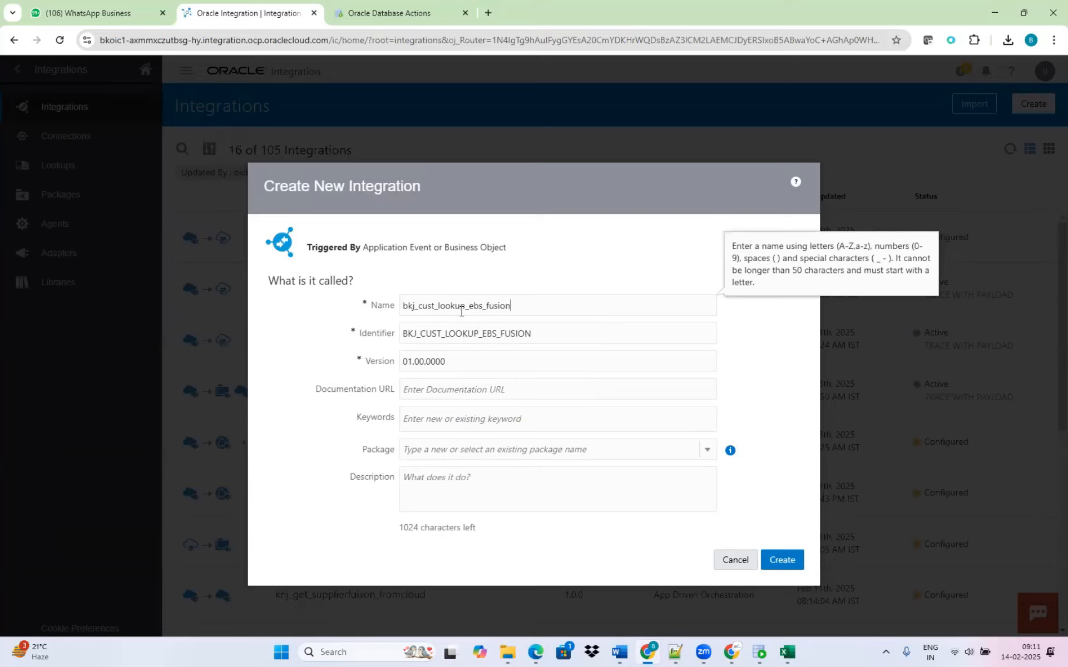
Assign the integration to the bkj package and create it.
left_click(434, 451)
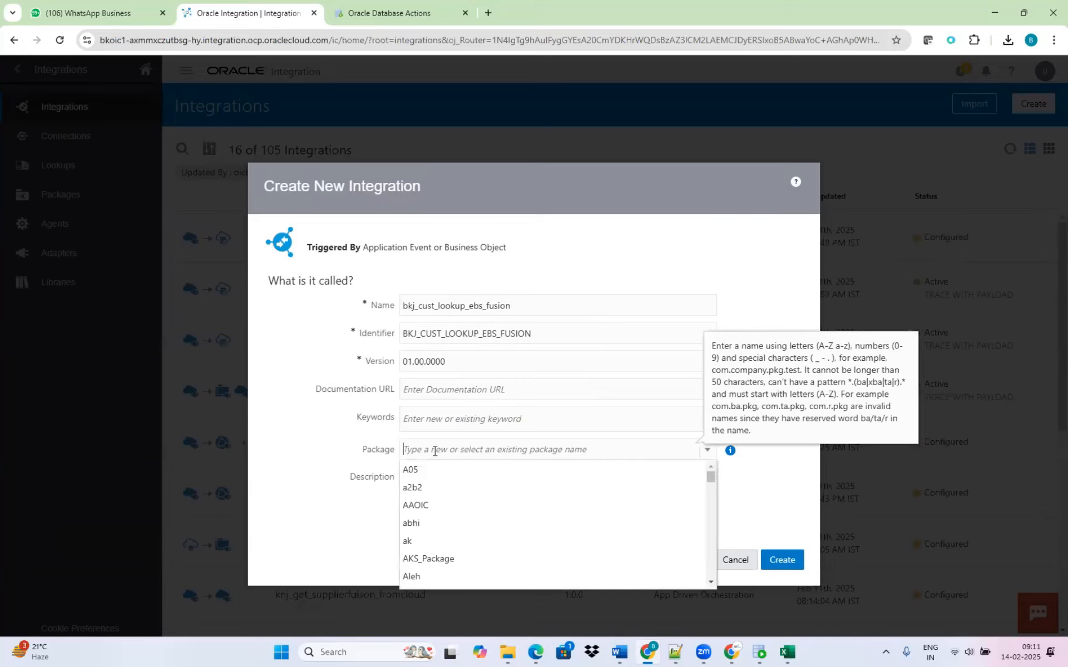
type("bkj")
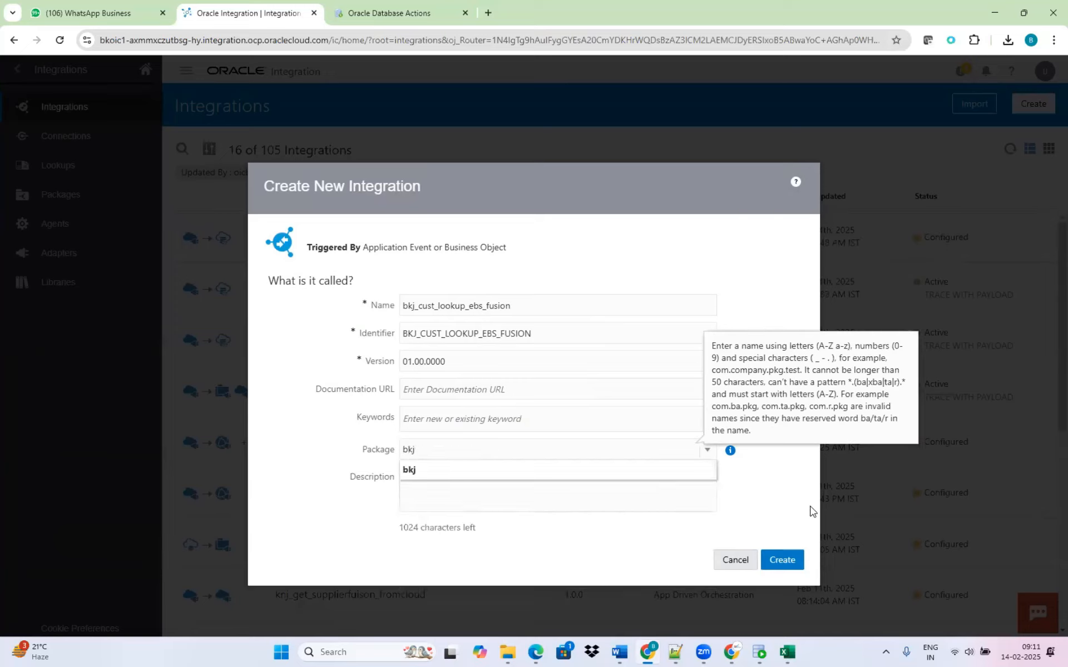
left_click(782, 560)
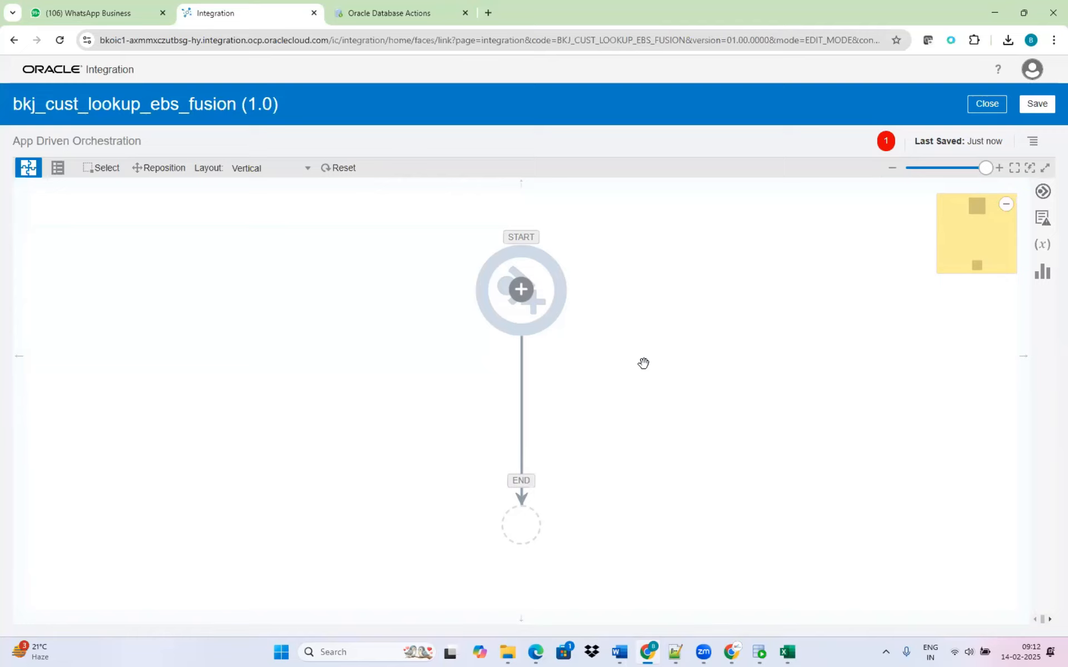
Add the bkj_rest_trigger REST connection as the start trigger and name its endpoint cust_ebs_fusion.
left_click(521, 290)
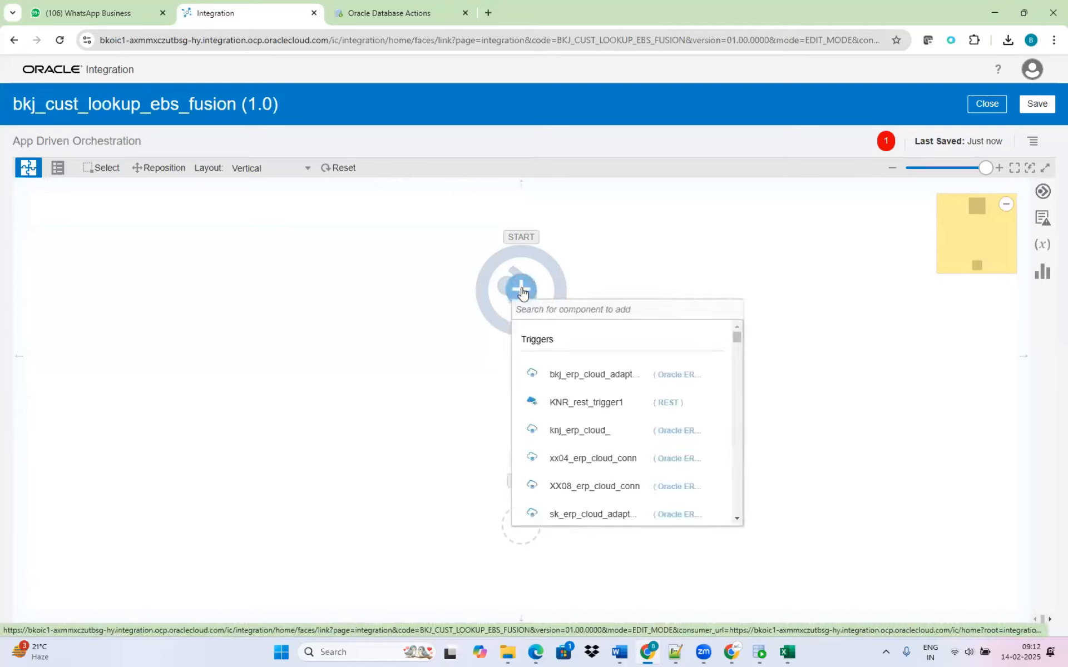
type("bkj")
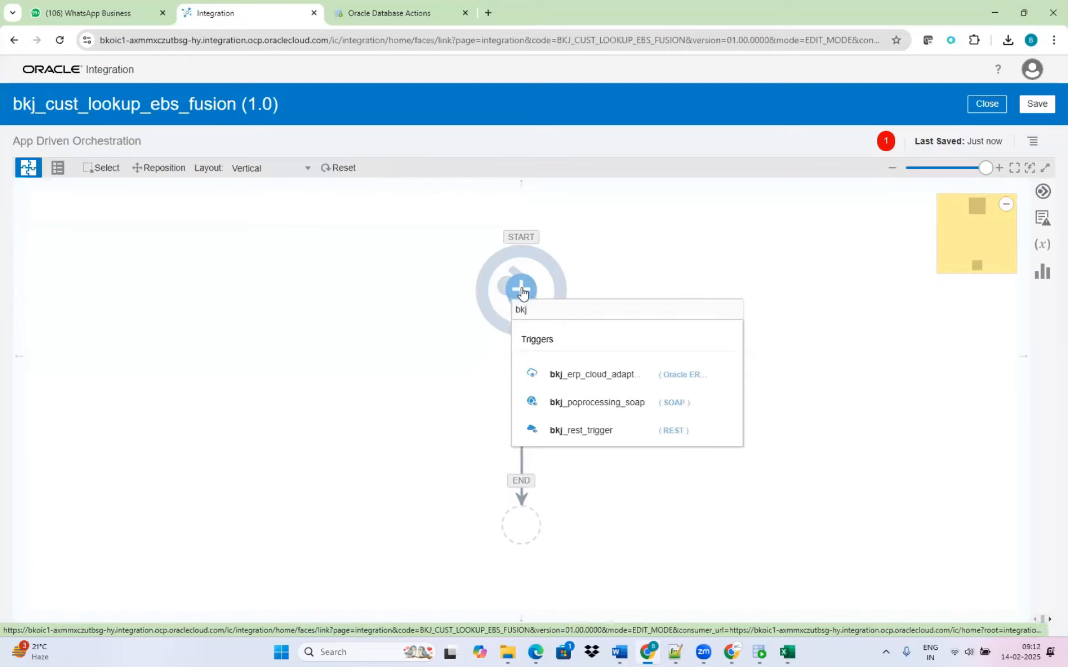
left_click(598, 432)
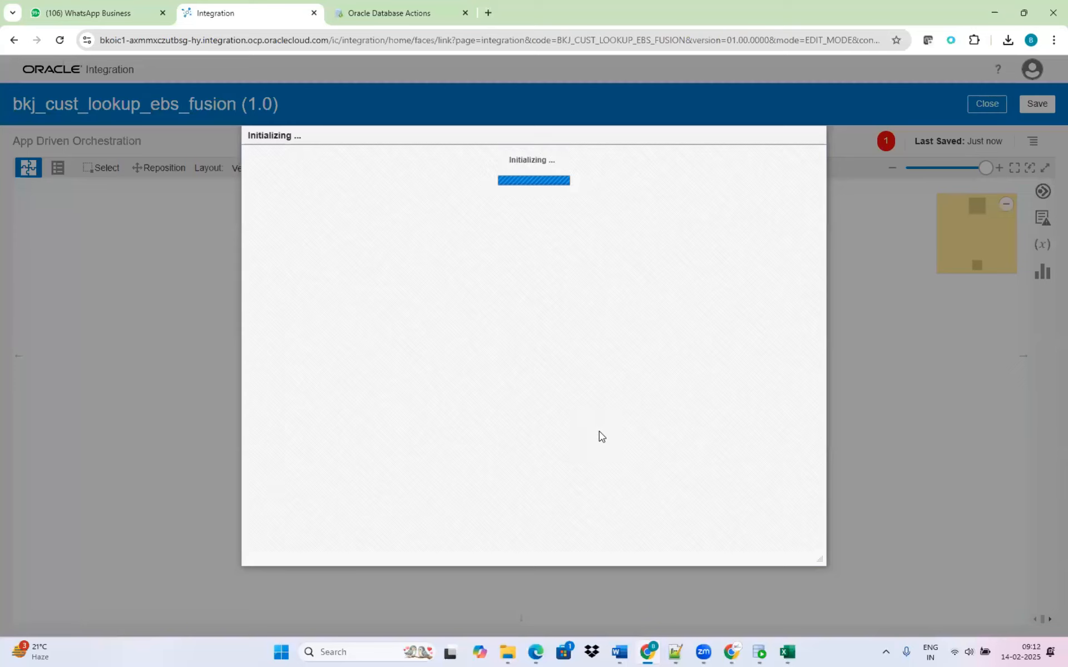
left_click(391, 266)
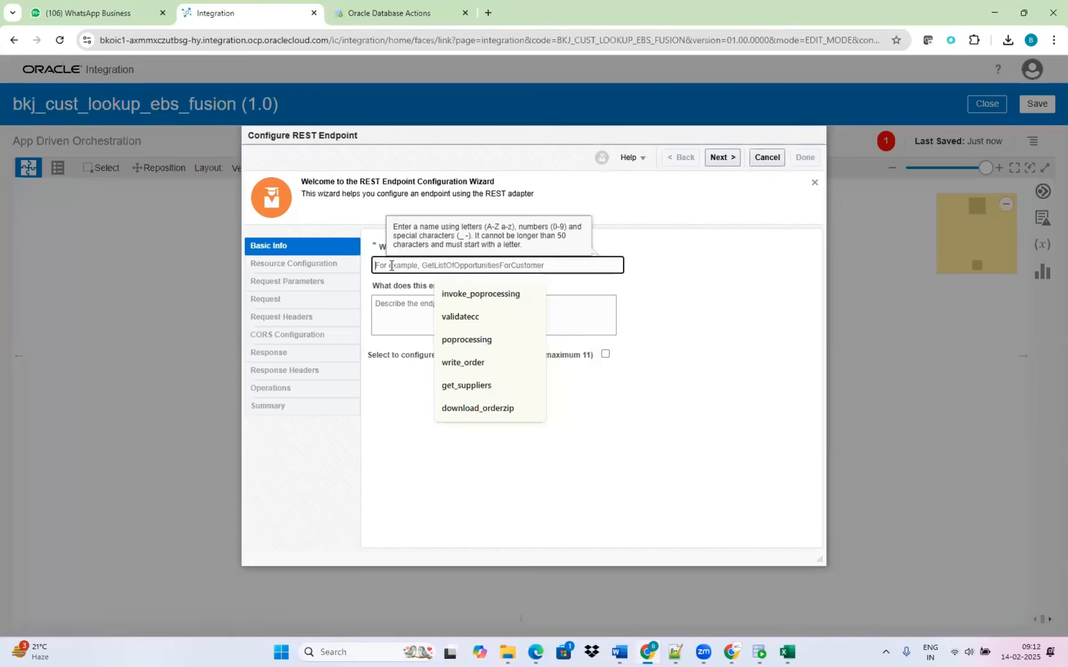
type("cust_ebs_fusion")
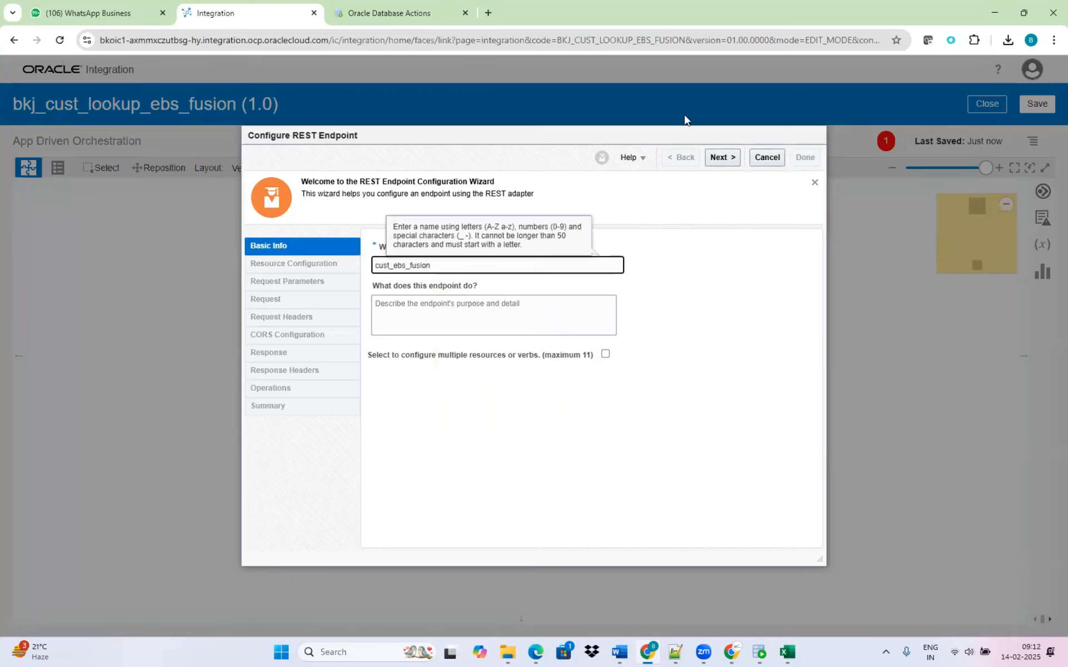
left_click(721, 157)
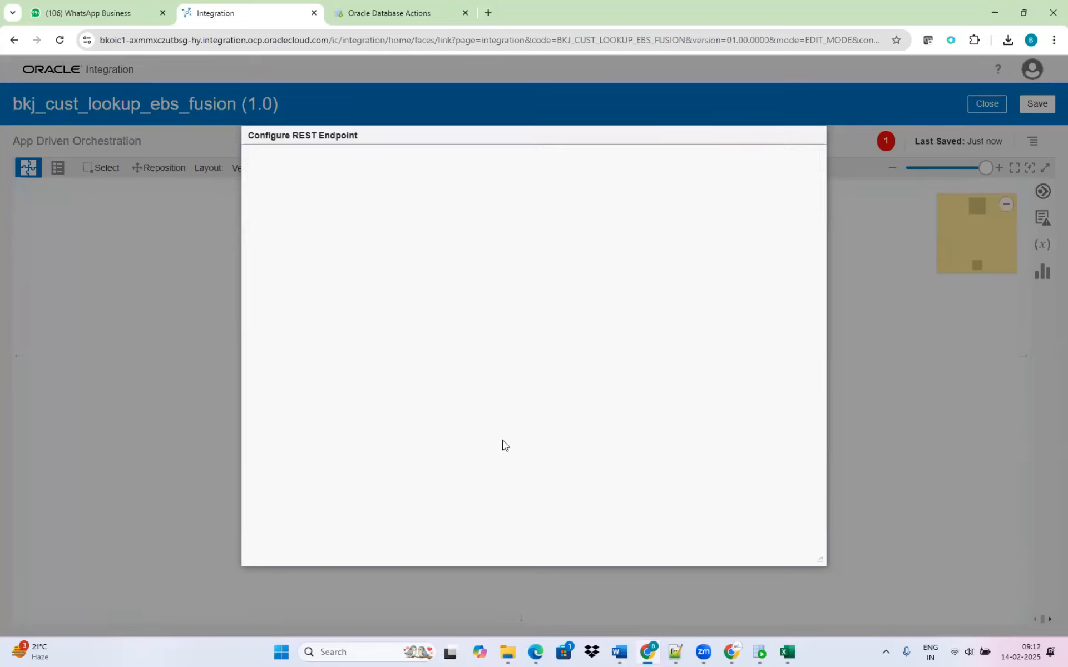
Configure the endpoint with relative URI /cust_looup_test and the POST action, enabling both a request payload and a response.
left_click(427, 356)
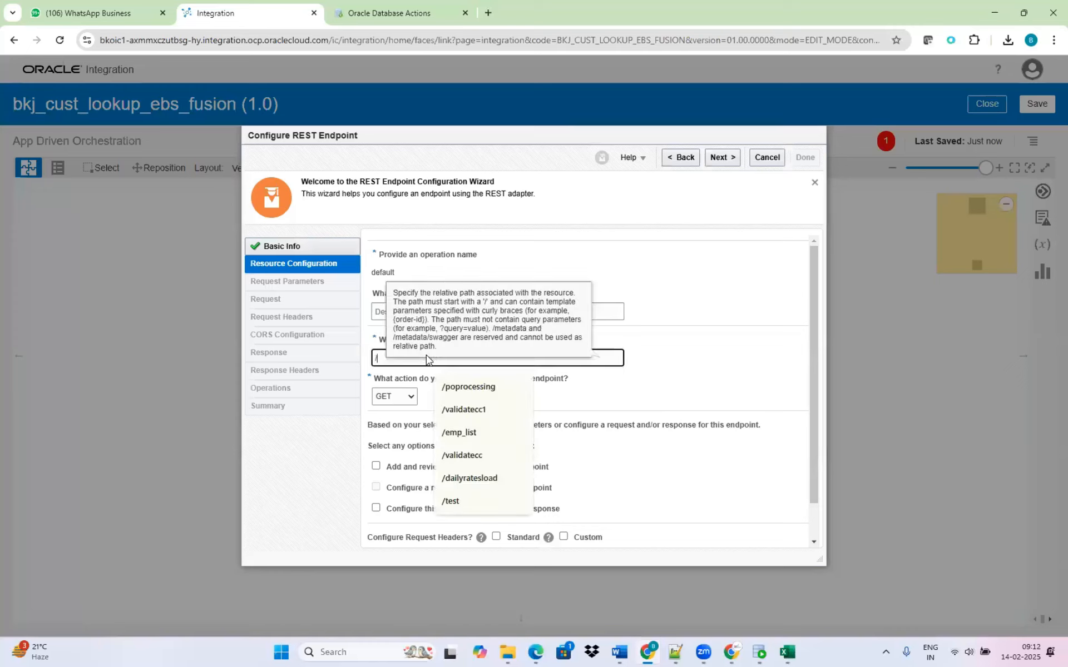
type("/cust_looup_test")
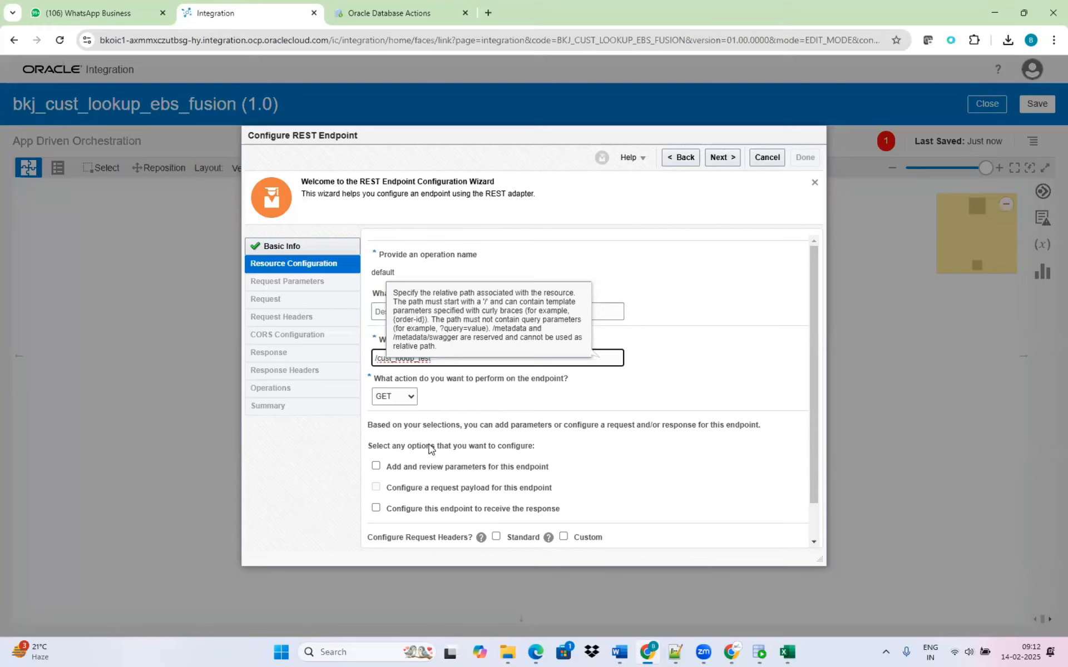
left_click(409, 397)
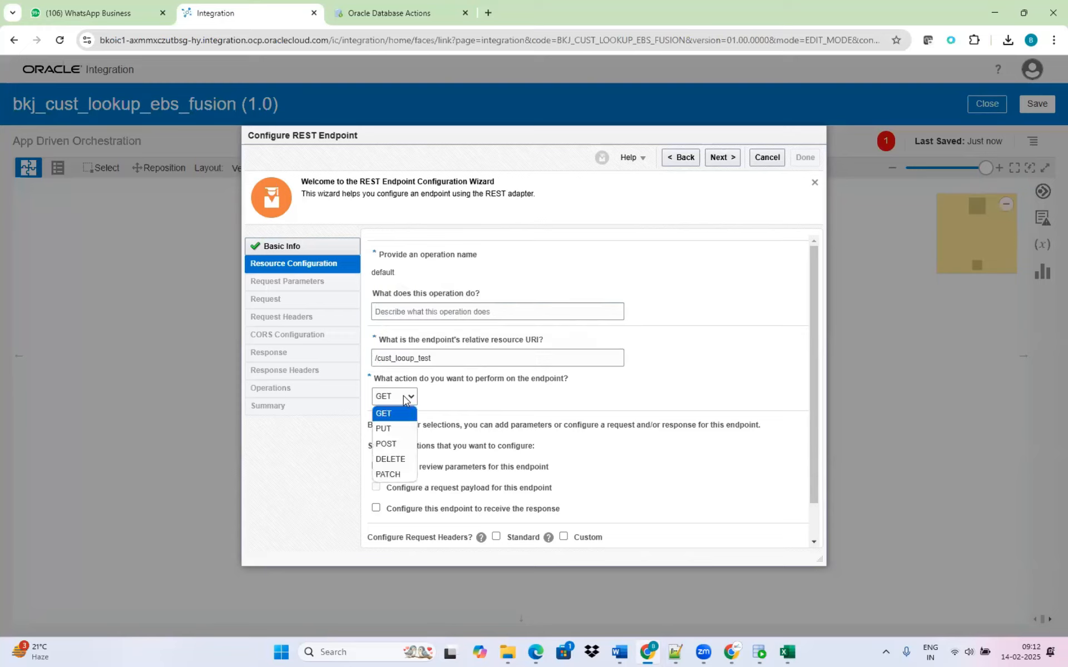
left_click(391, 448)
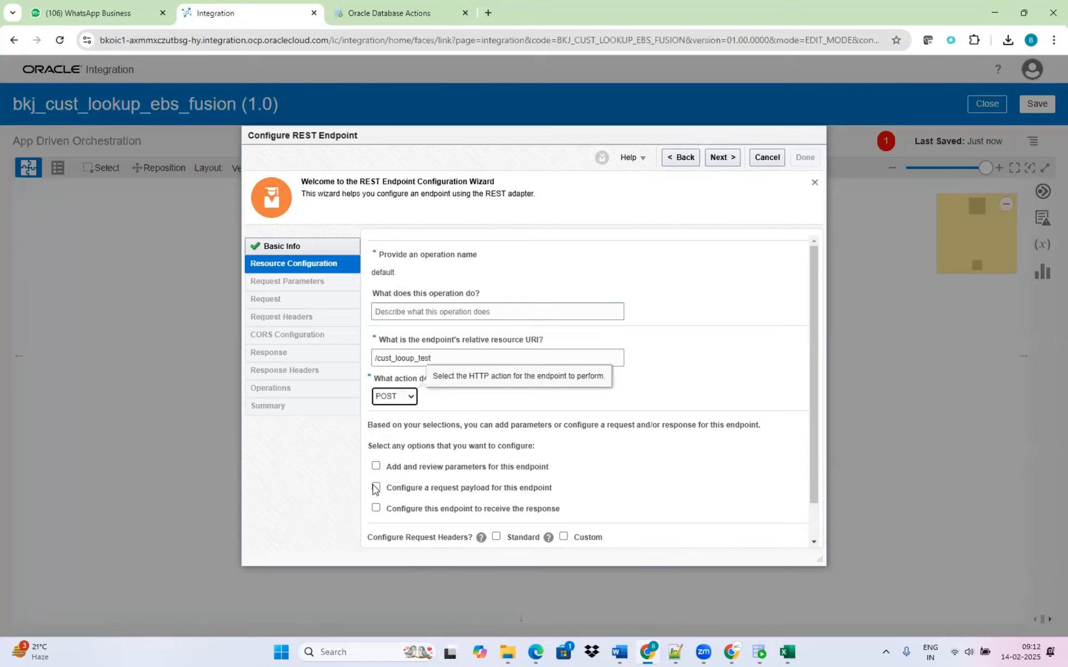
left_click(376, 488)
left_click(488, 509)
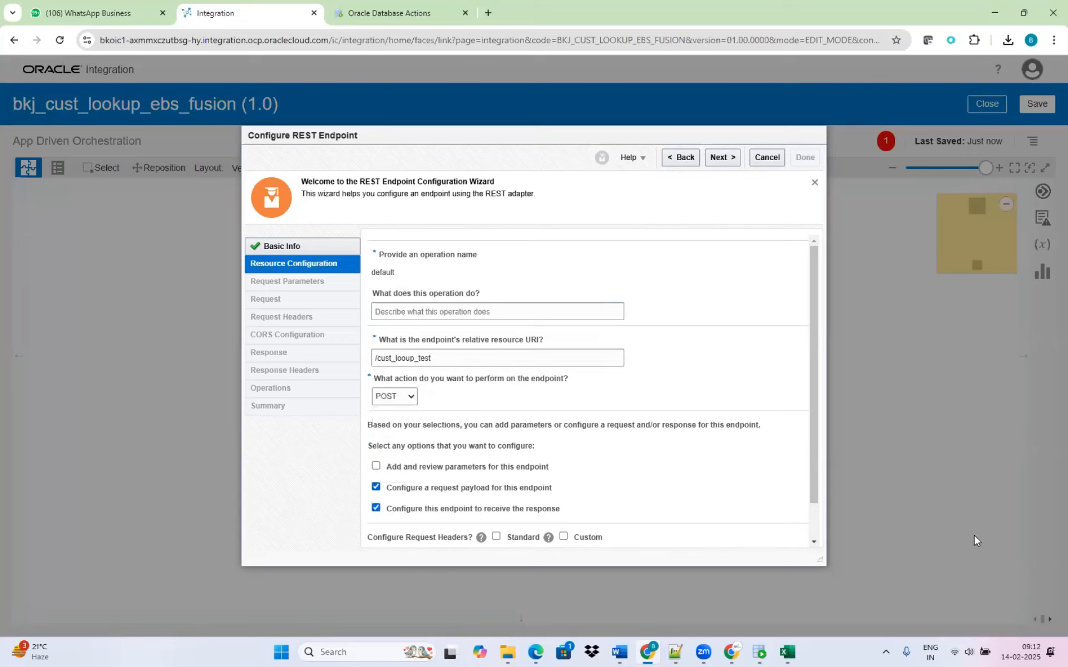
left_click(721, 158)
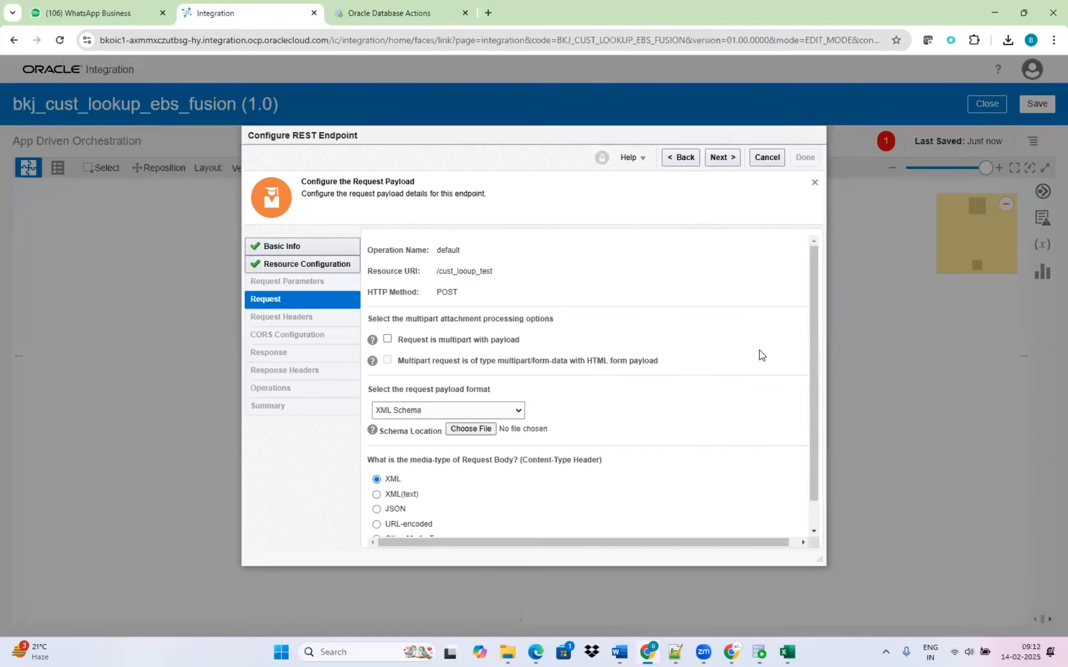
Try to load the customer_lookup_sample JSON file as the request payload's XML schema.
left_click(483, 431)
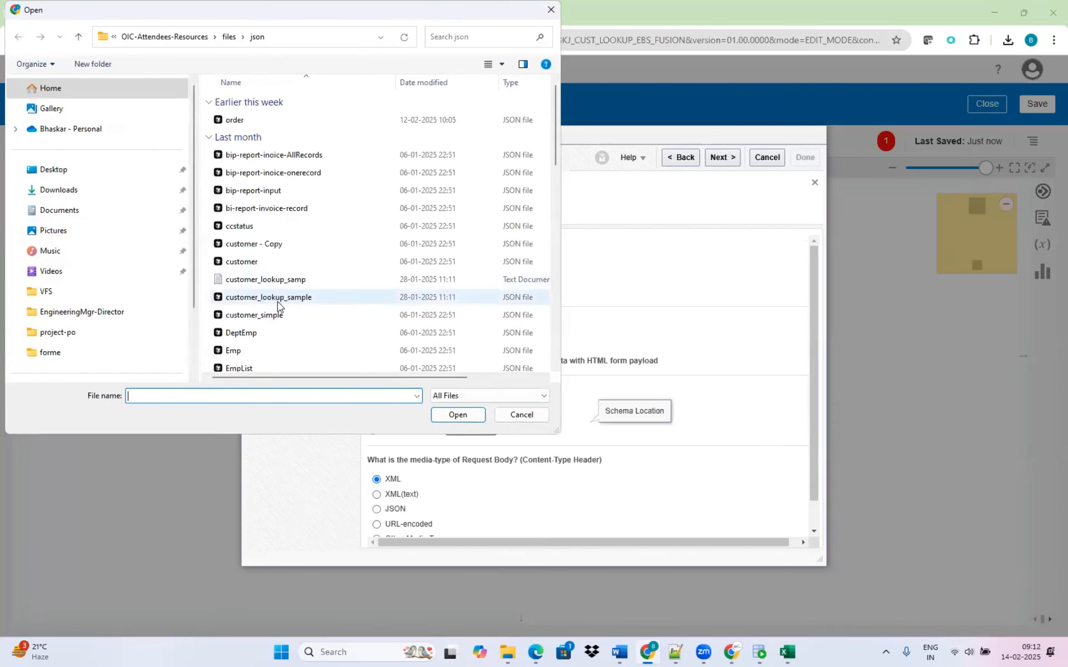
left_click(266, 299)
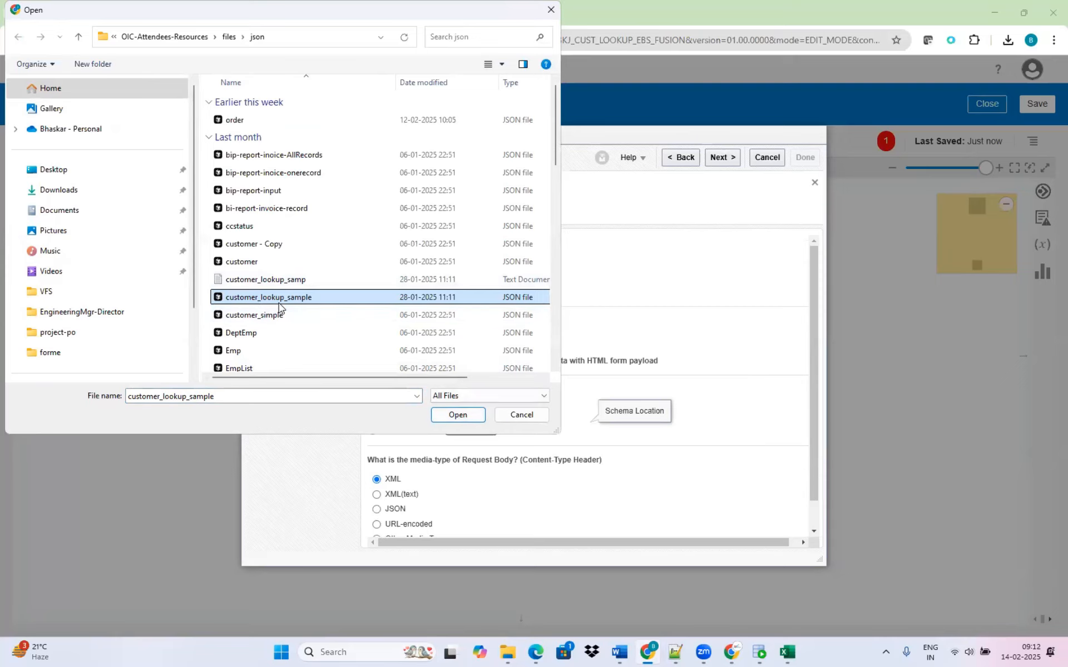
left_click(467, 420)
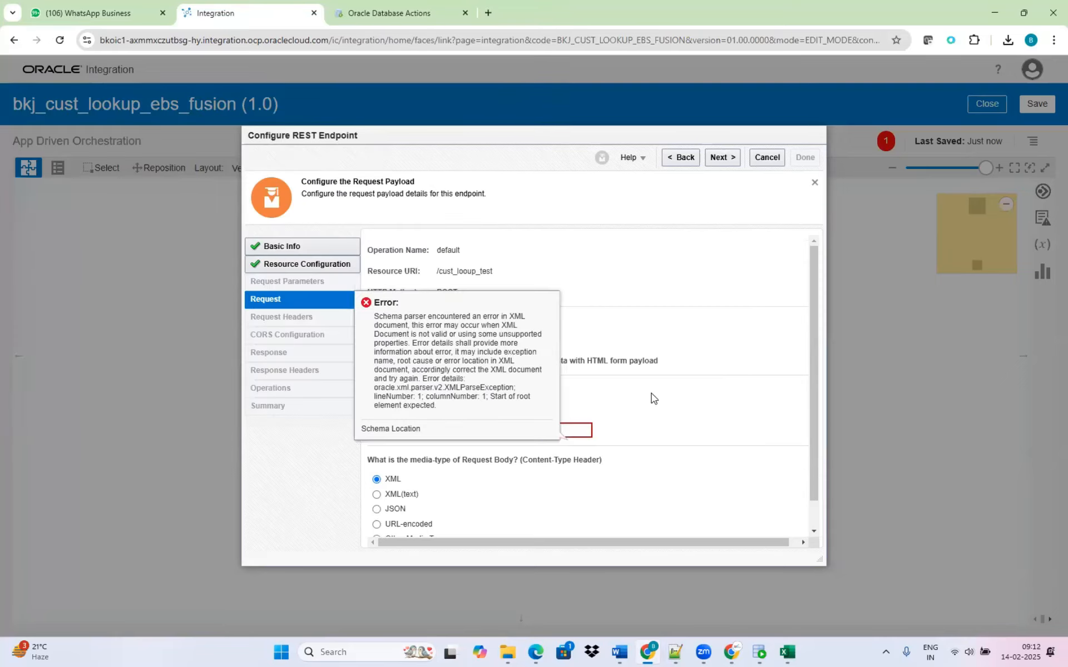
left_click(664, 402)
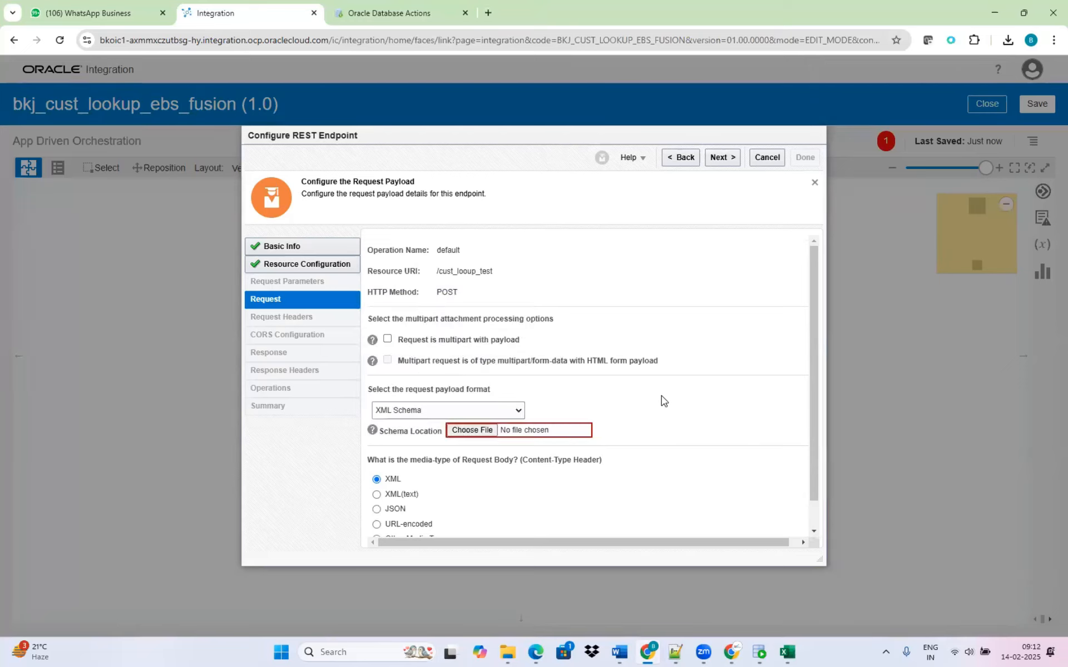
Set the request payload format to JSON Sample and load the customer_lookup_sample JSON file as its sample.
left_click(518, 410)
left_click(444, 441)
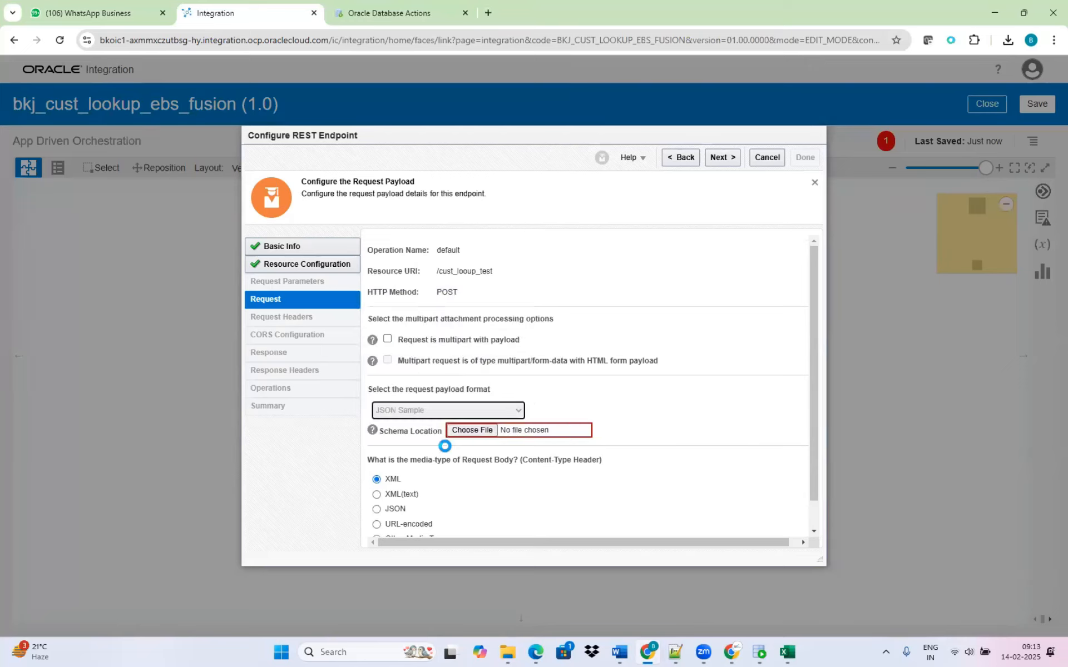
left_click(471, 431)
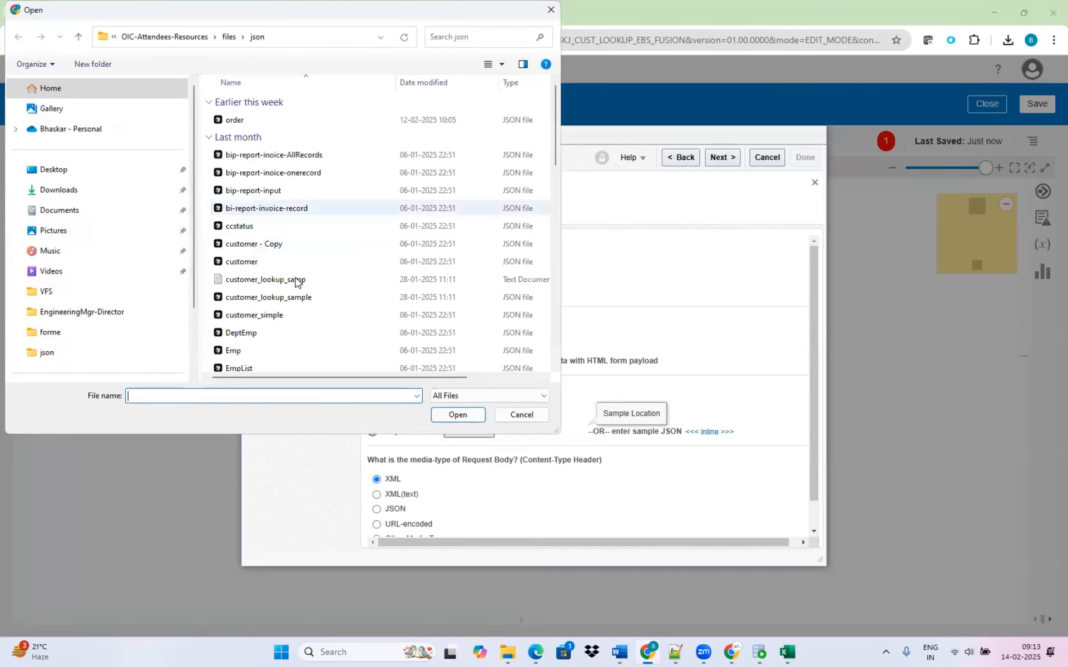
left_click(293, 298)
left_click(455, 414)
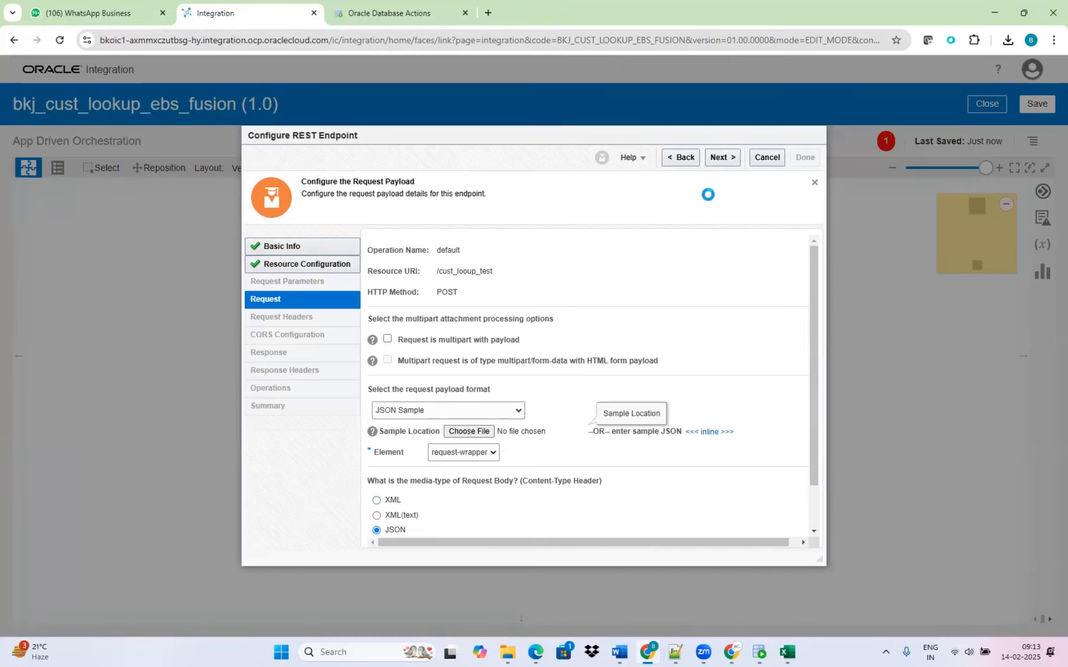
left_click(719, 157)
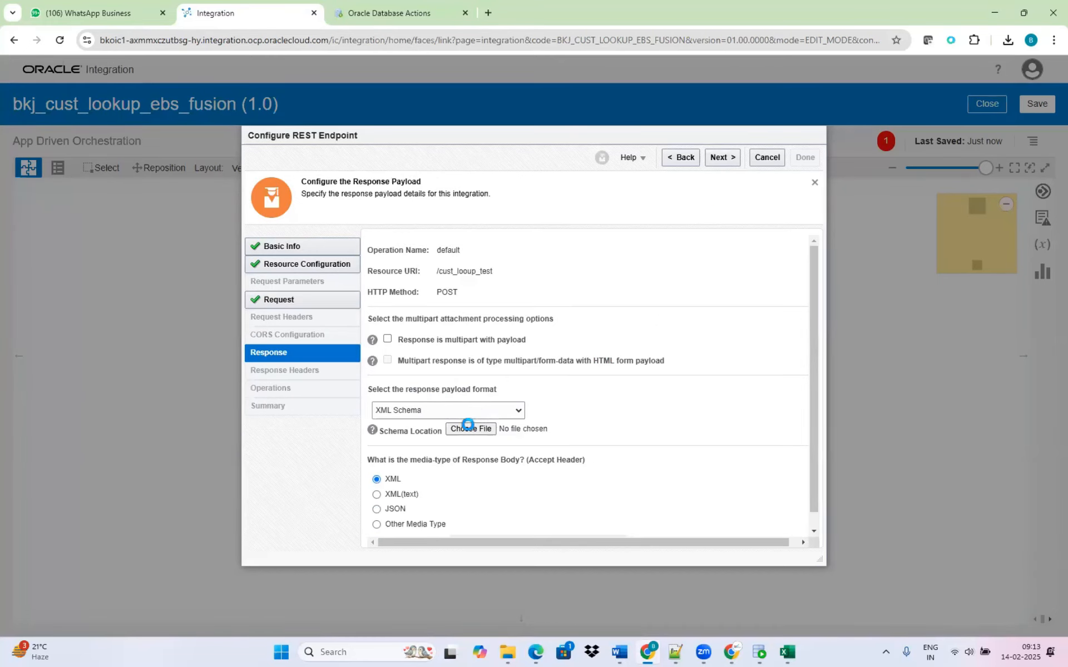
Set the response payload to JSON Sample using the customer_lookup_sample JSON file and finish the REST endpoint configuration.
left_click(469, 429)
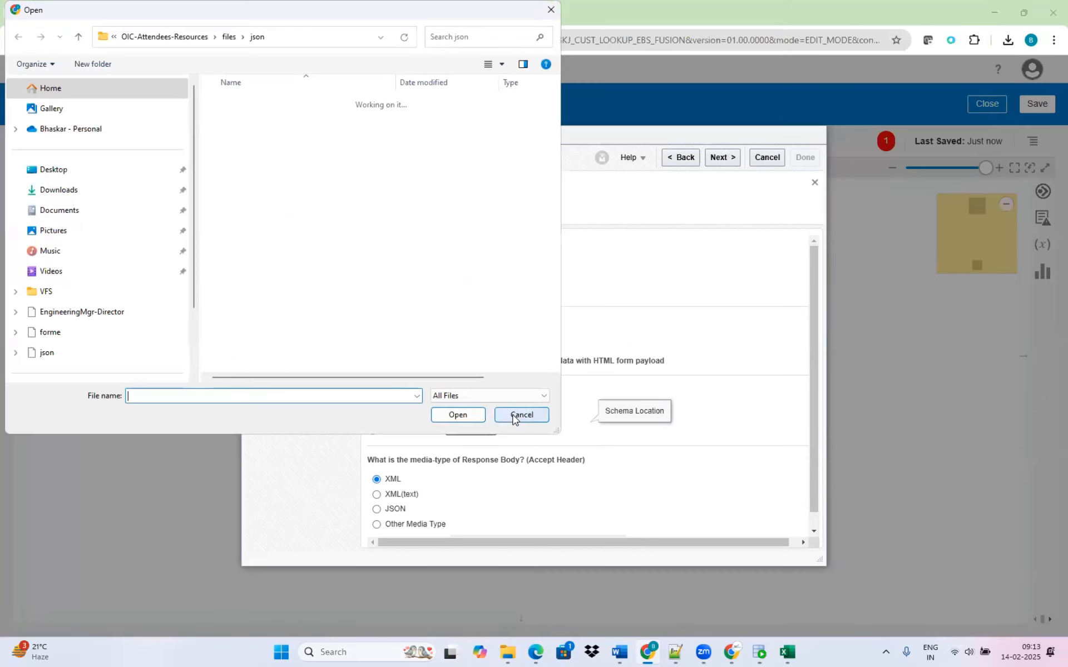
left_click(521, 415)
left_click(508, 410)
left_click(443, 442)
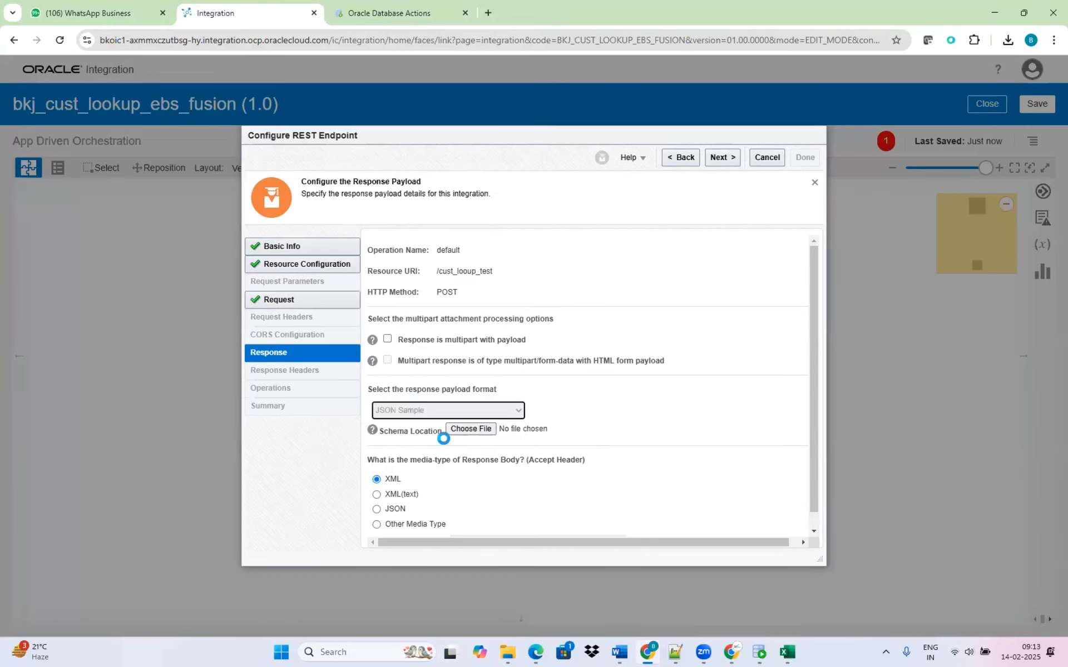
left_click(482, 431)
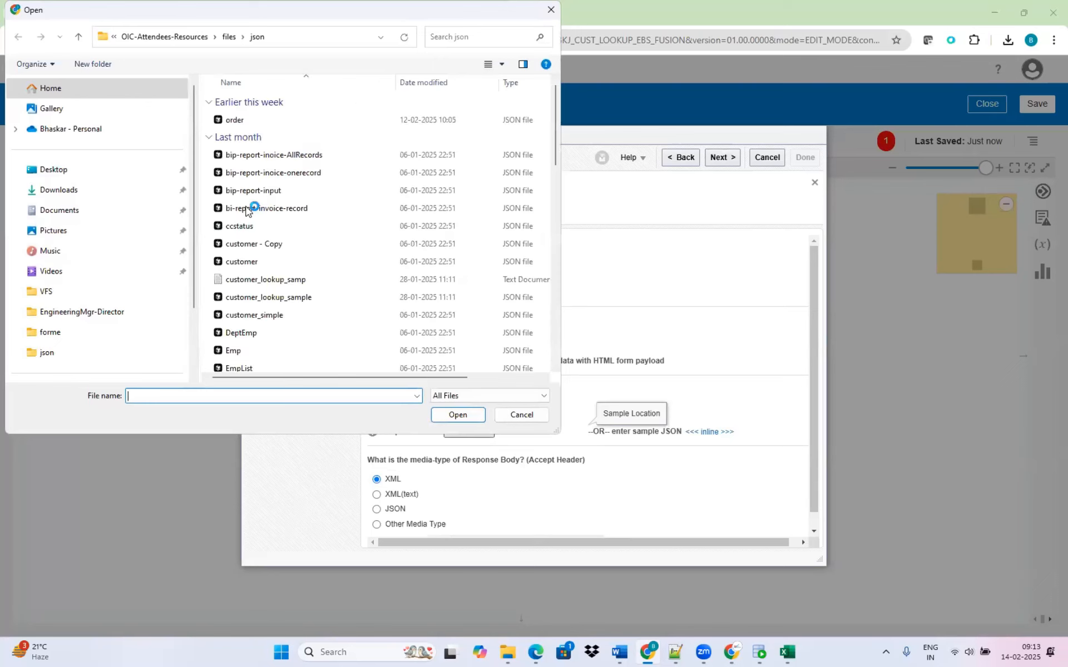
left_click(305, 298)
left_click(458, 415)
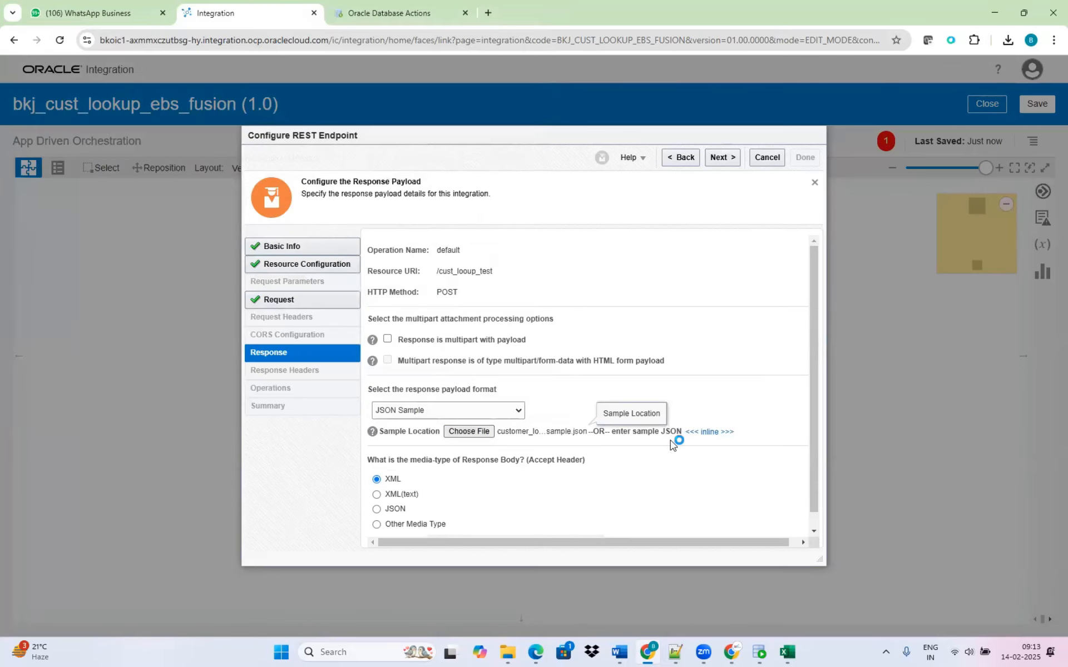
left_click(722, 157)
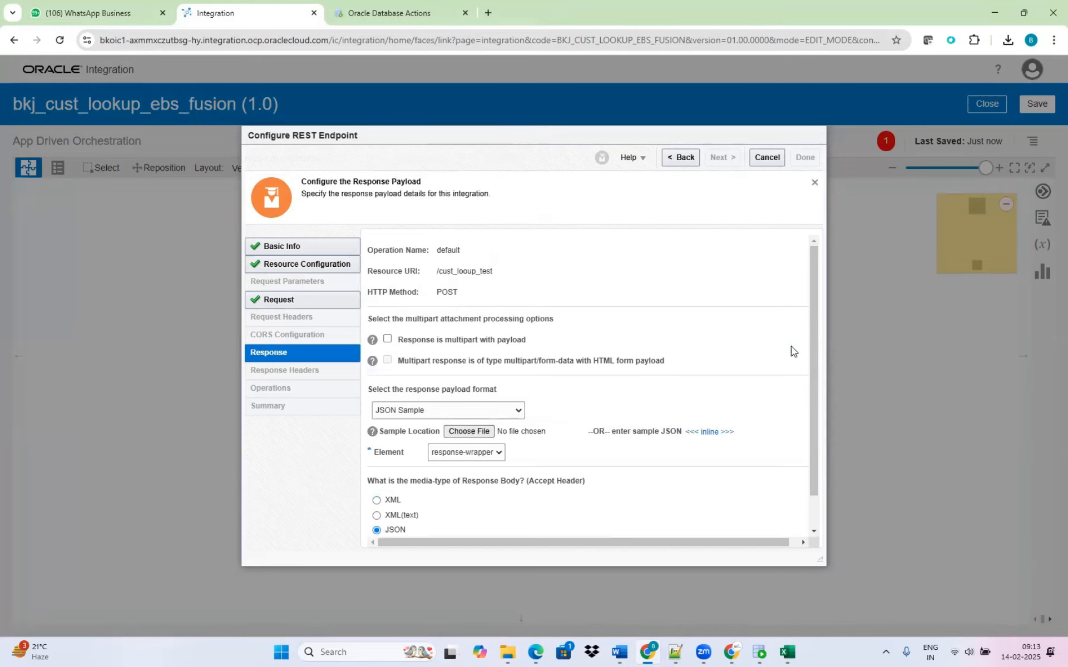
left_click(806, 158)
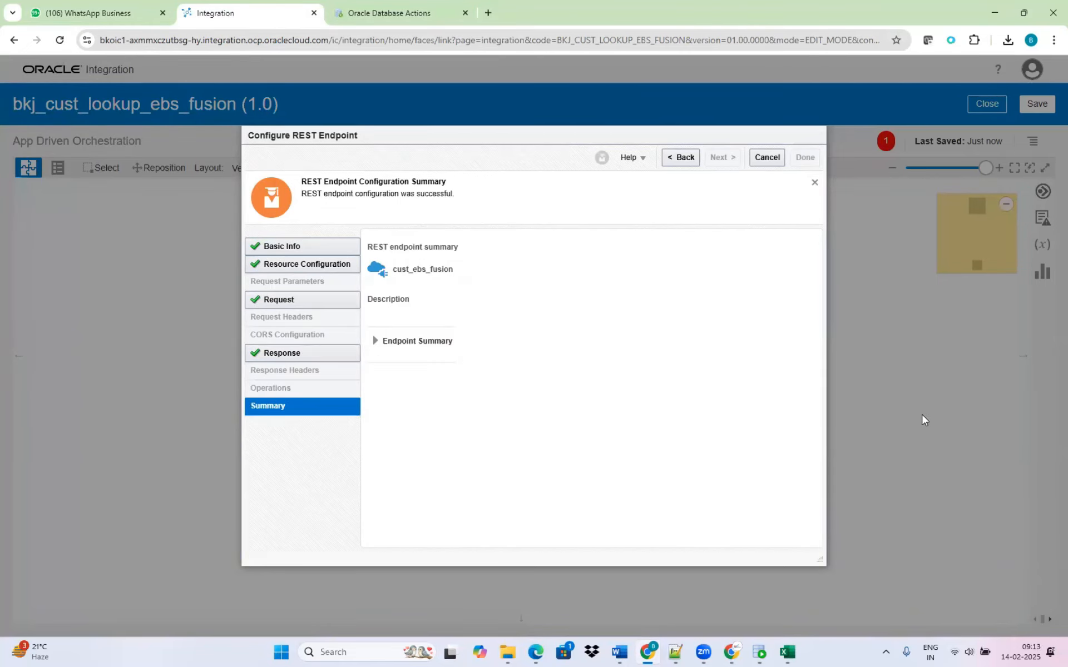
Save the integration and arrange the flow in a horizontal layout with the map and return nodes spaced apart.
left_click(1037, 111)
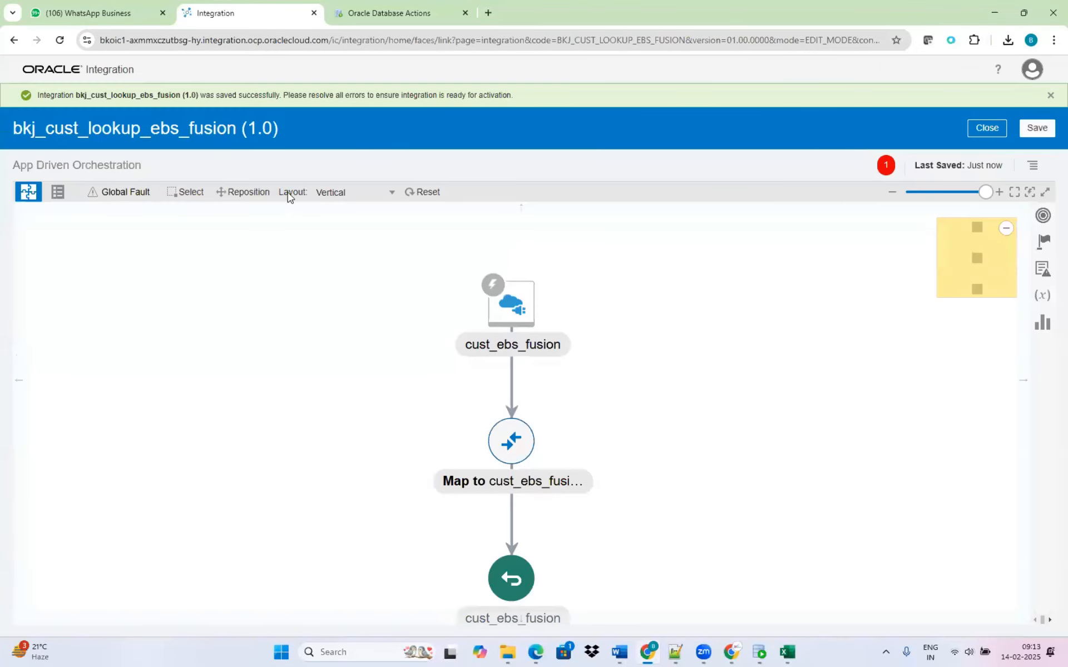
left_click(329, 193)
left_click(337, 212)
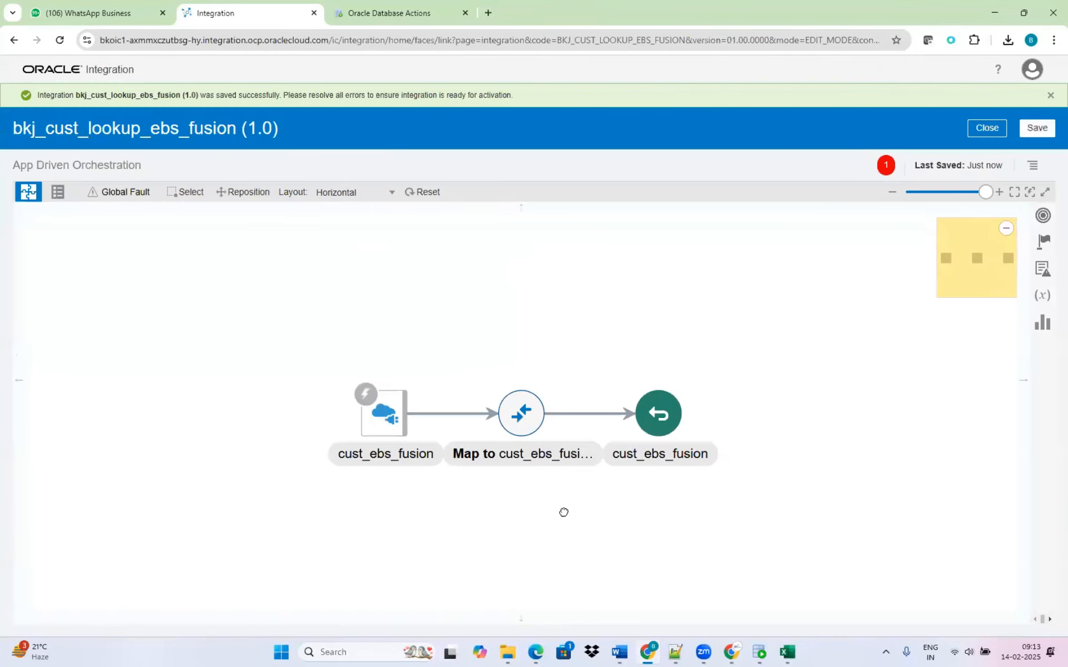
left_click_drag(534, 404, 908, 401)
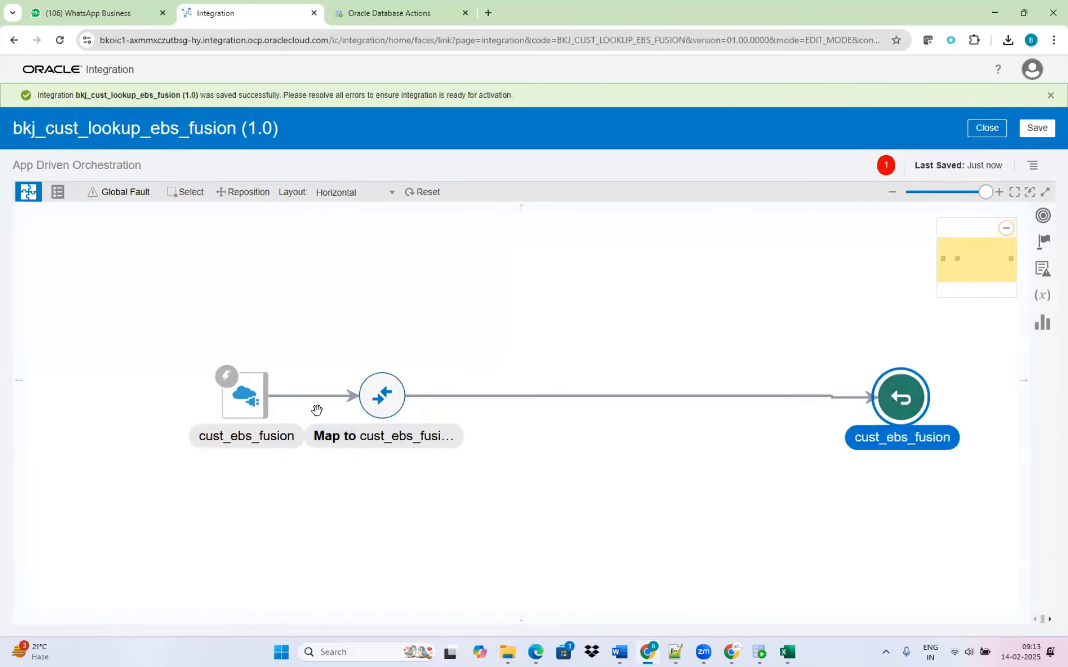
left_click_drag(386, 404, 579, 404)
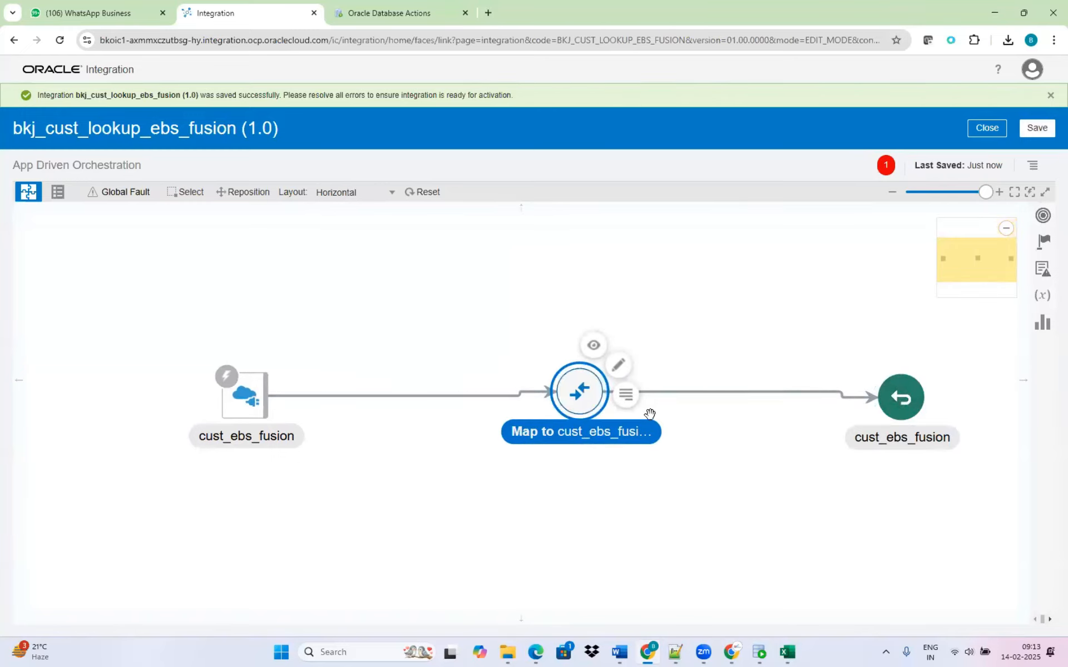
Edit the cust_ebs_fusion map, mapping Cust Name and Cust Code from the Request Wrapper to the matching Response Wrapper fields.
left_click(618, 366)
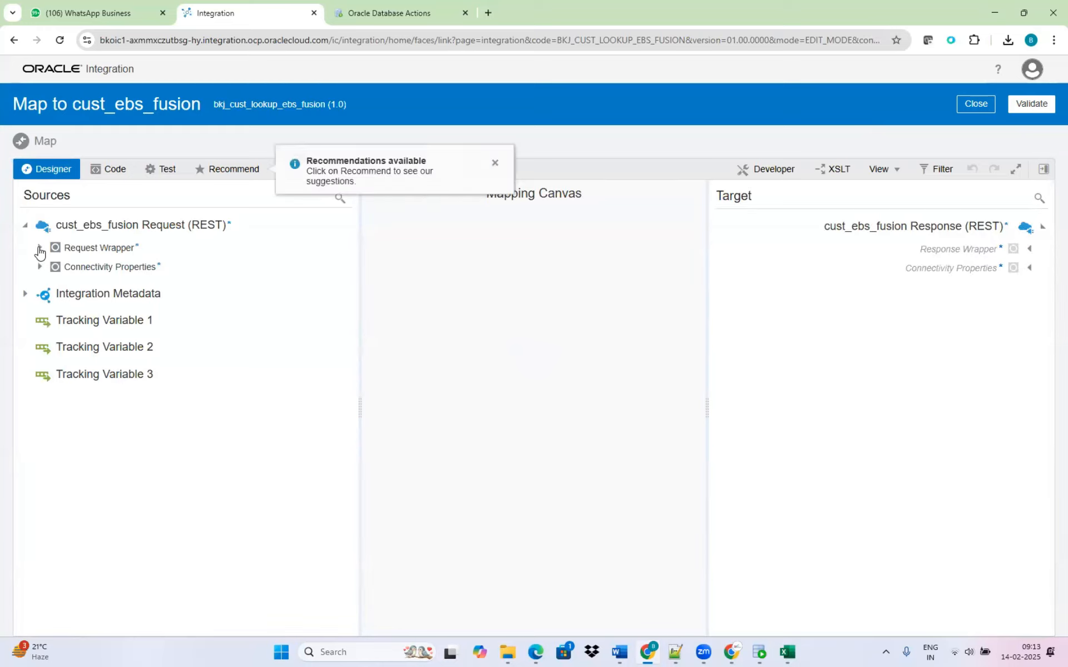
left_click(39, 249)
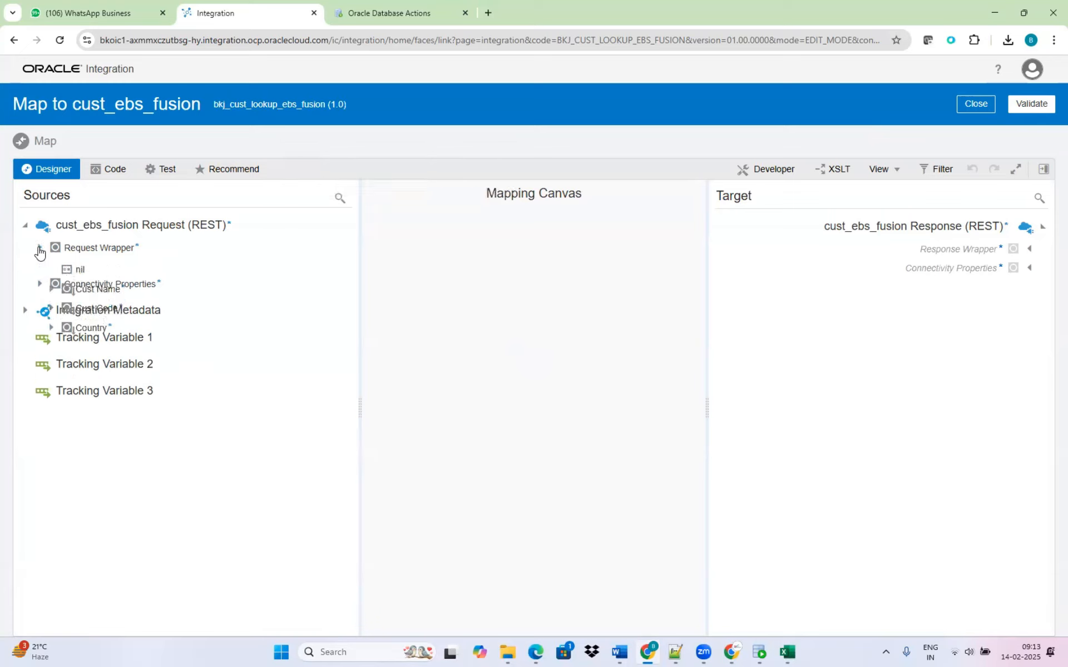
left_click(1029, 251)
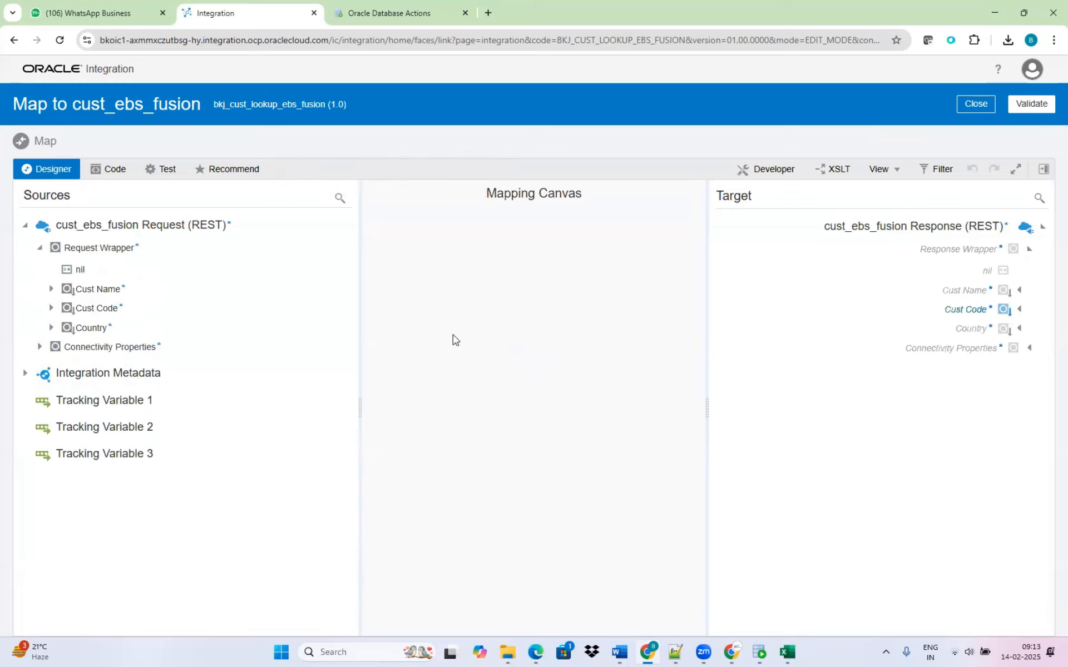
left_click_drag(106, 291, 886, 298)
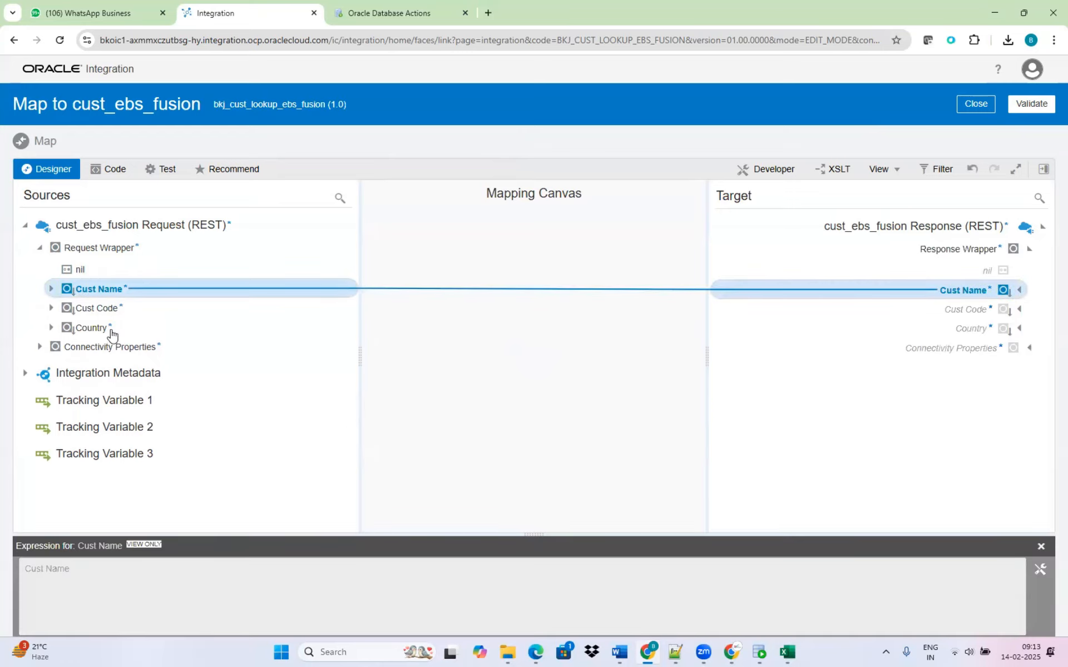
left_click_drag(110, 332, 254, 392)
left_click_drag(101, 309, 152, 306)
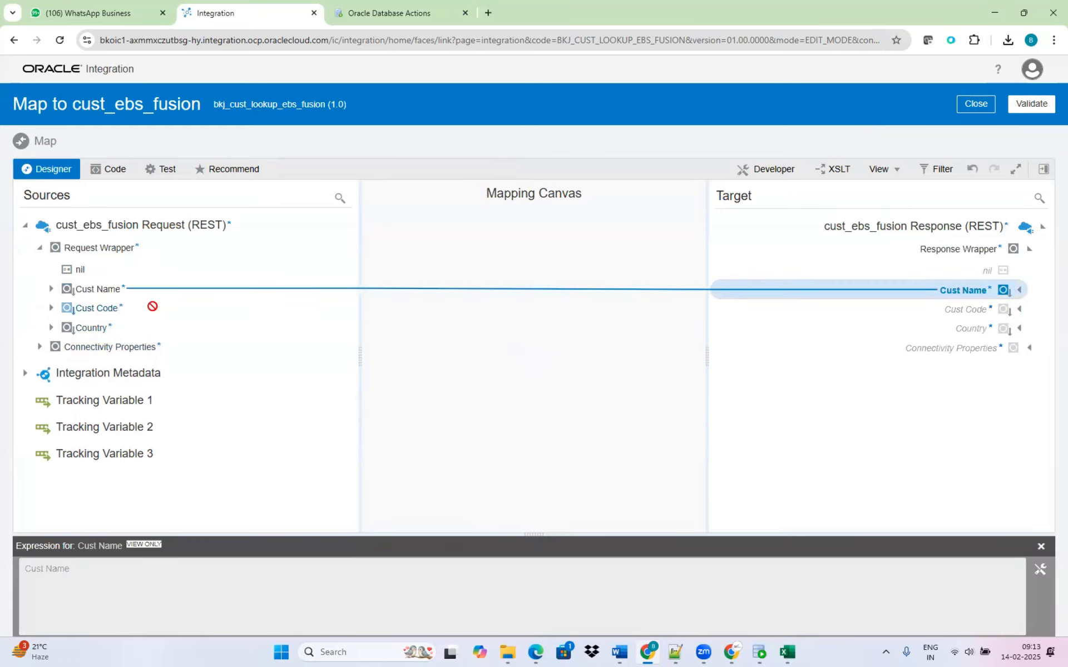
left_click_drag(867, 311, 906, 311)
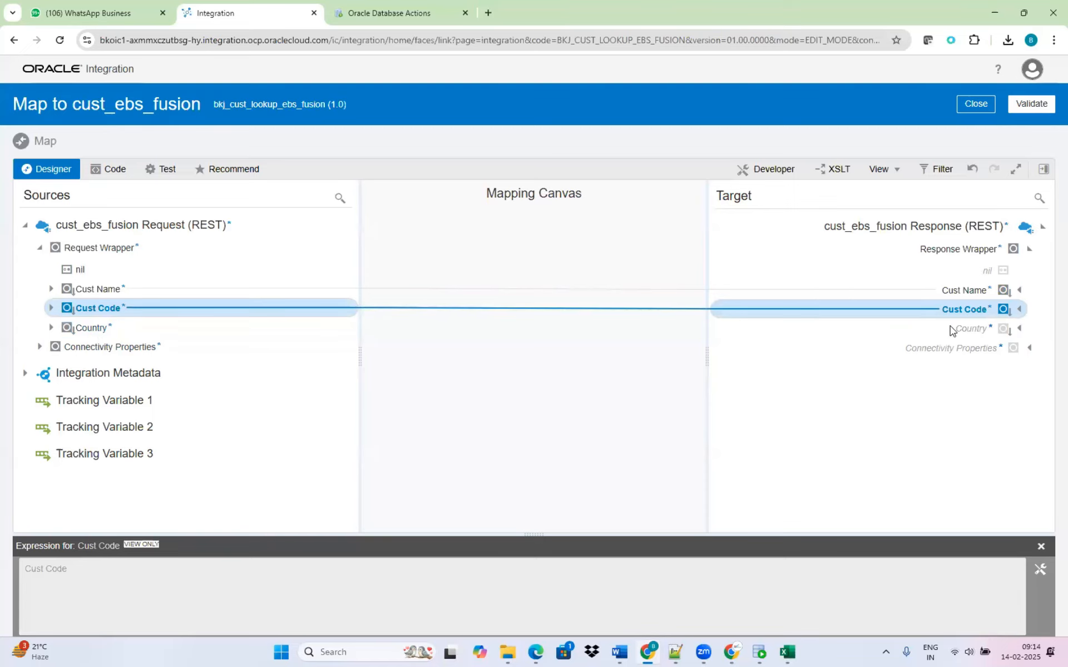
Show the mapper's Integration Cloud functions and select lookupValue.
left_click(1044, 170)
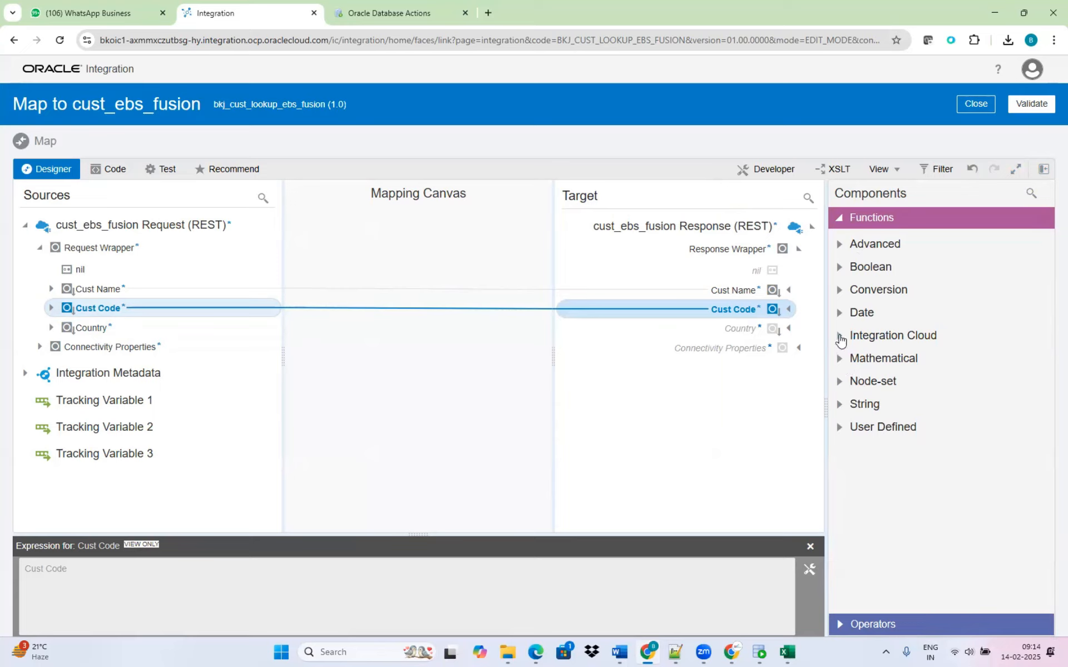
left_click(839, 337)
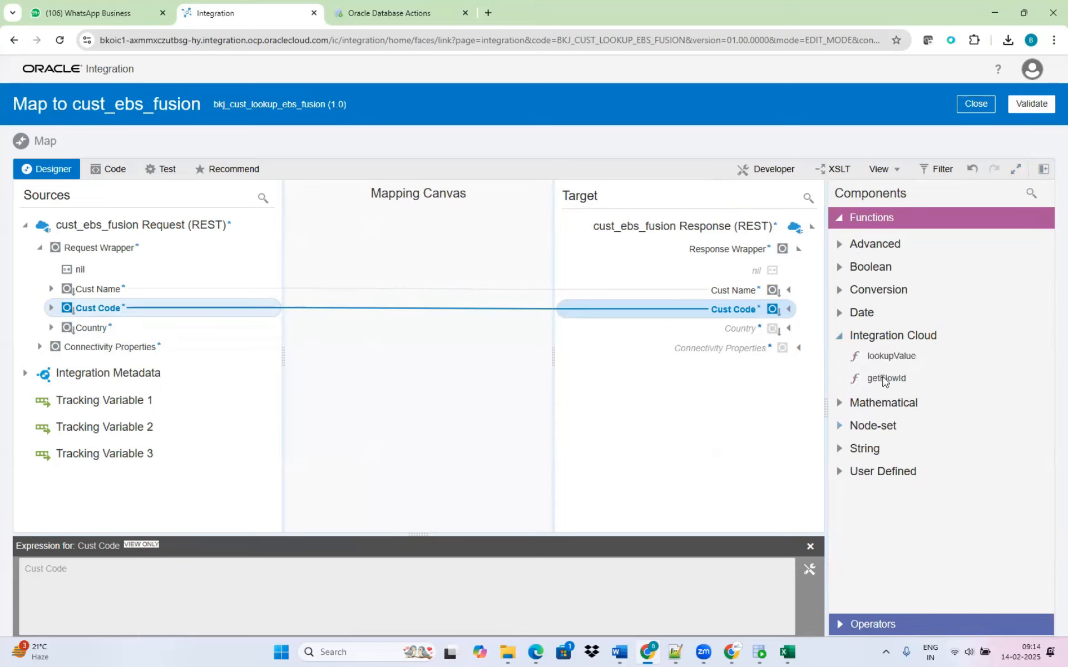
left_click(889, 358)
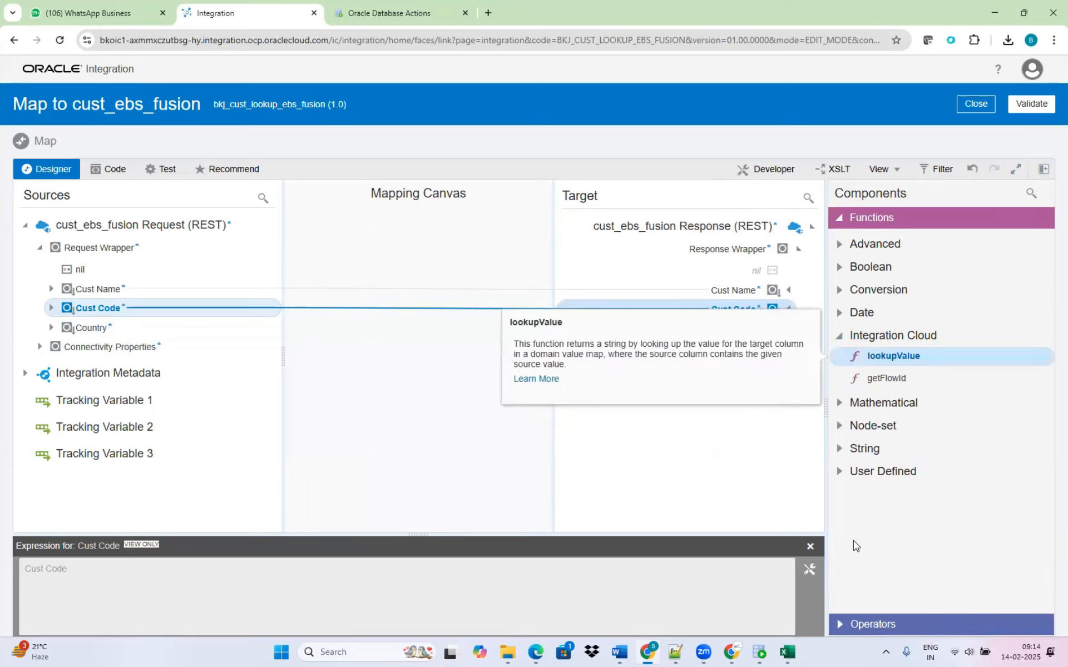
Clear the target Cust Code expression, map Cust Code from the source again, and close the expression editor.
left_click(810, 570)
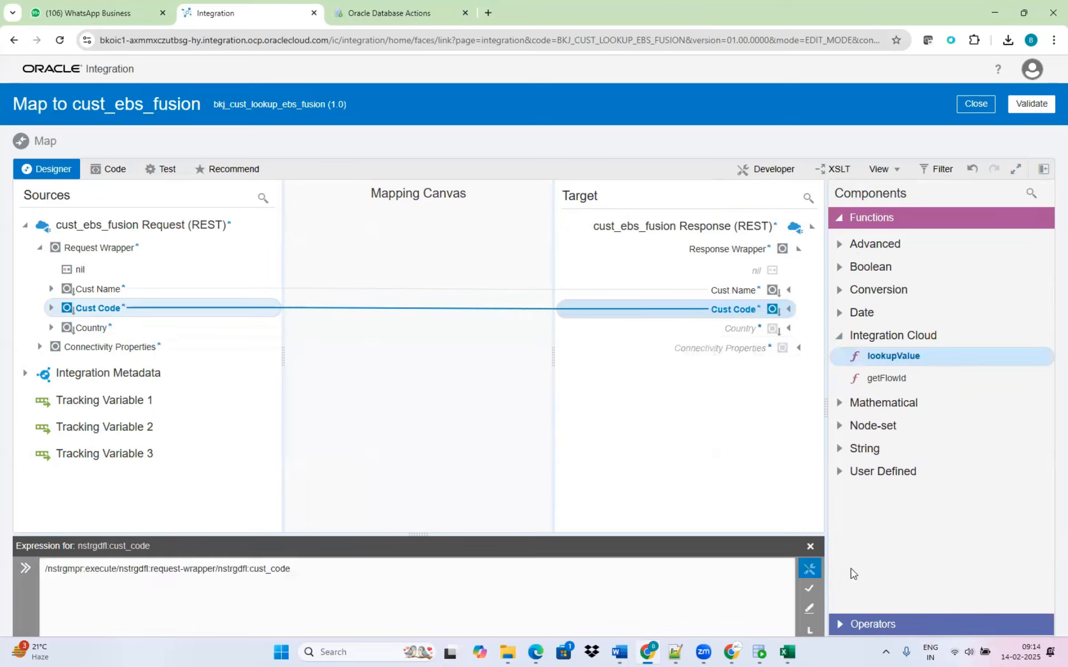
triple_click(167, 569)
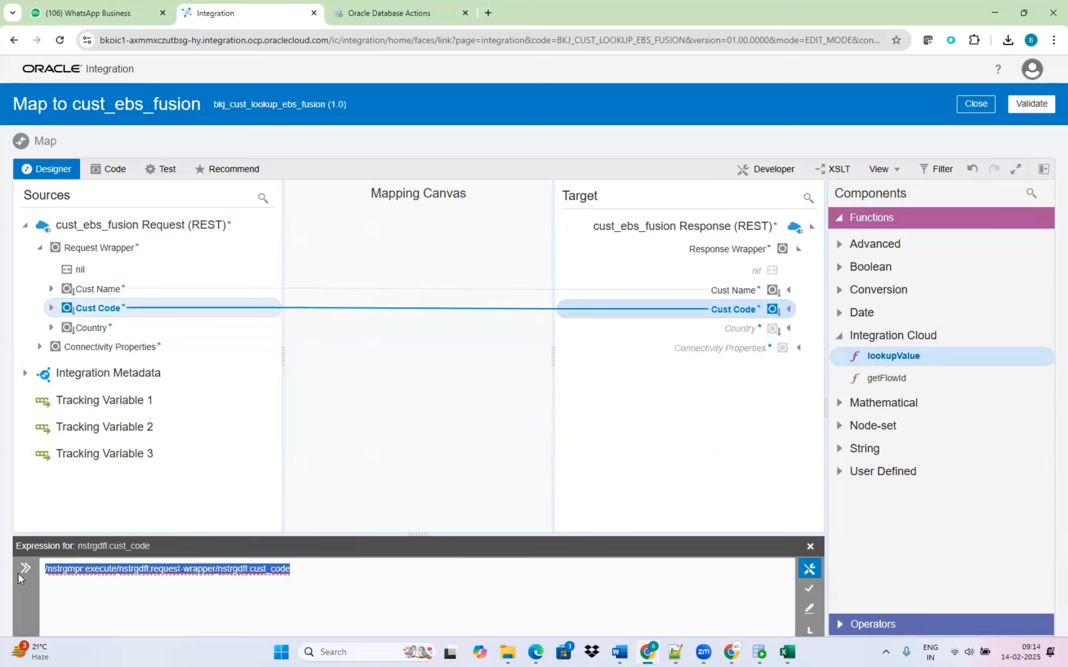
key("BackSpace")
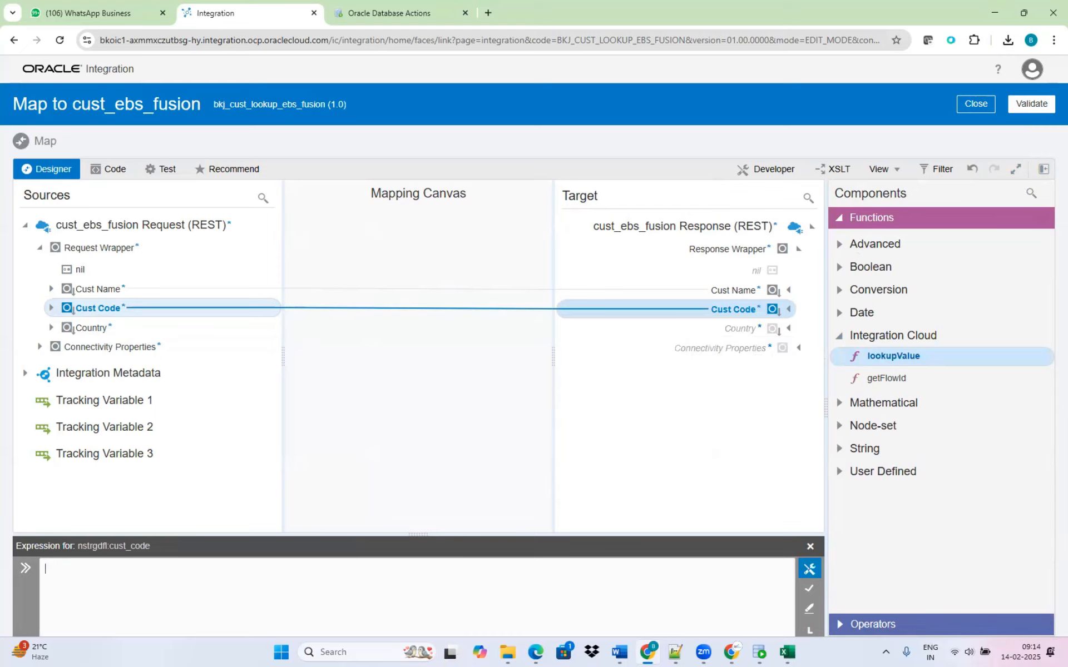
left_click(810, 596)
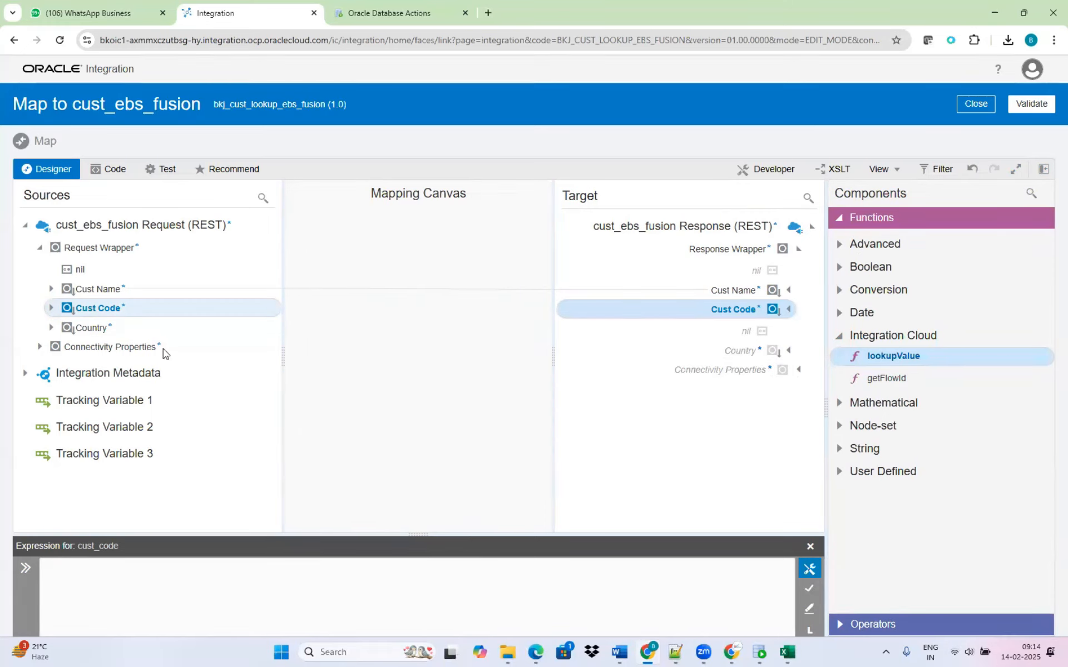
left_click_drag(116, 308, 649, 318)
left_click(810, 547)
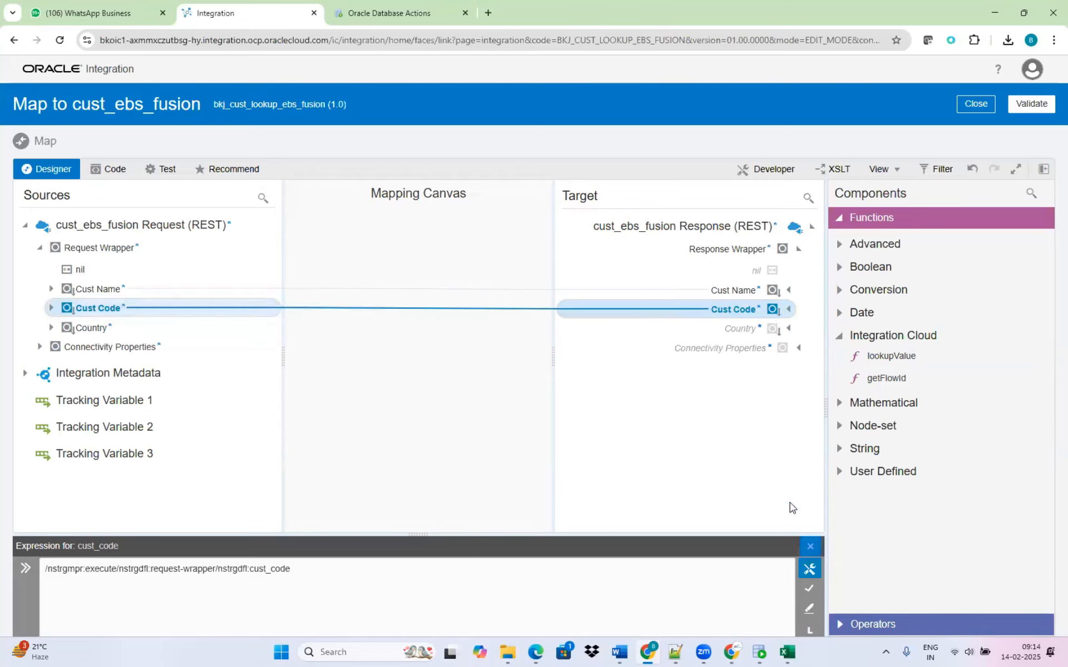
Create the Country target node and insert the lookupValue function into its expression.
right_click(749, 332)
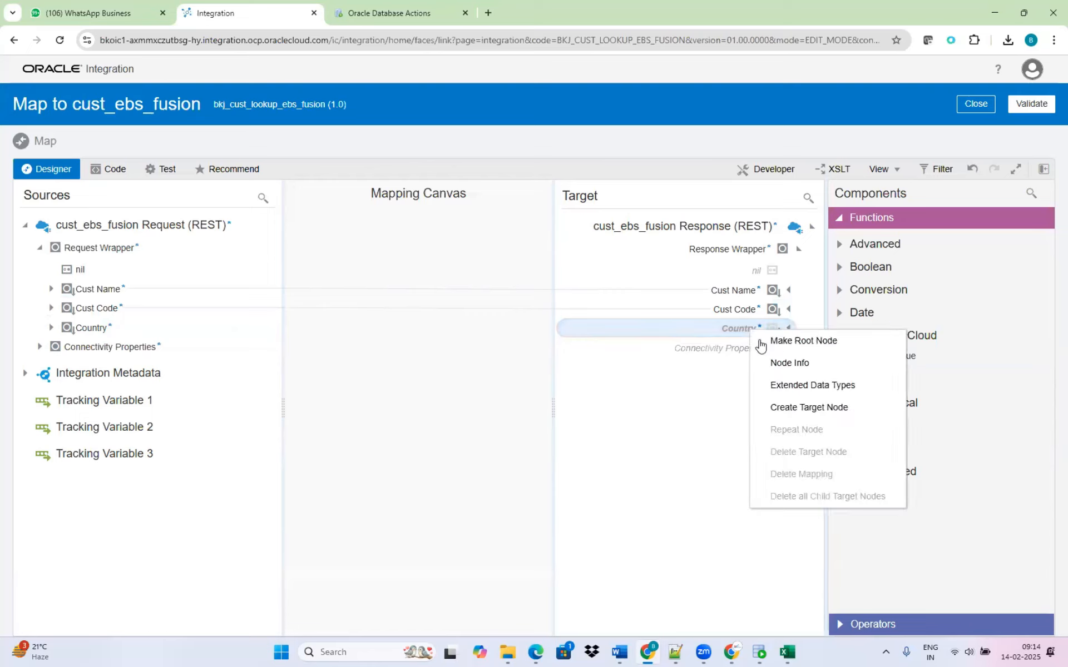
left_click(813, 409)
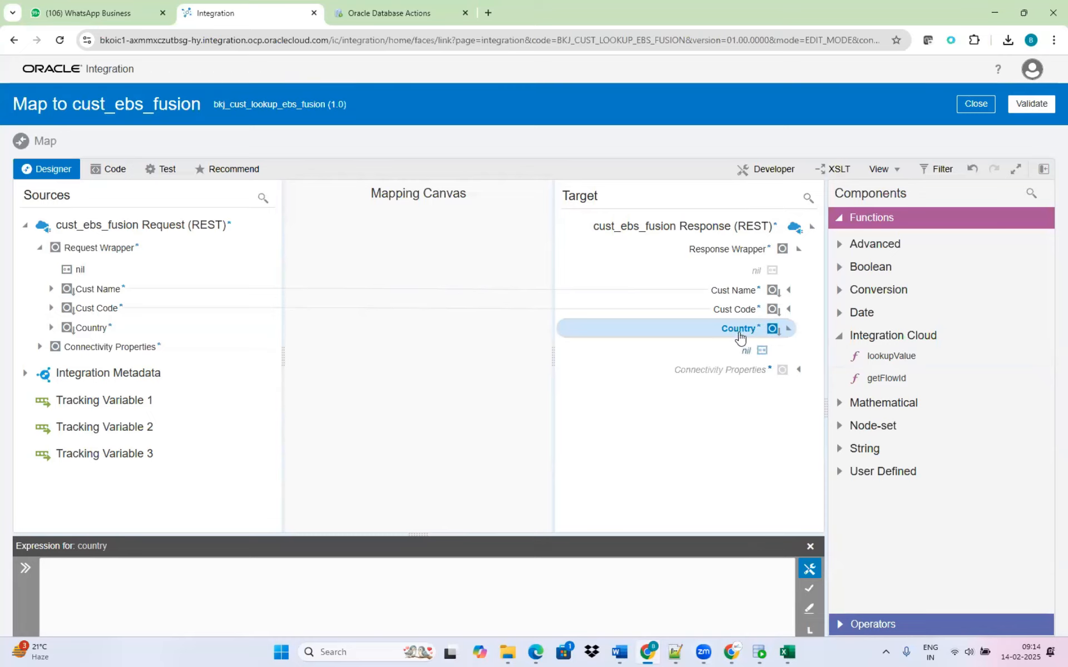
left_click_drag(888, 359, 333, 579)
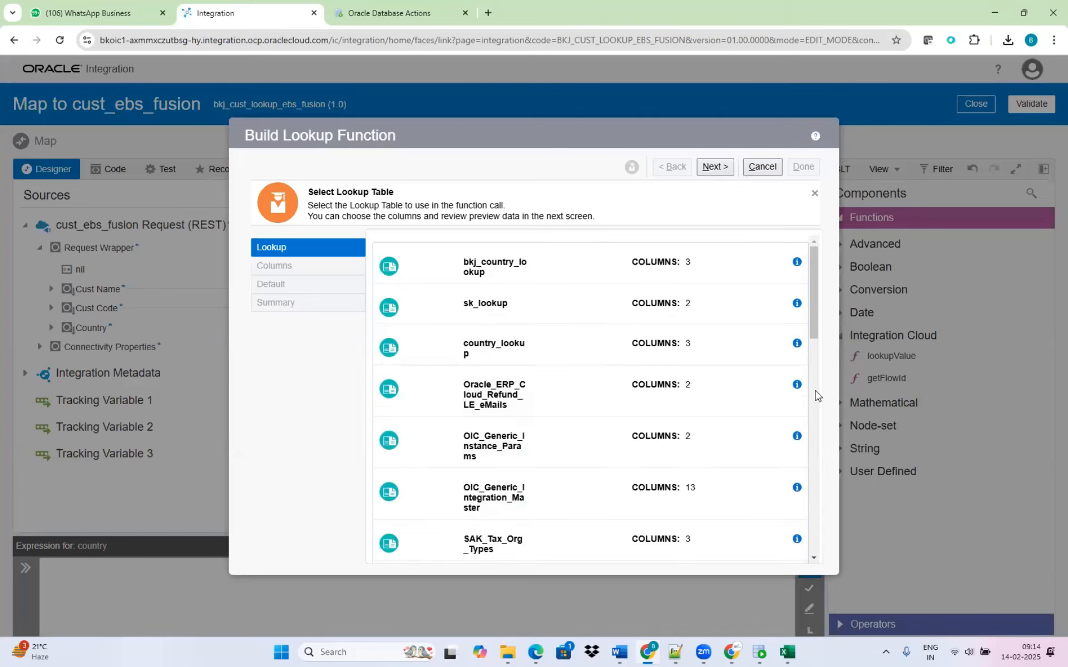
Choose bkj_country_lookup as the lookup table, with EBS as the source column and Fusion as the target column.
scroll(815, 396, "down", 15)
scroll(818, 334, "up", 15)
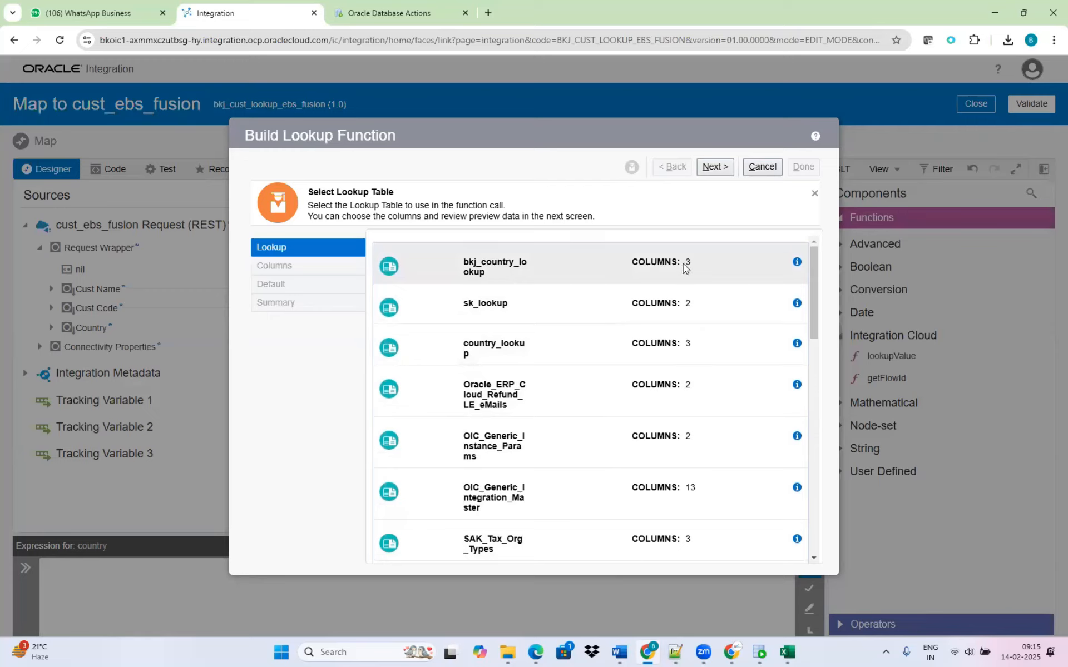
left_click(524, 268)
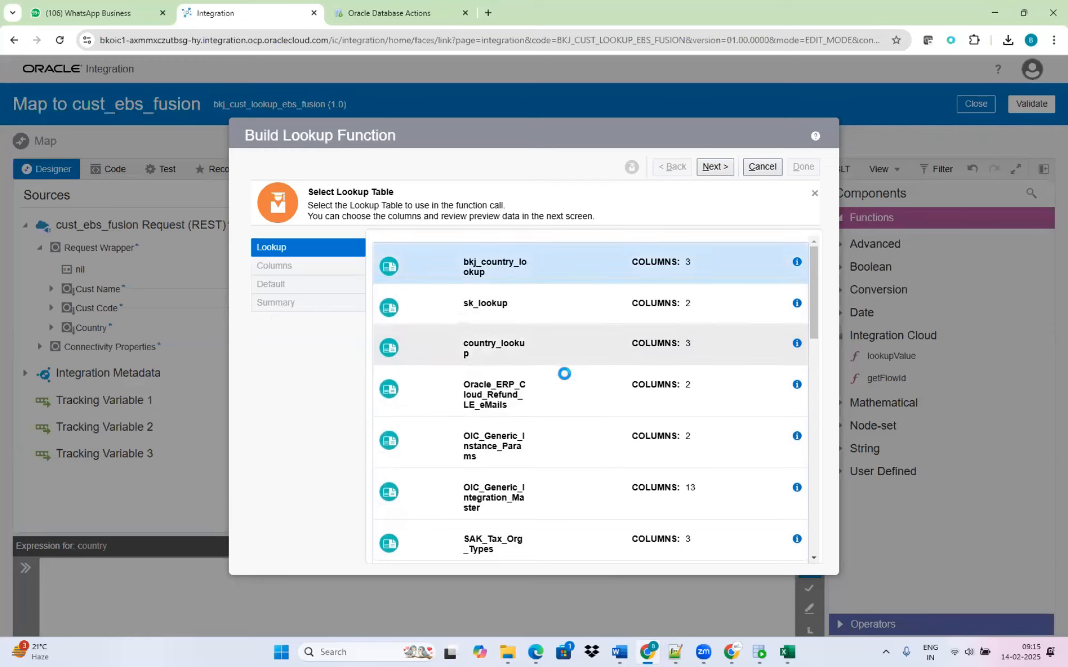
left_click(719, 168)
mouse_move(759, 652)
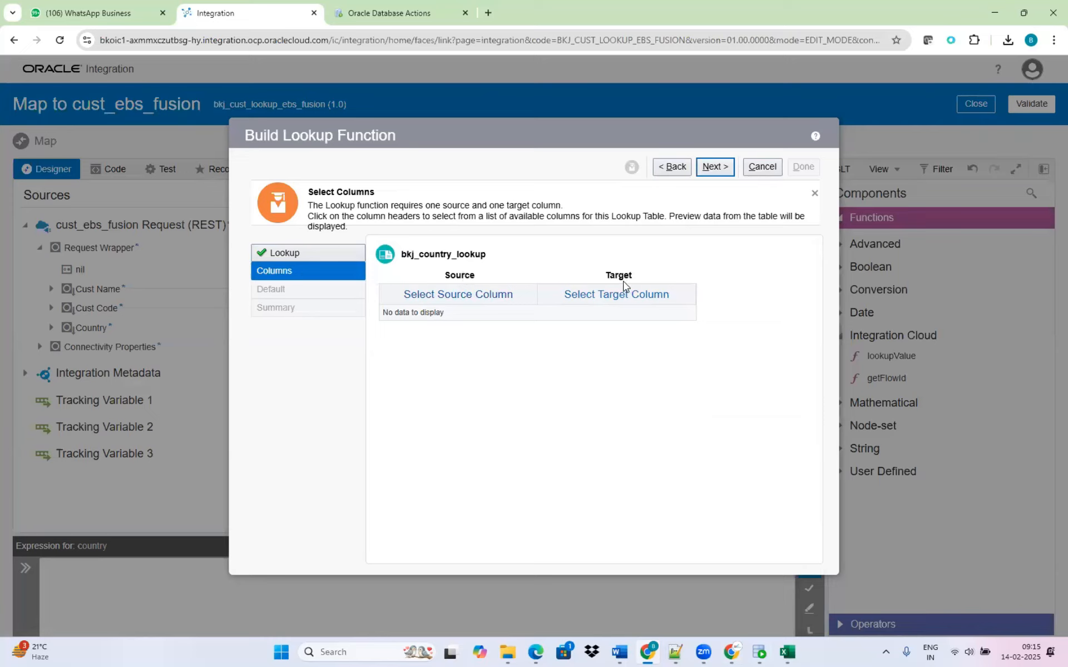
left_click(497, 299)
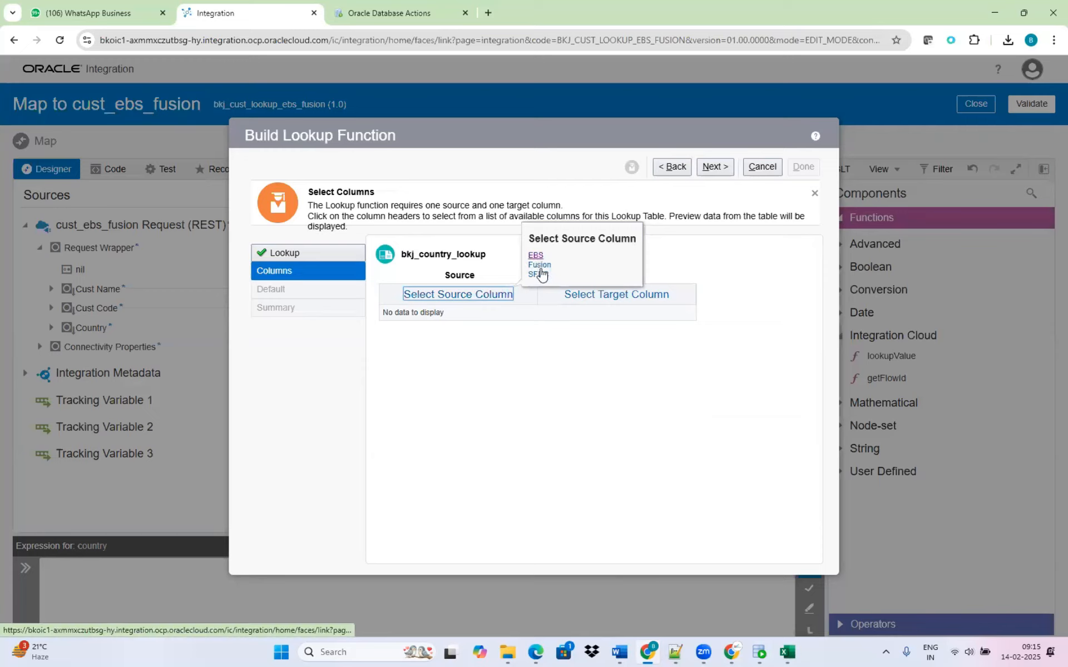
left_click(535, 256)
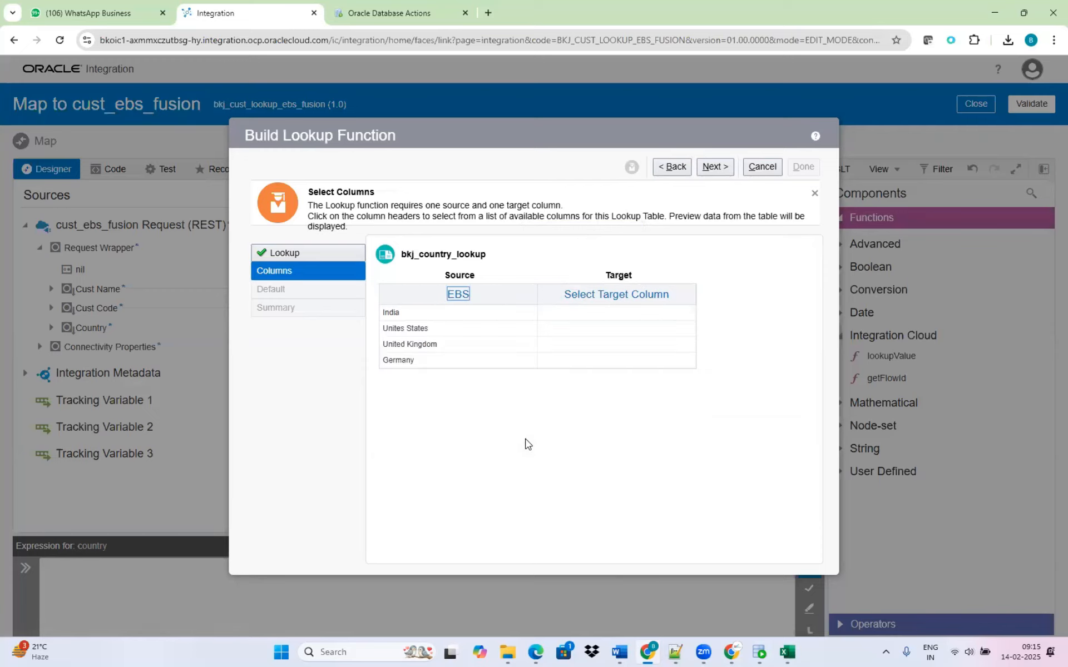
left_click(637, 294)
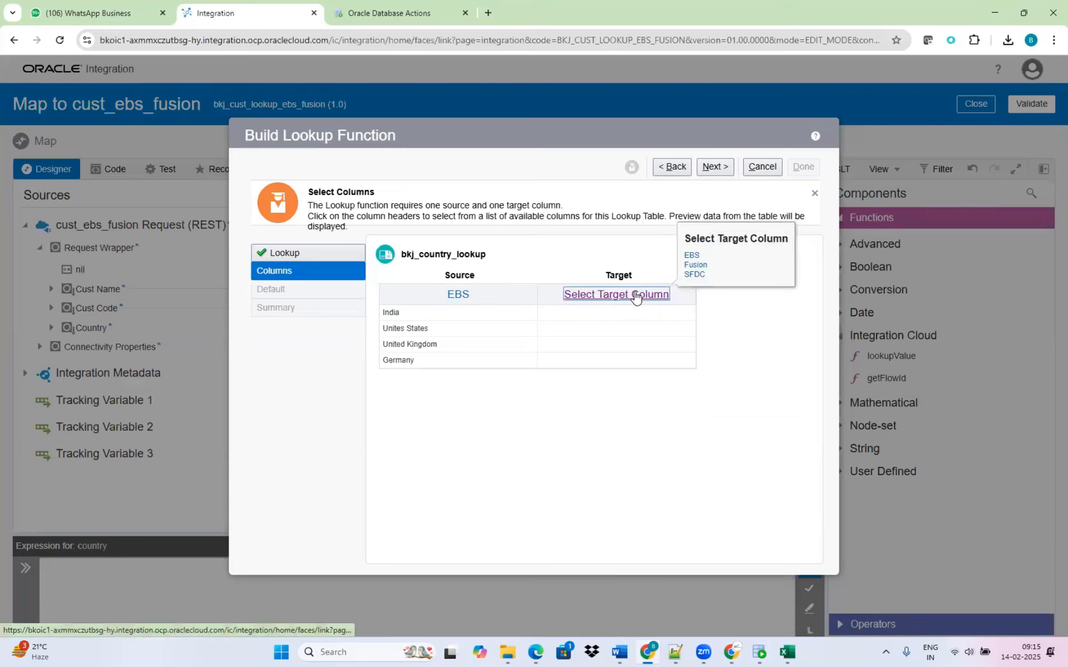
left_click(700, 266)
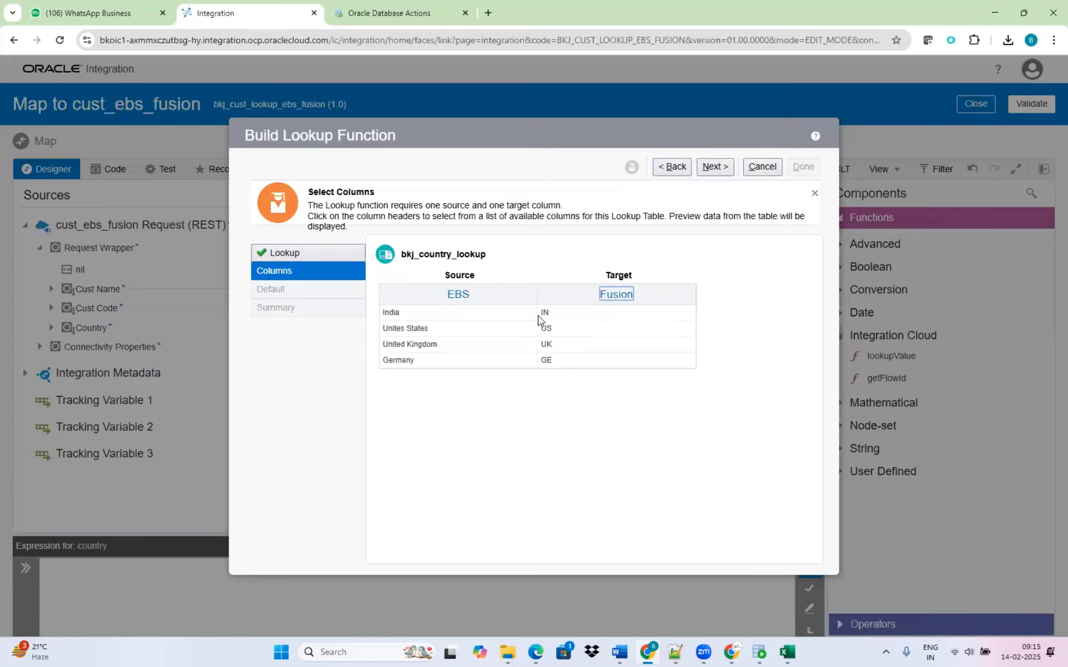
Set the lookup's default value to India and finish building the lookup function.
left_click(714, 166)
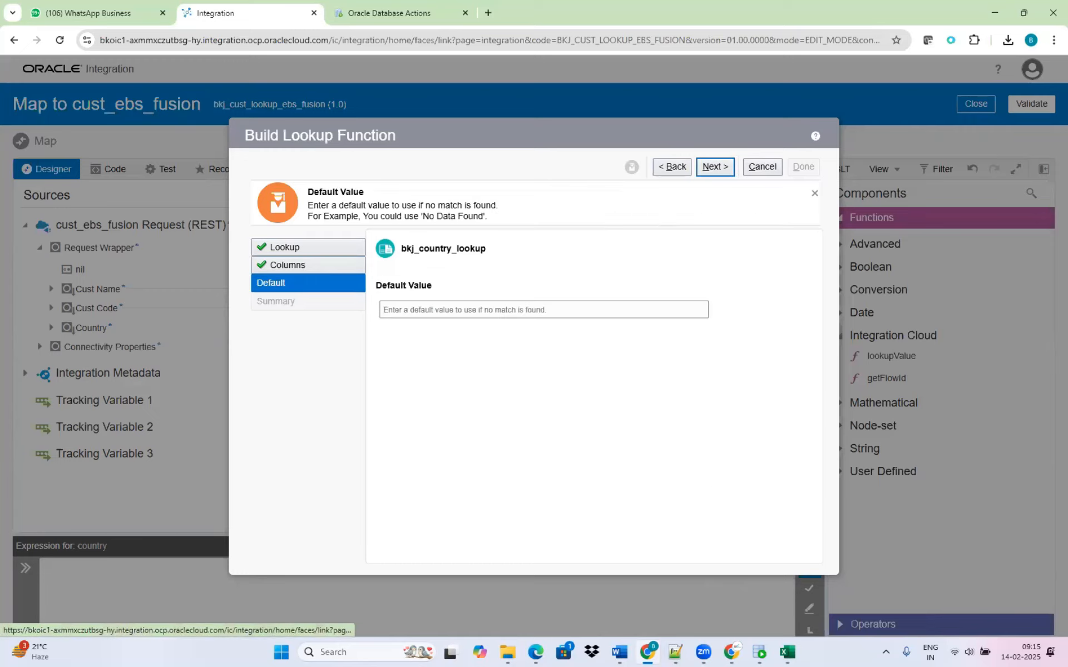
left_click(439, 307)
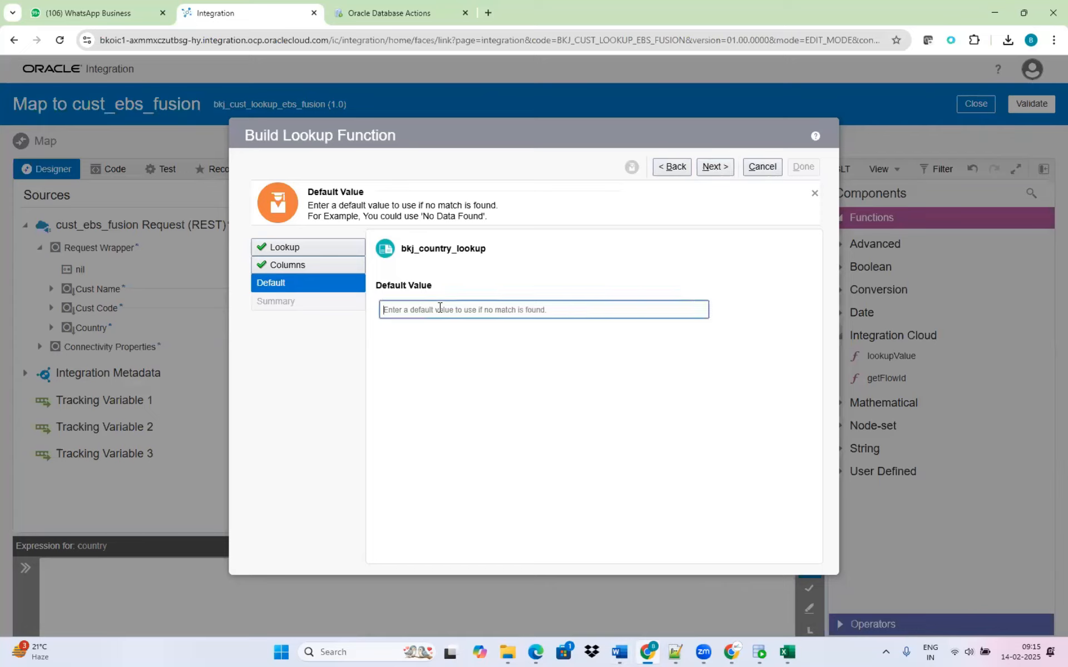
type("India")
left_click(715, 168)
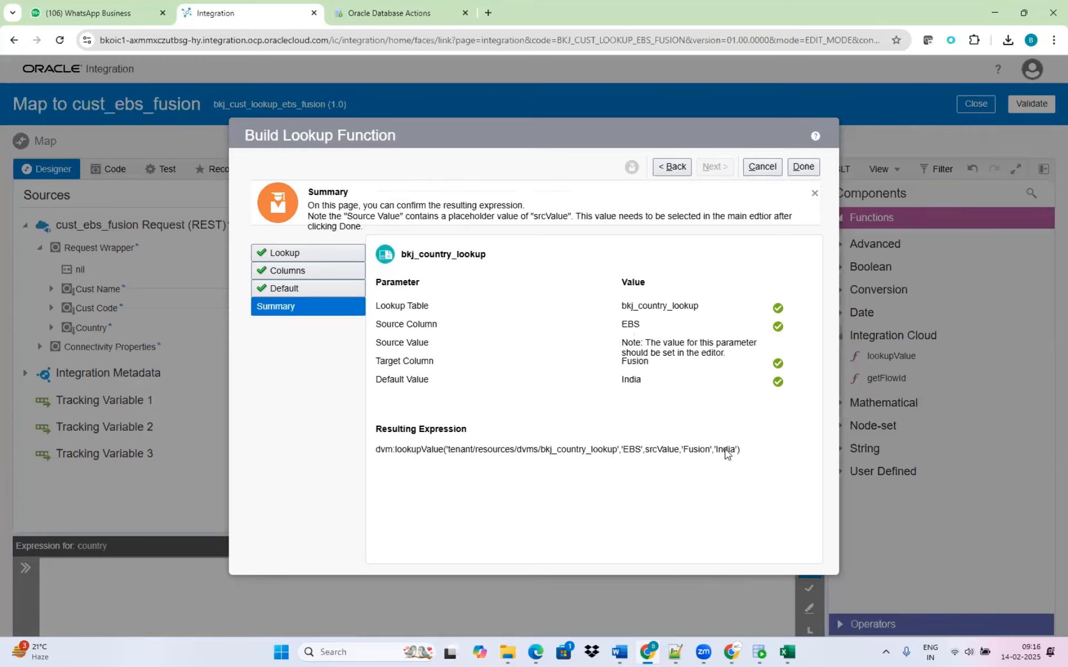
left_click(802, 166)
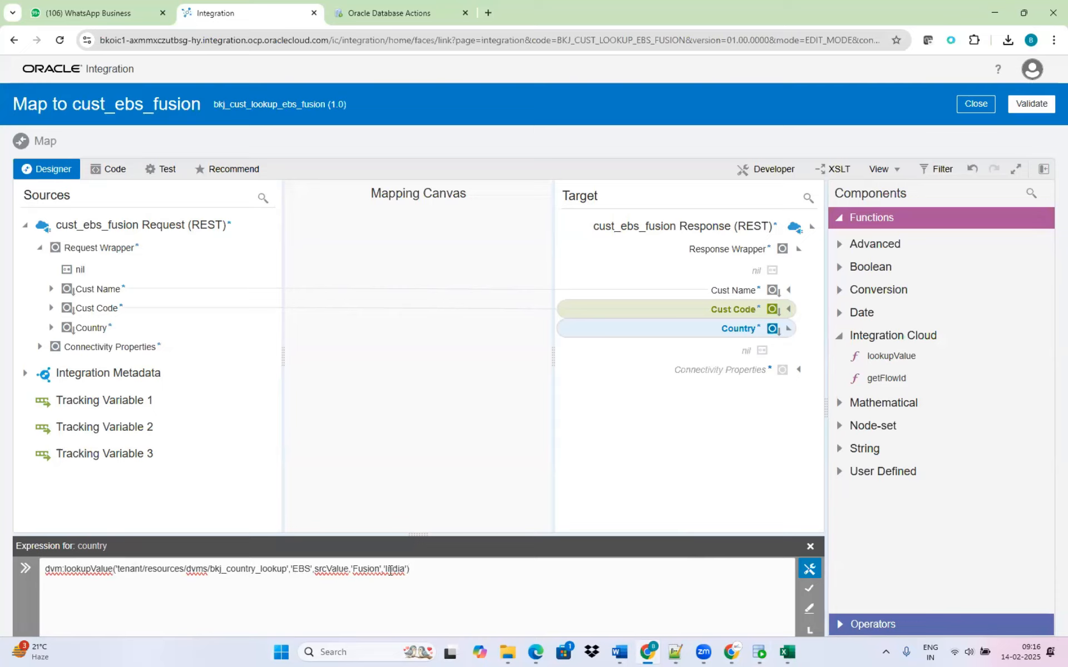
Replace srcValue in the lookupValue expression with the source Country field, save the expression, and close its editor.
double_click(332, 569)
key("BackSpace")
left_click_drag(92, 333, 311, 572)
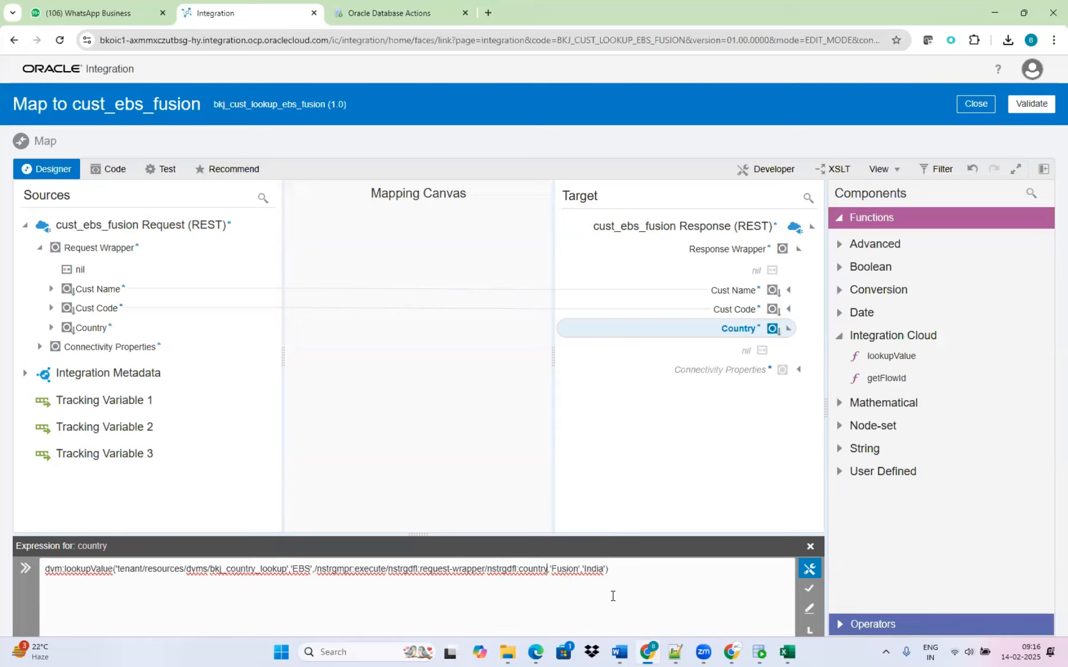
left_click(813, 588)
mouse_move(760, 652)
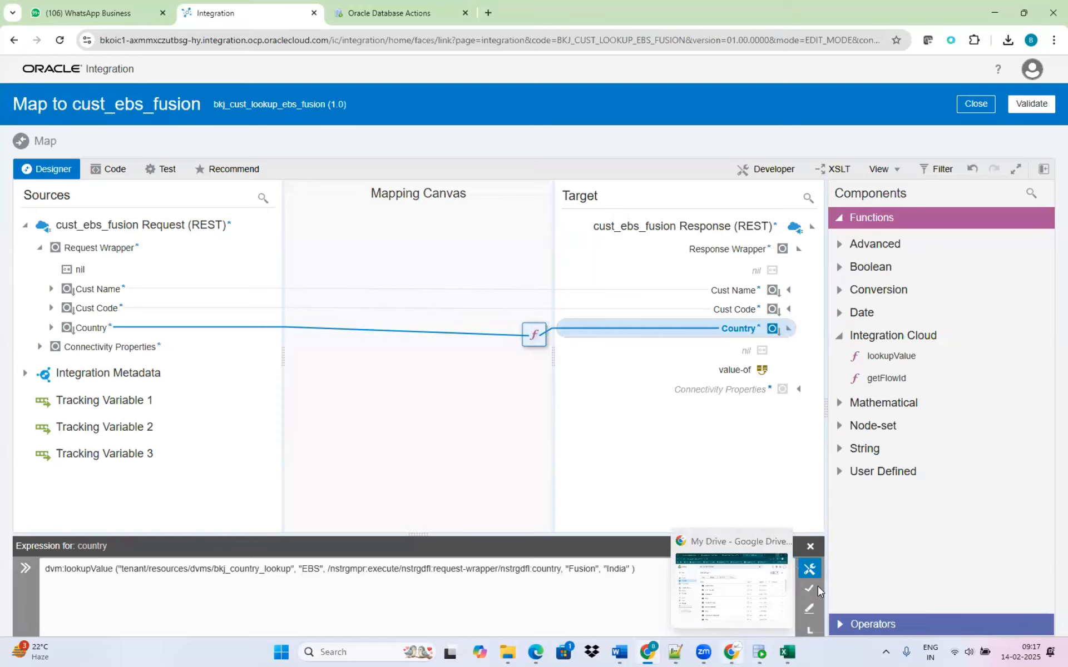
left_click(810, 548)
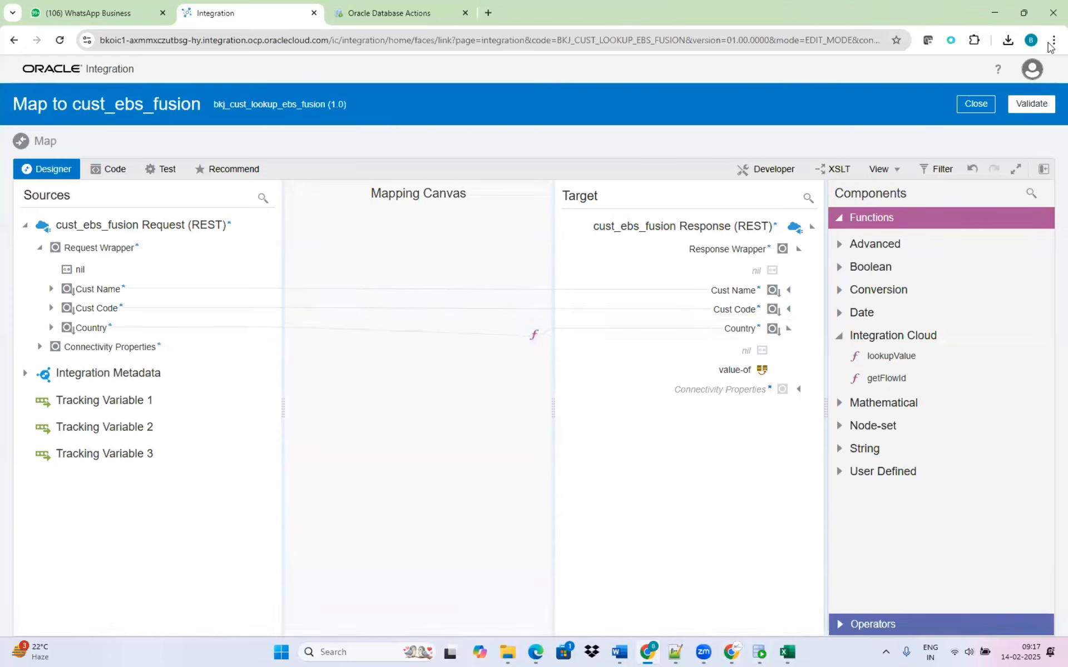
Hide the mapper's components, validate the map to cust_ebs_fusion, and return to the integration canvas.
left_click(1043, 168)
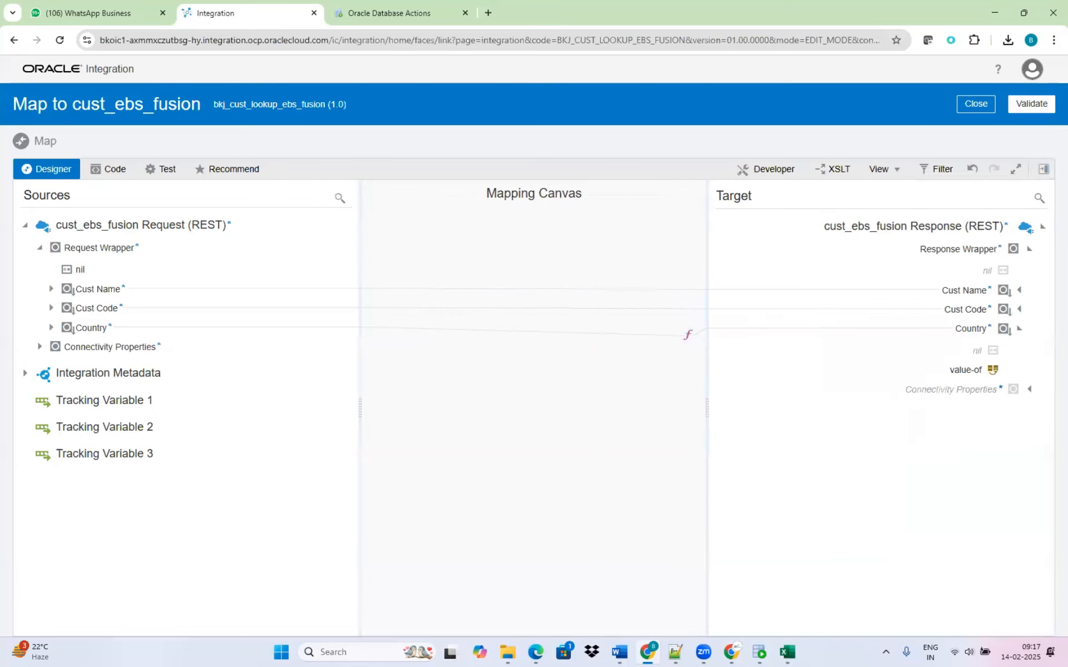
left_click(1043, 168)
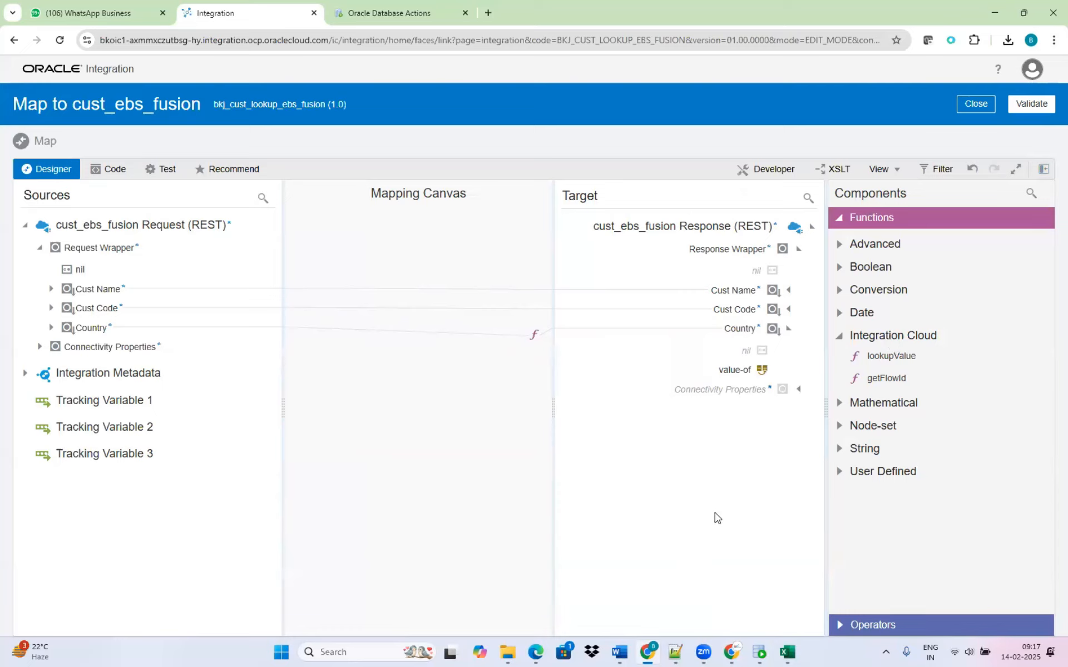
left_click(1040, 172)
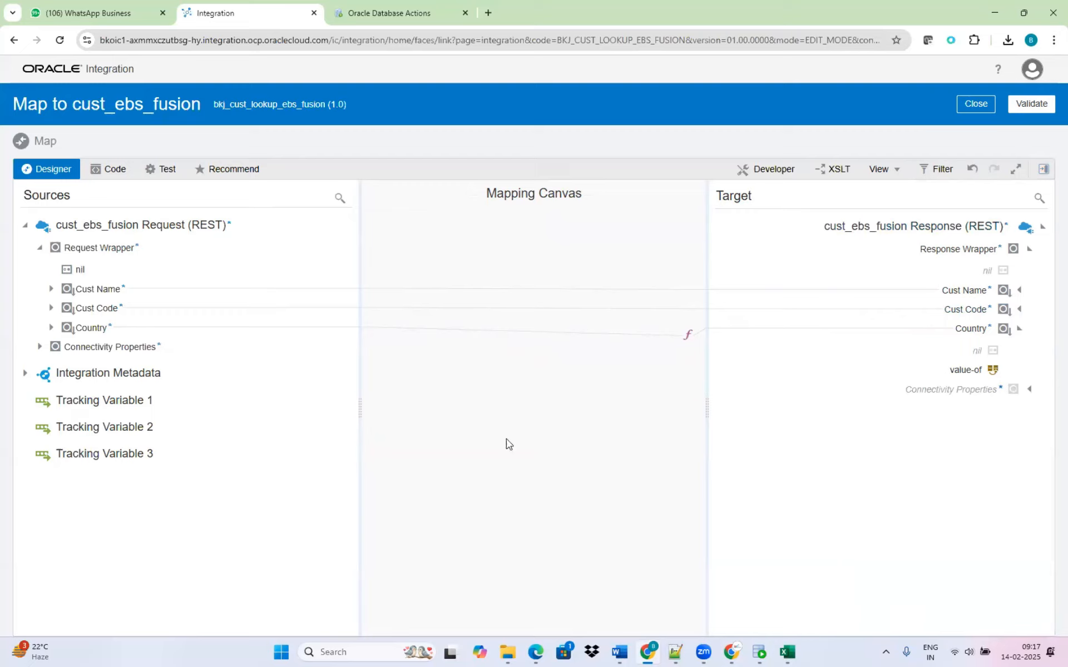
left_click(1029, 107)
left_click(976, 129)
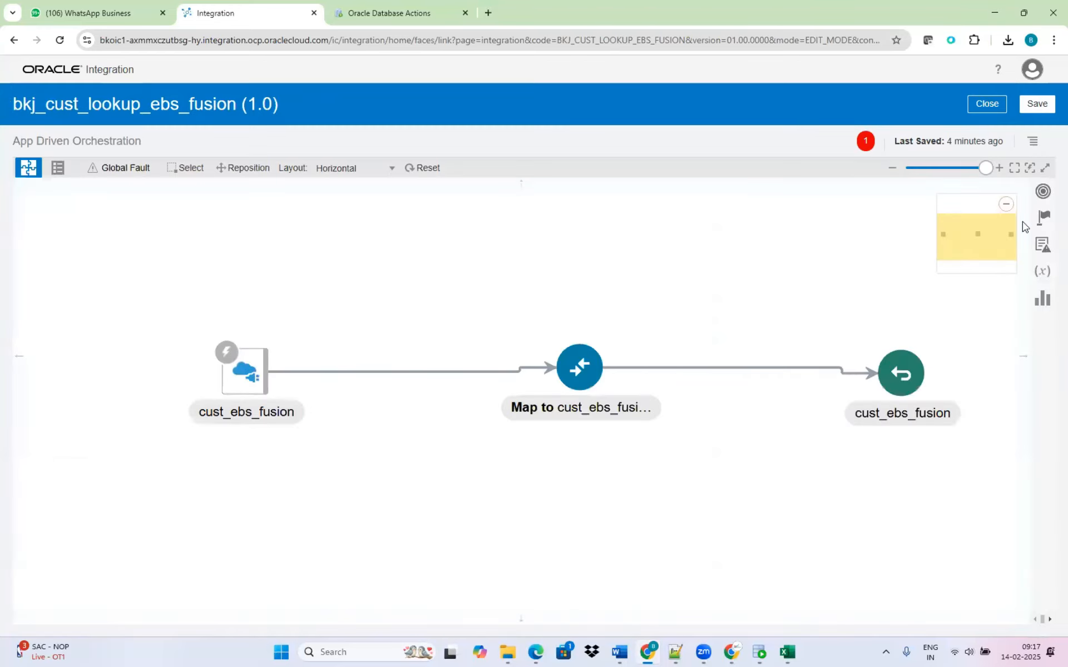
Assign cust_name as the primary business identifier for tracking, and save and close the integration.
left_click(1032, 143)
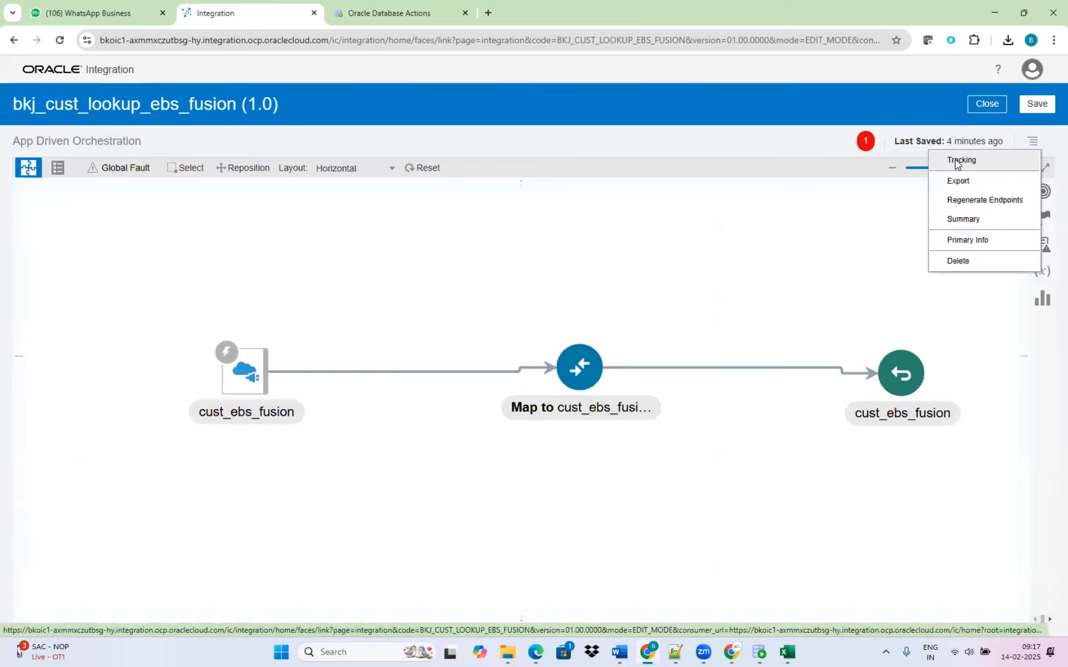
left_click(957, 162)
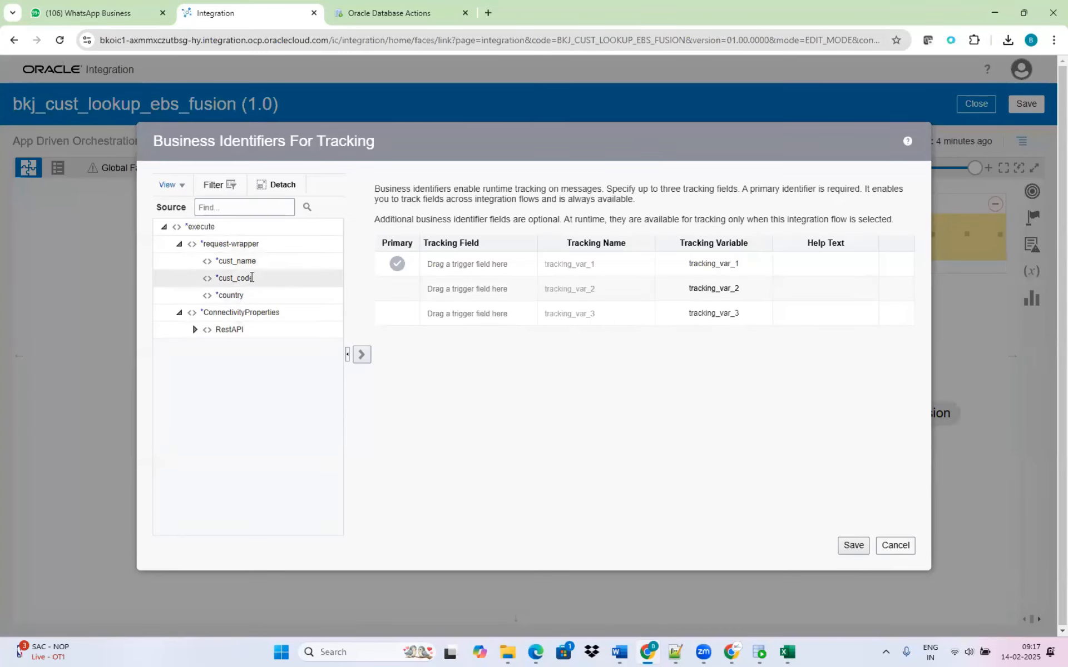
left_click_drag(252, 260, 440, 265)
left_click(853, 545)
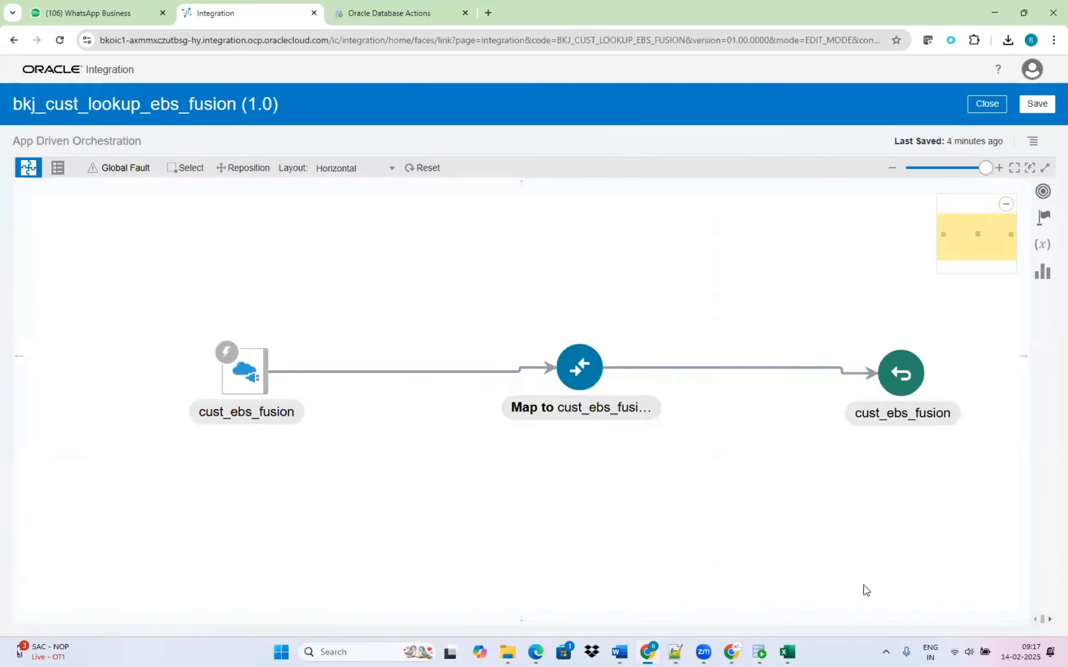
left_click(1036, 103)
left_click(982, 132)
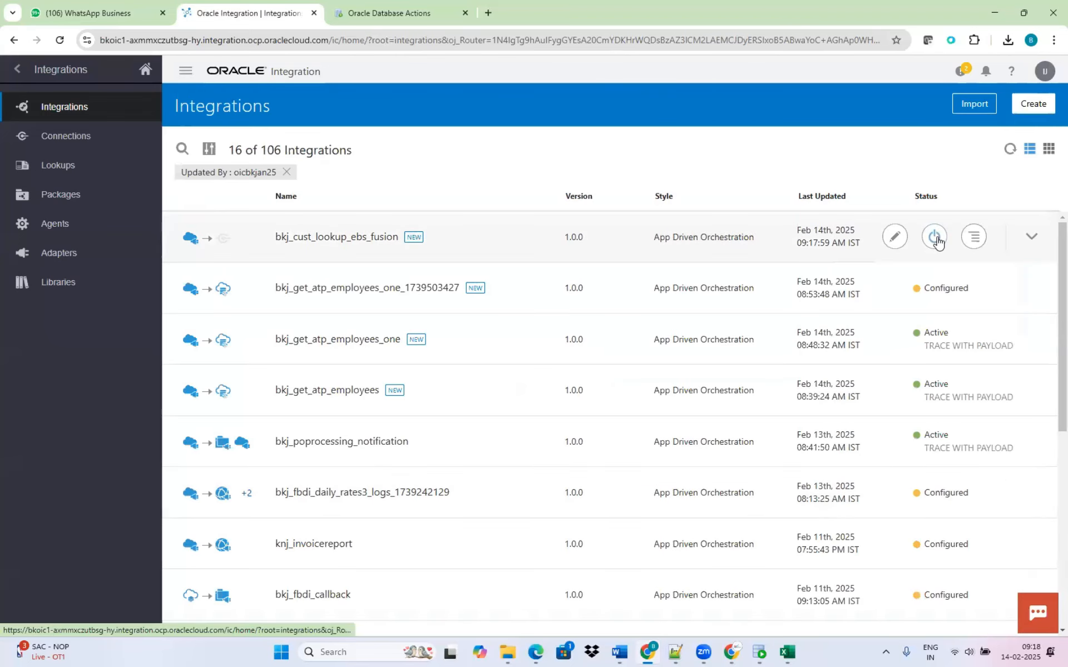
Activate the bkj_cust_lookup_ebs_fusion integration with tracing and payload included, and refresh its status.
left_click(937, 240)
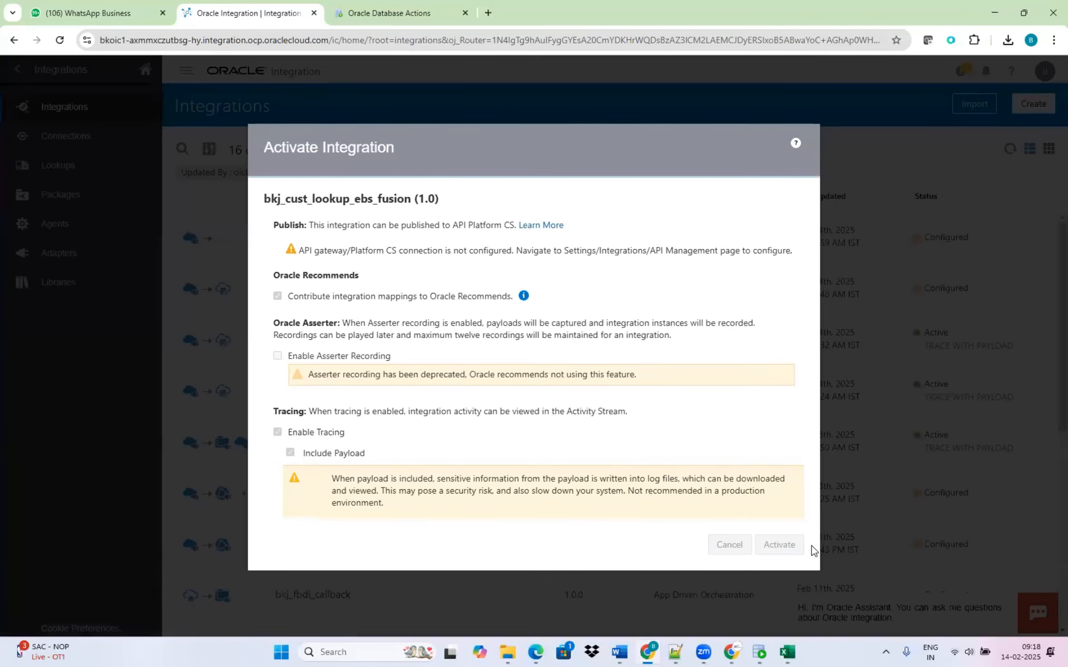
left_click(779, 544)
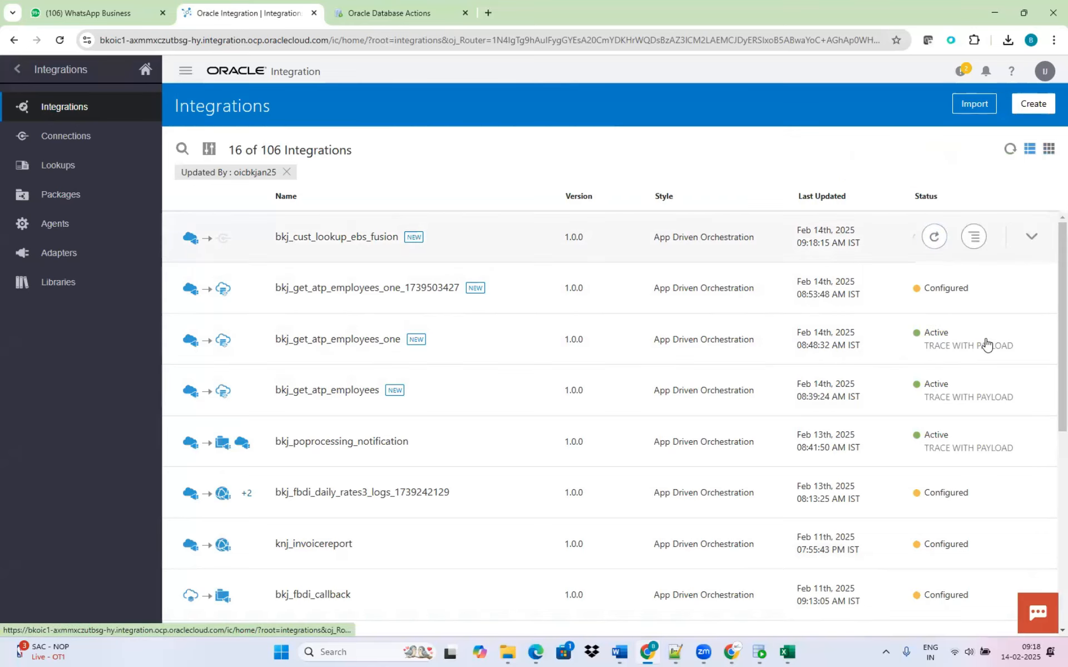
left_click(941, 240)
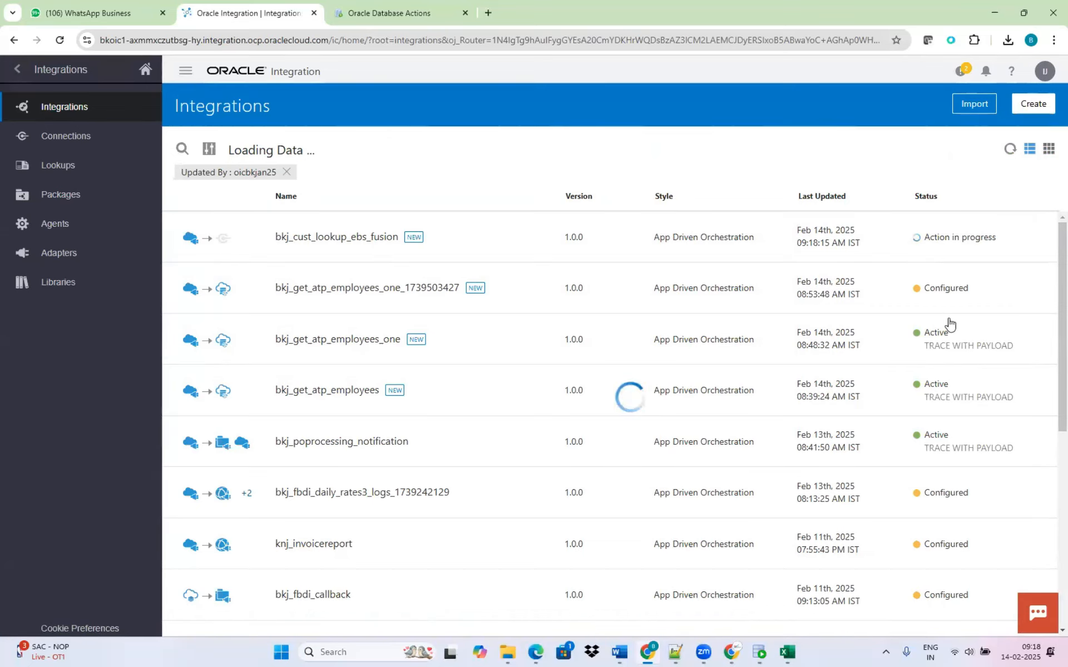
Test the bkj_cust_lookup_ebs_fusion integration with the request body of cust_code 100, country India and cust_name Tata.
mouse_move(893, 237)
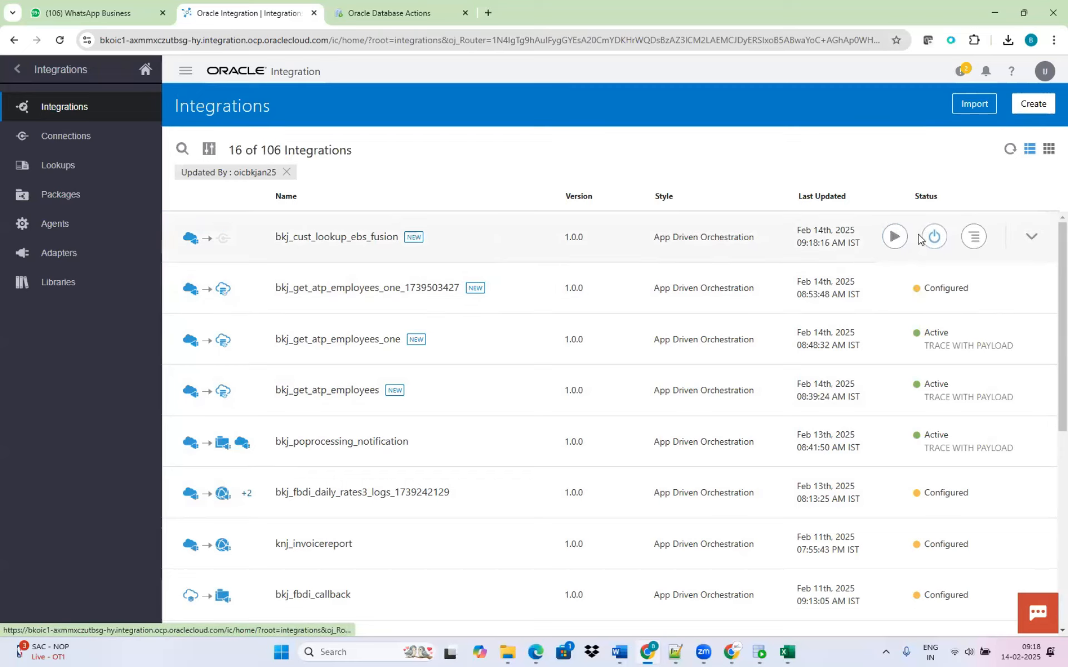
left_click(892, 237)
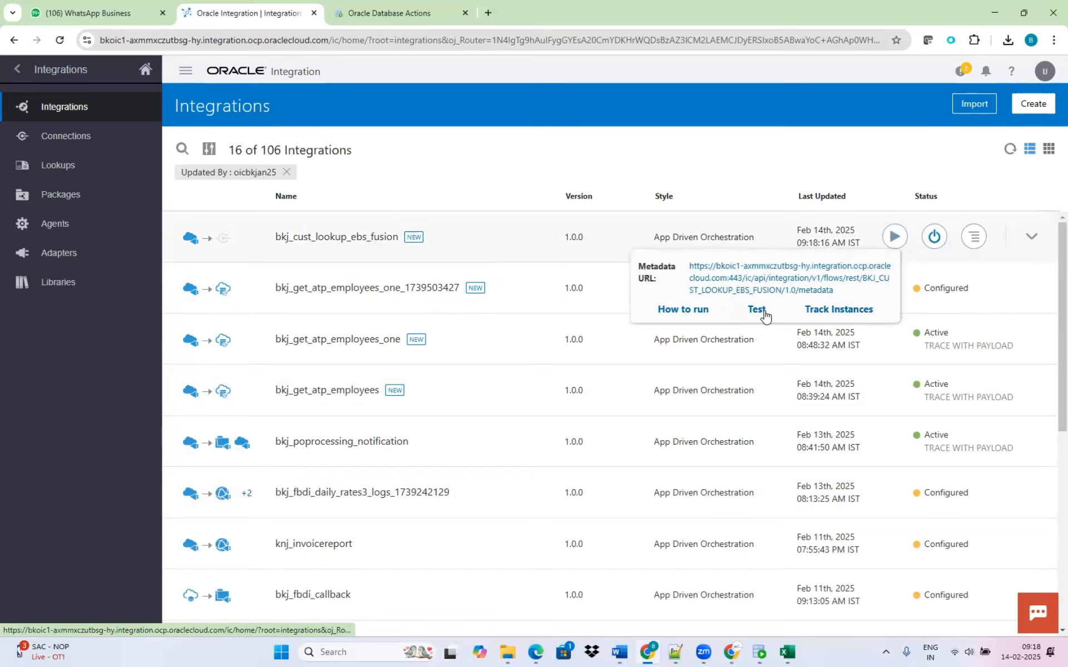
left_click(754, 309)
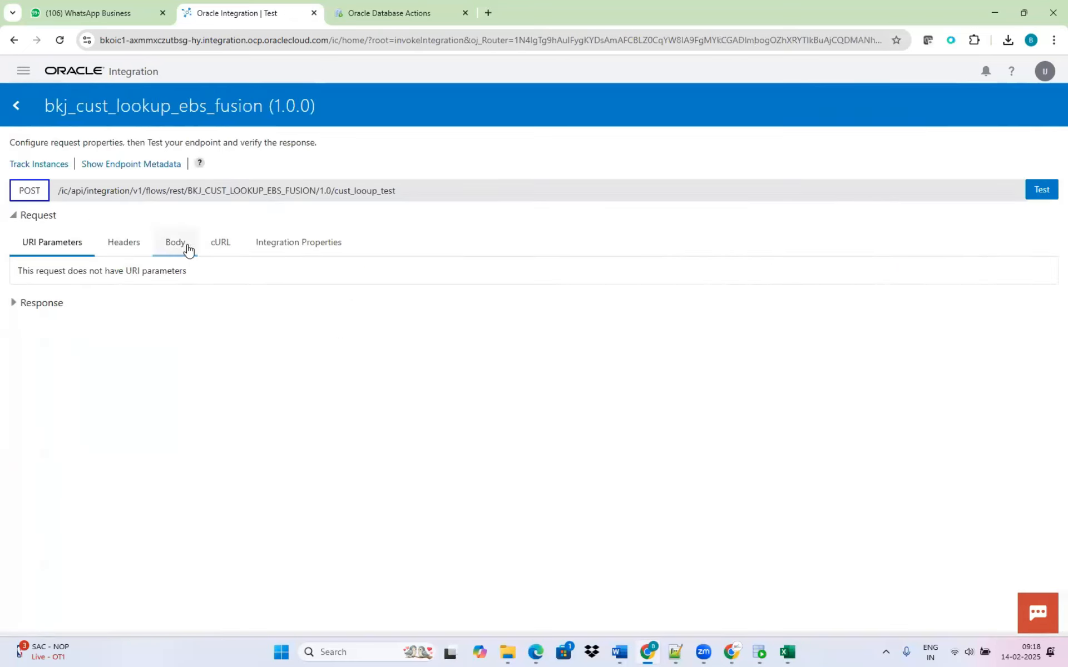
left_click(176, 243)
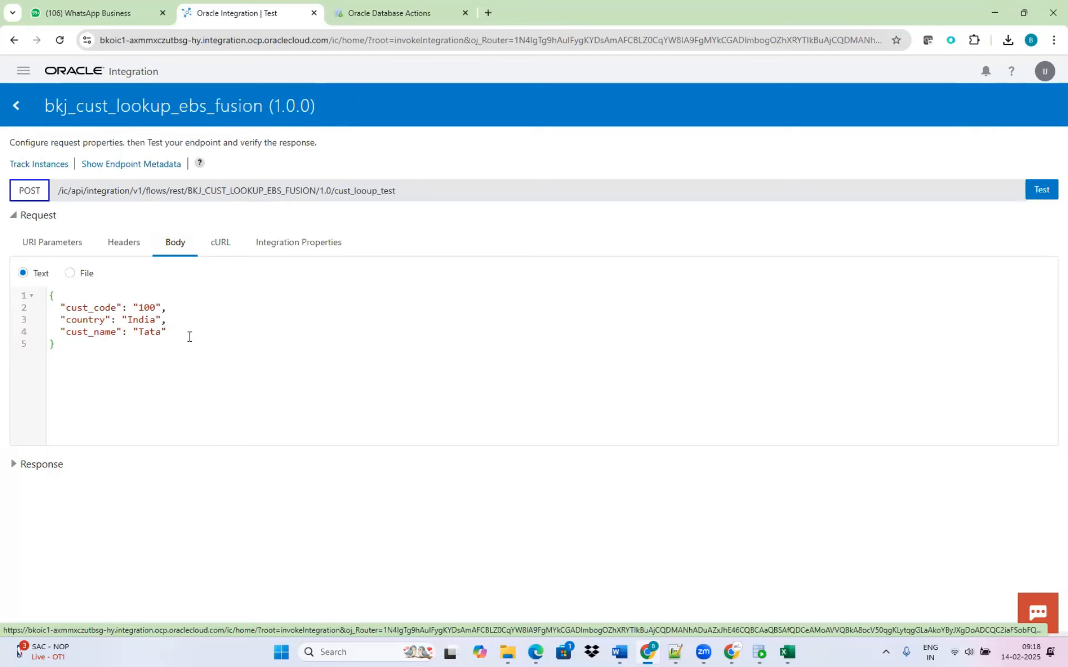
left_click(1041, 191)
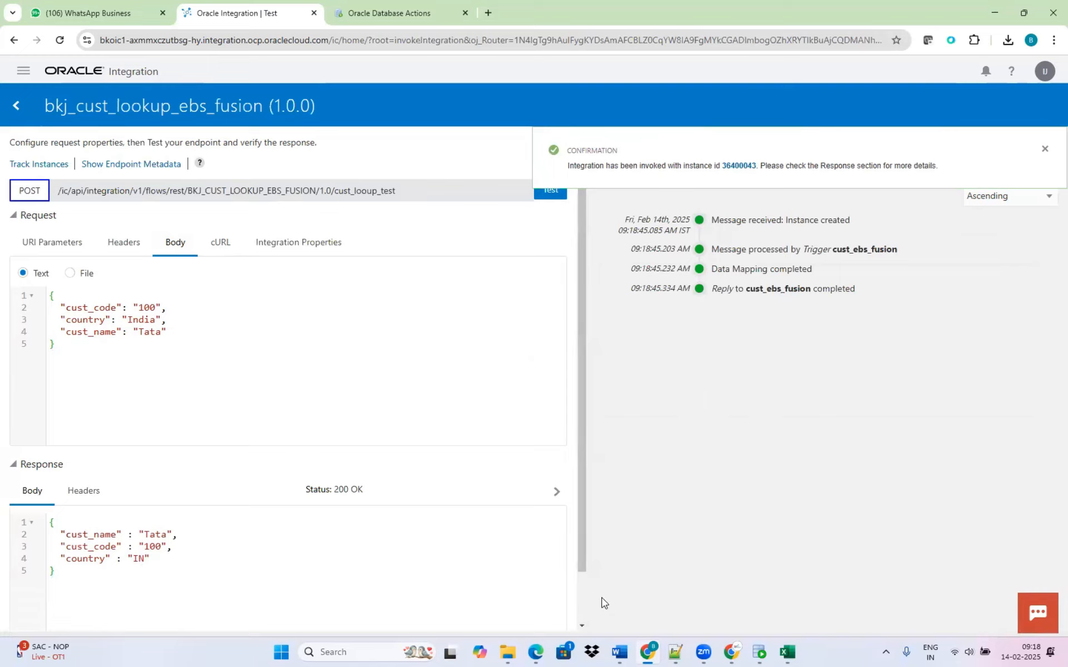
Replace the country value in the request body with United Kingdom, copied from the Lookups notes in Notepad++.
double_click(142, 320)
key("alt+Tab")
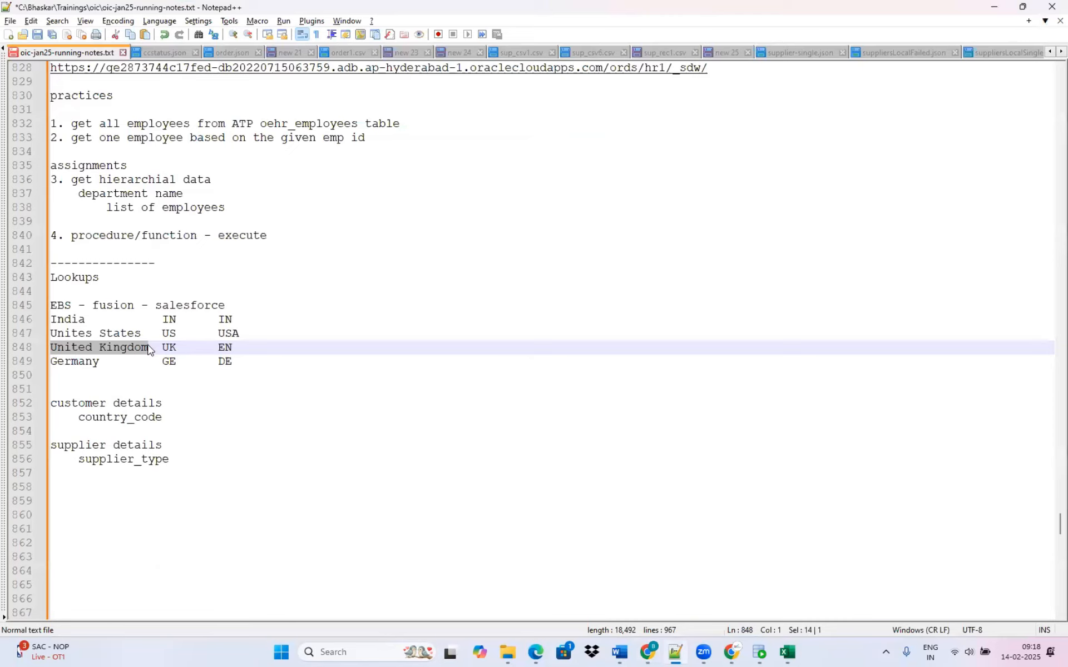
left_click_drag(152, 346, 40, 351)
key("ctrl+c")
key("alt+Tab")
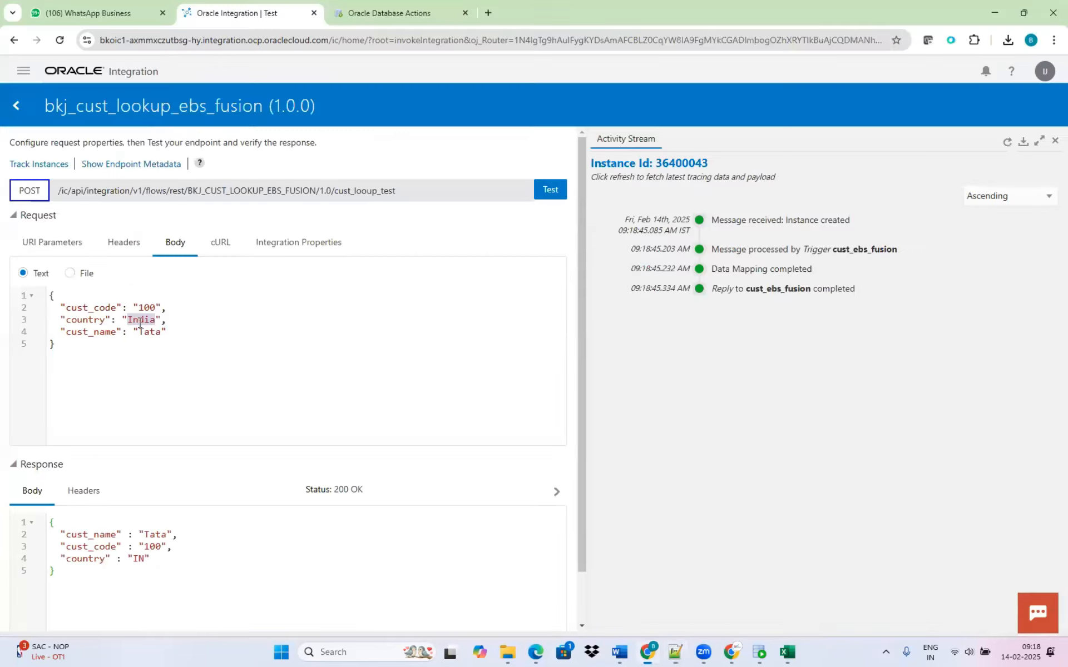
key("ctrl+v")
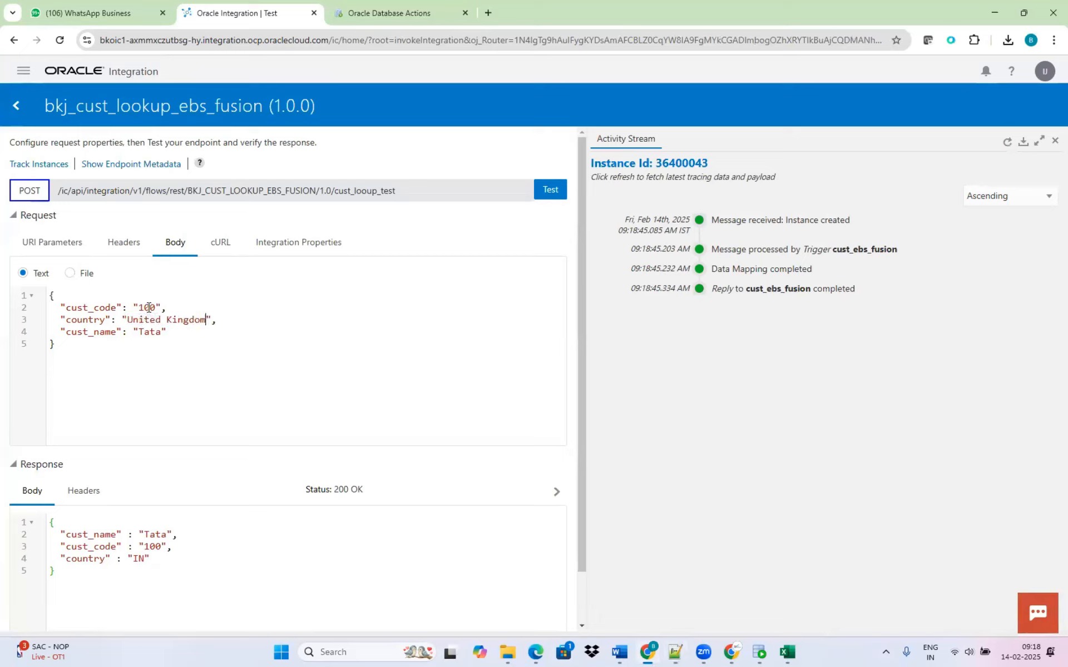
Set cust_code to 200 and cust_name to Infosys in the request body, run the test, and dismiss the confirmation.
double_click(149, 307)
type("200")
double_click(149, 331)
type("Infosys")
left_click(551, 189)
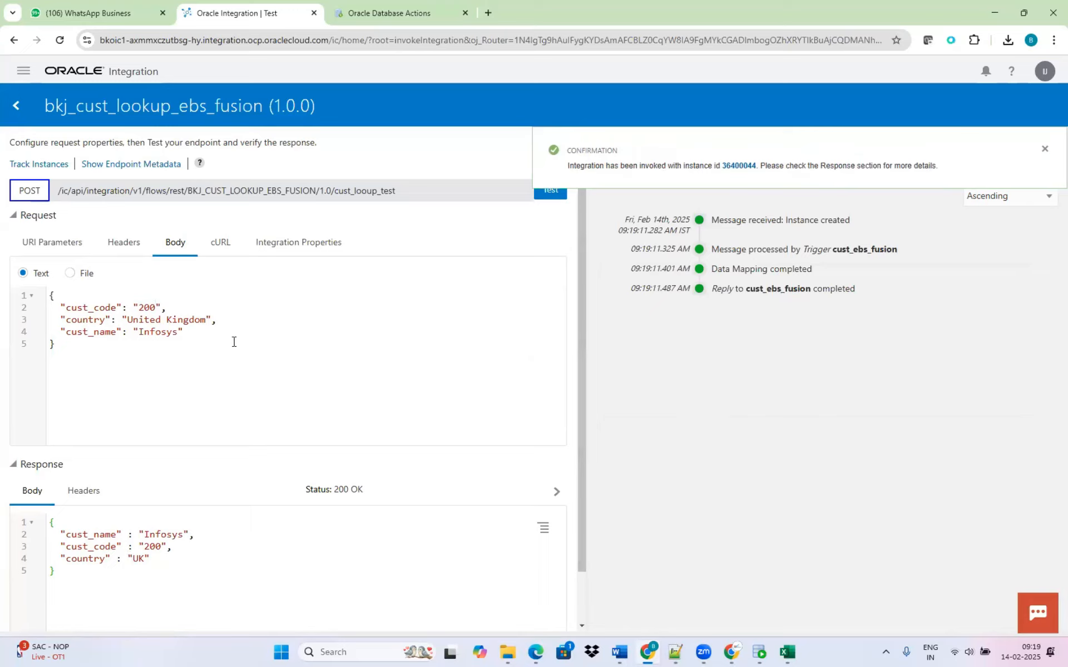
left_click(1043, 150)
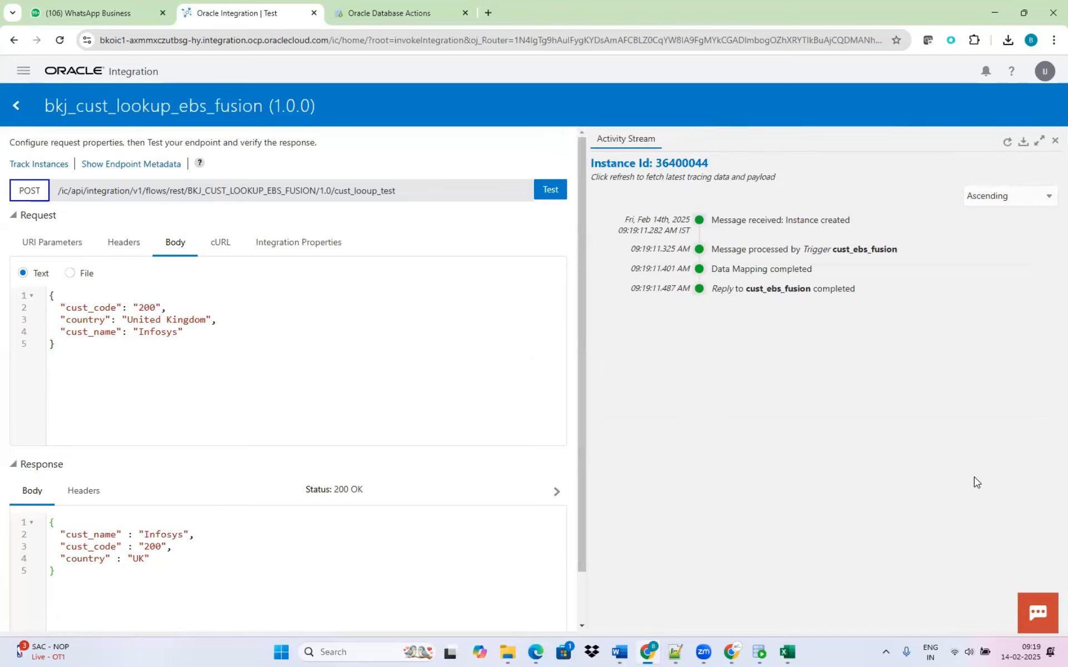
Leave the integration test page and open the list of lookups.
left_click(17, 105)
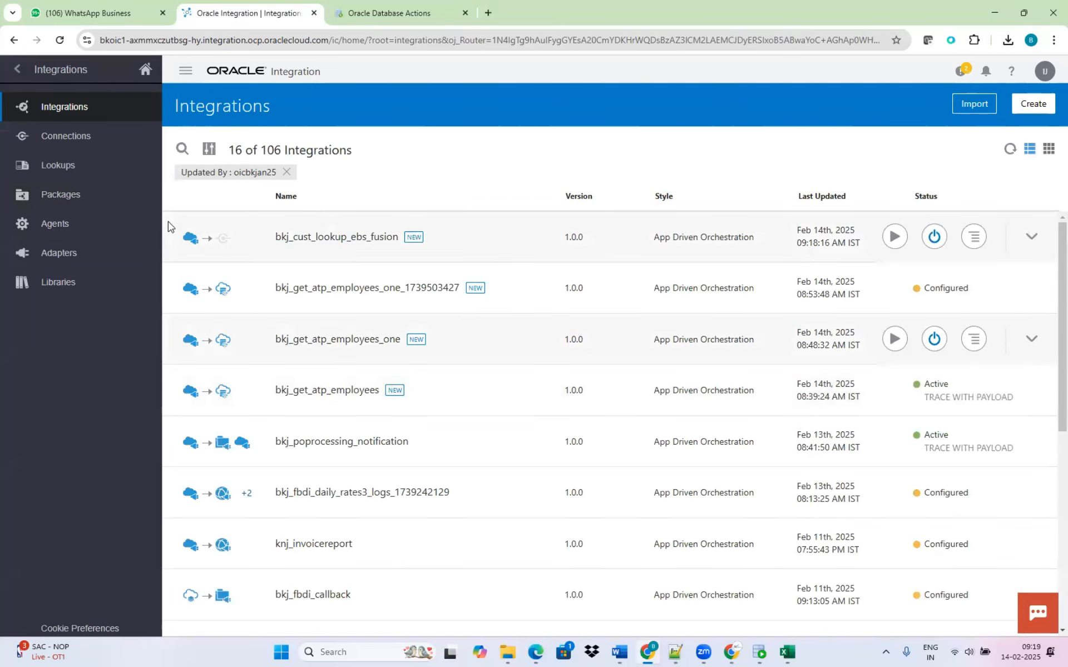
left_click(58, 166)
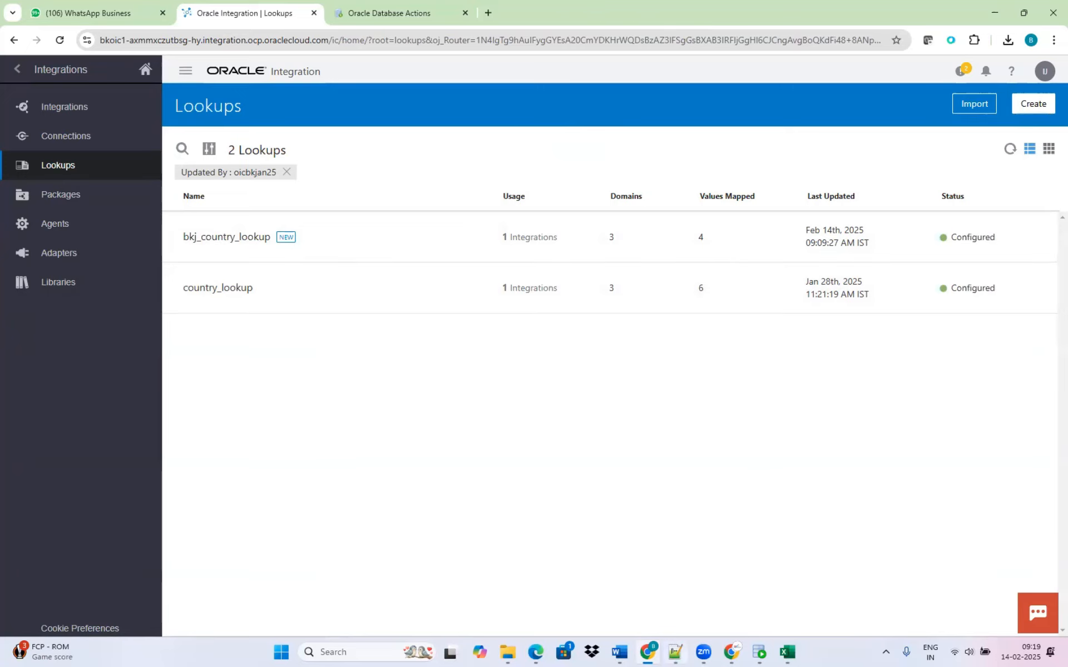
In the Notepad++ file oic-jan25-running-notes.txt, append "- done" to the Lookups and ATP entries of the topic list.
left_click(676, 652)
scroll(371, 407, "up", 17)
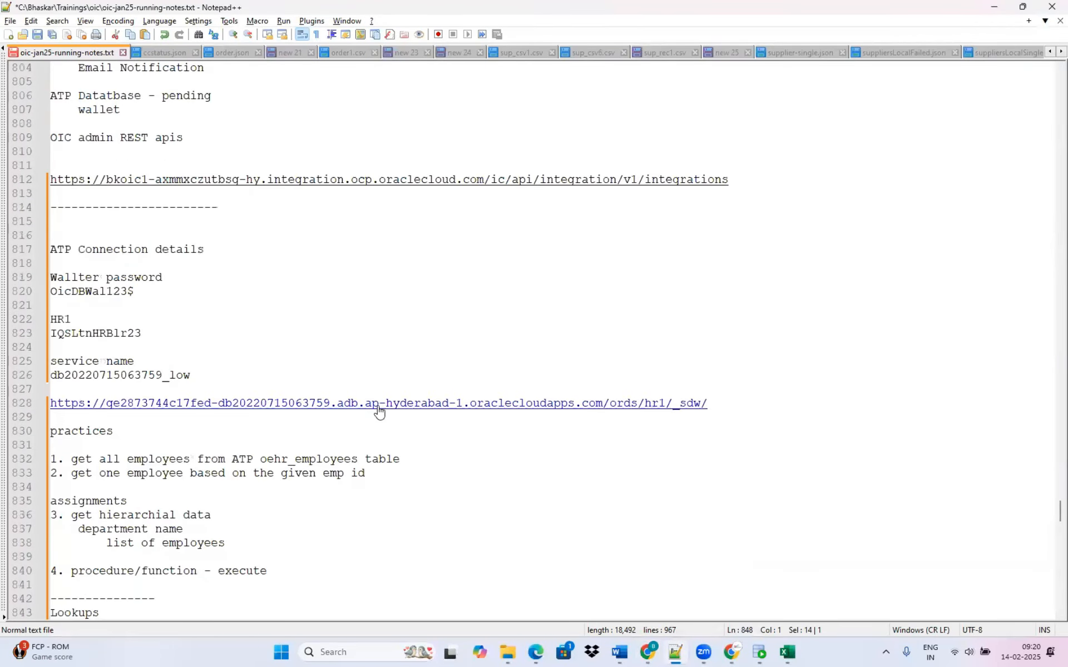
scroll(289, 358, "up", 5)
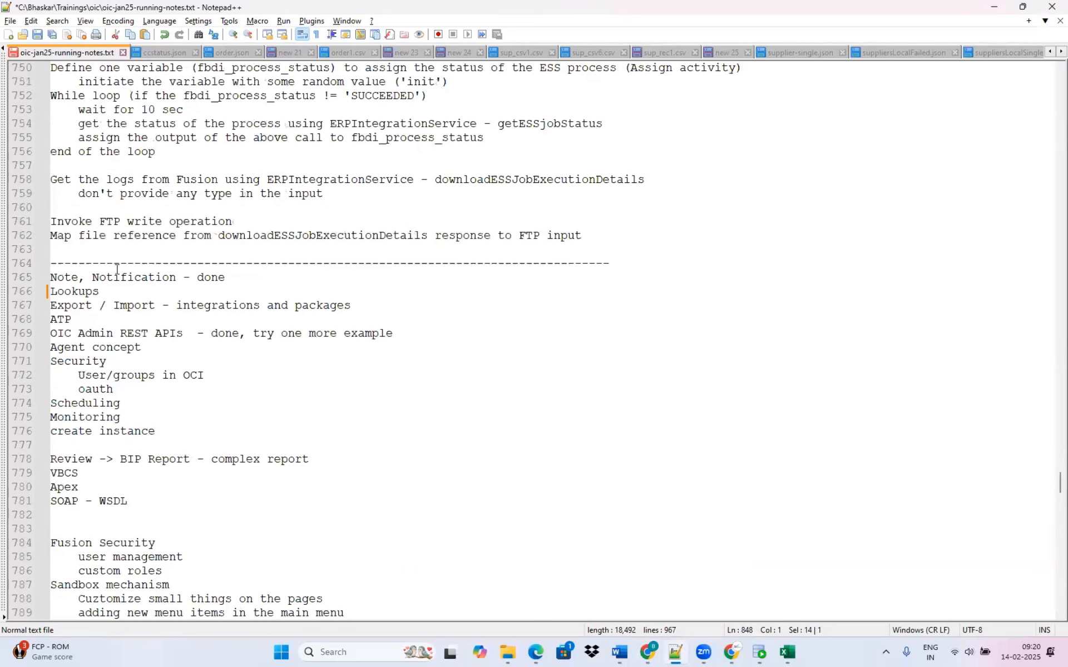
left_click(167, 292)
type("- ")
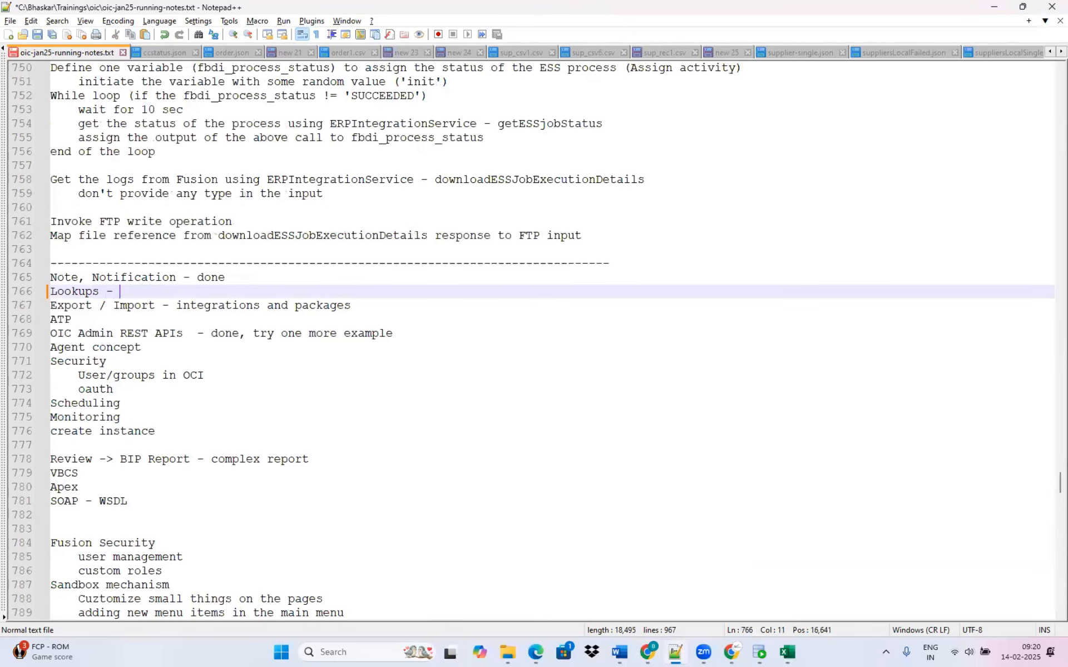
type("done")
left_click(138, 318)
type("- done")
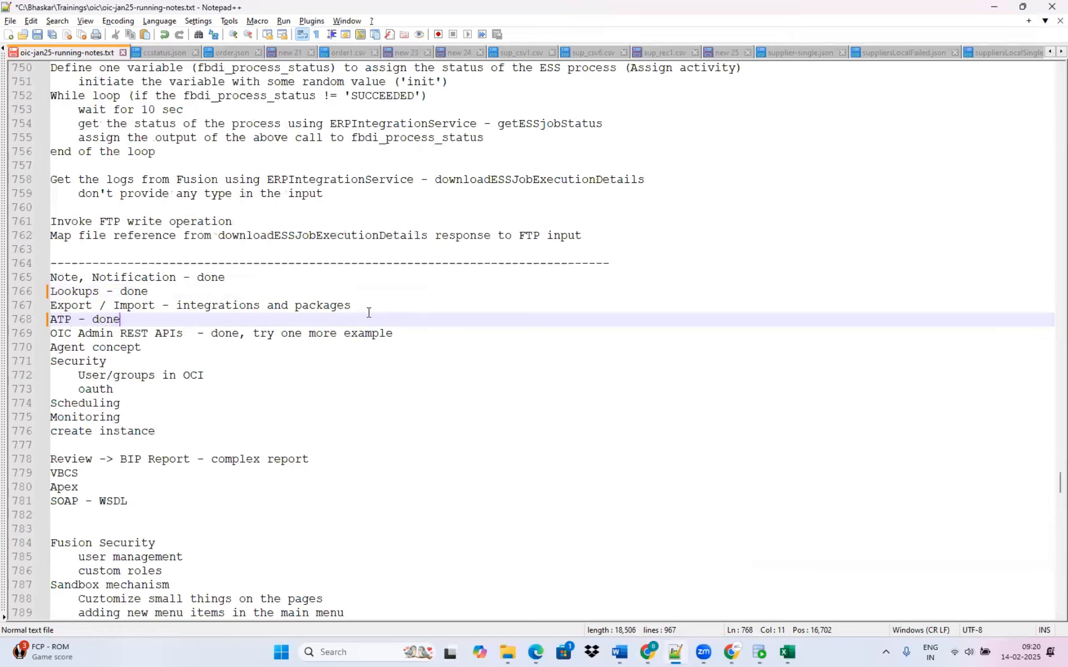
left_click_drag(351, 305, 6, 312)
left_click(129, 403)
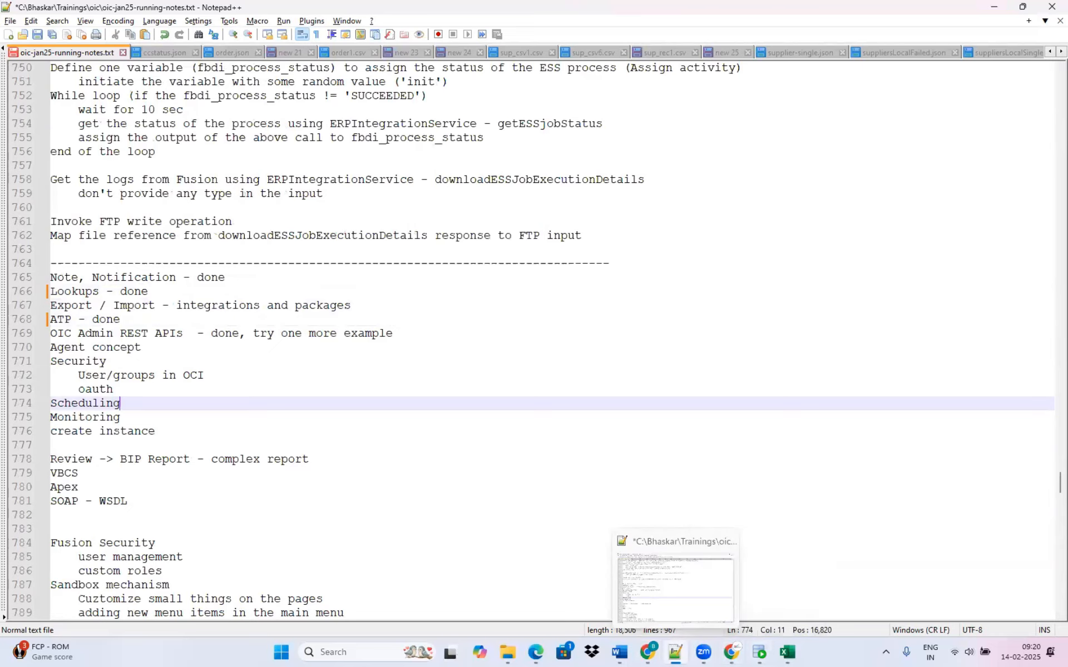
Switch back to Oracle Integration in Chrome and open the list of integrations.
left_click(647, 652)
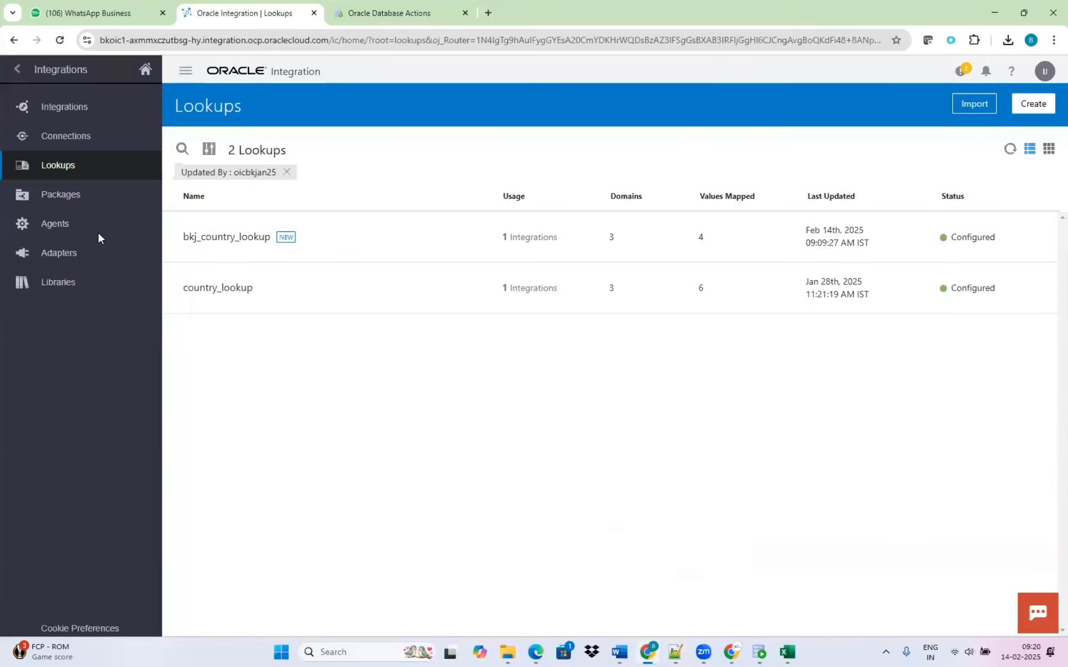
left_click(61, 107)
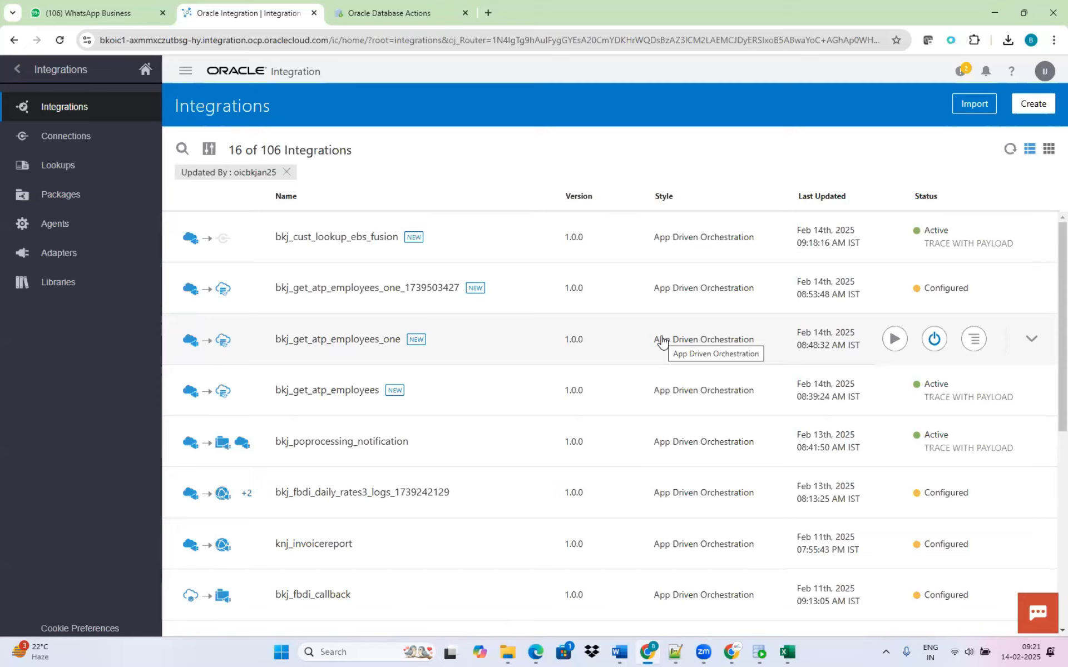
left_click(732, 651)
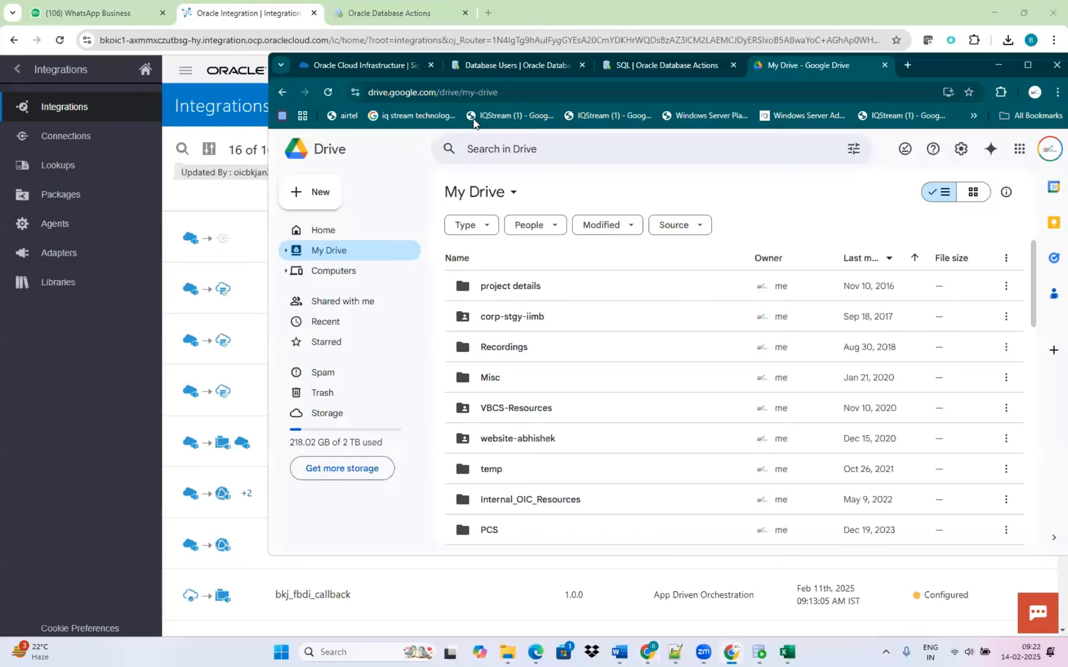
left_click(365, 66)
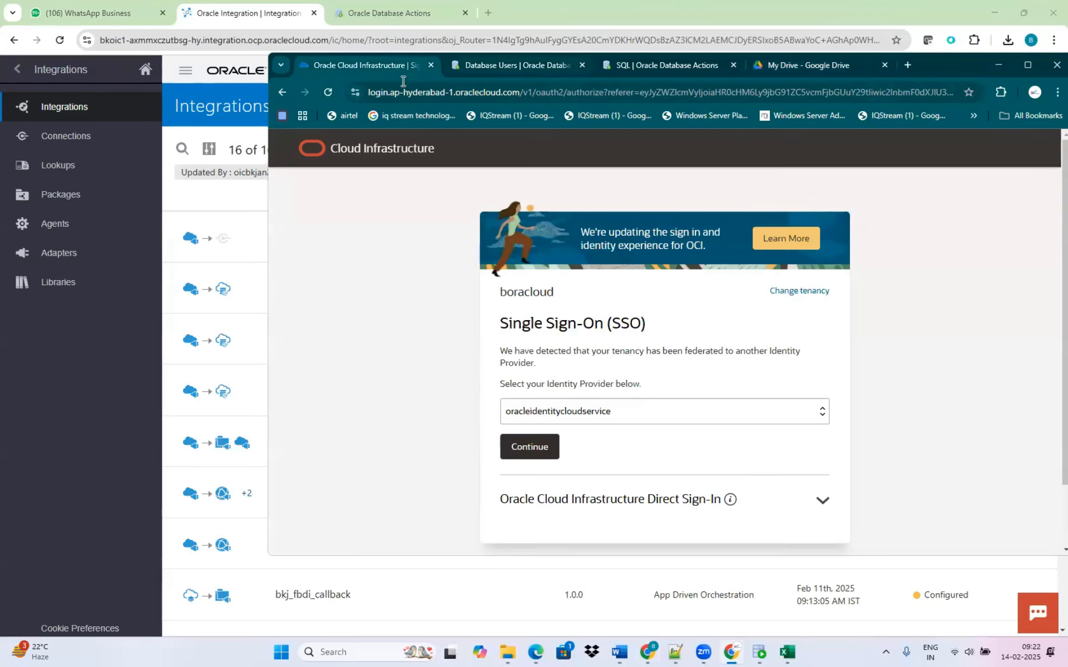
key("ctrl+Tab")
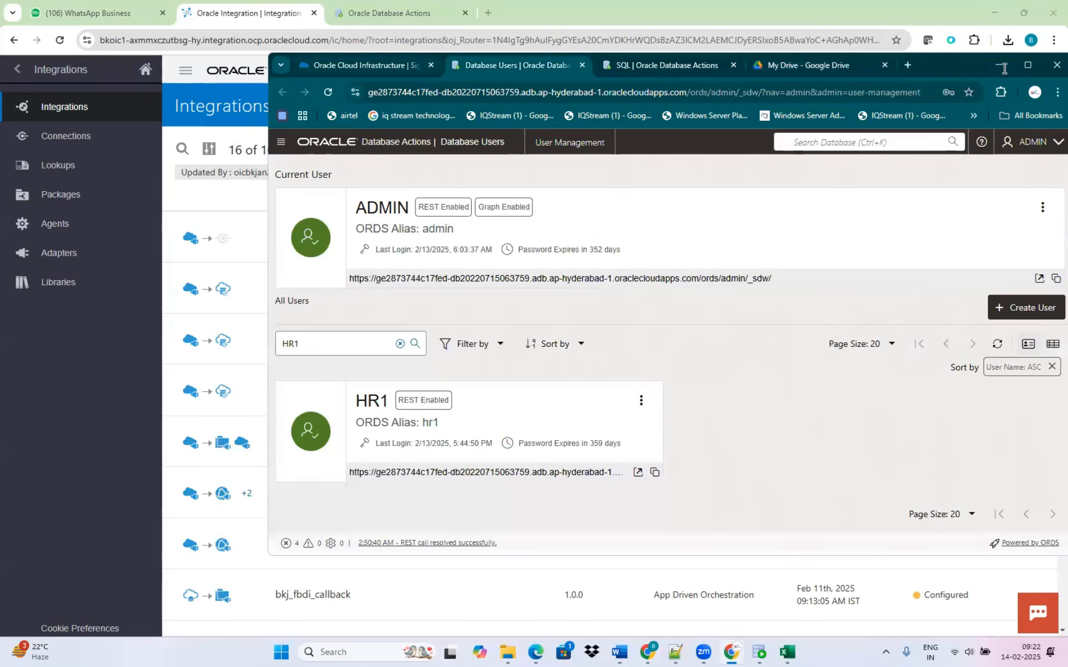
key("ctrl+shift+Tab")
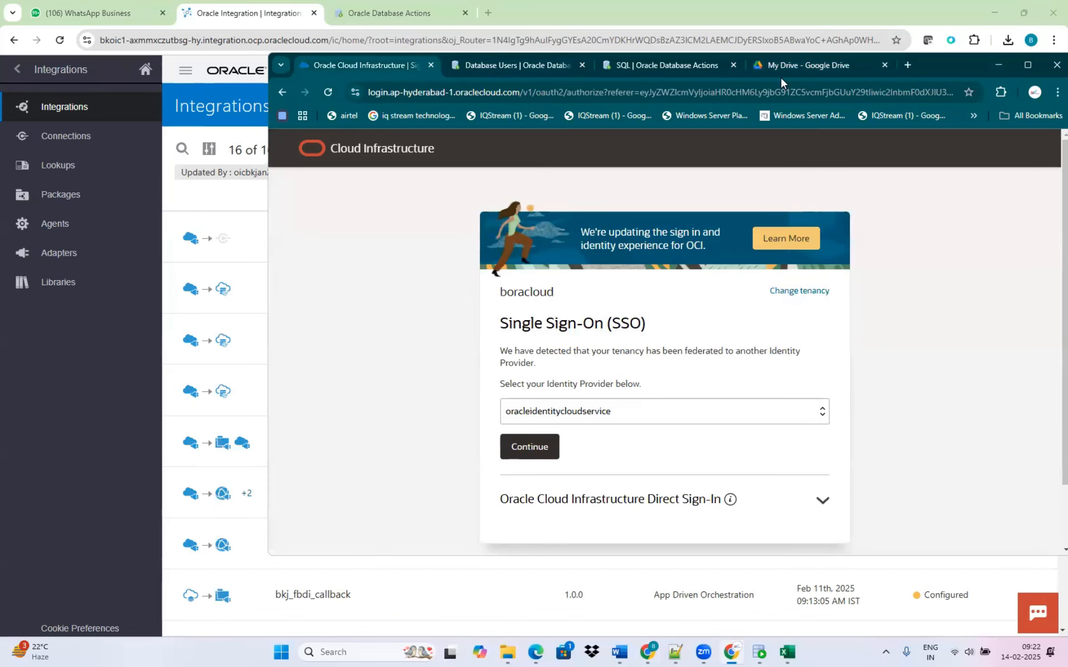
left_click_drag(941, 71, 780, 78)
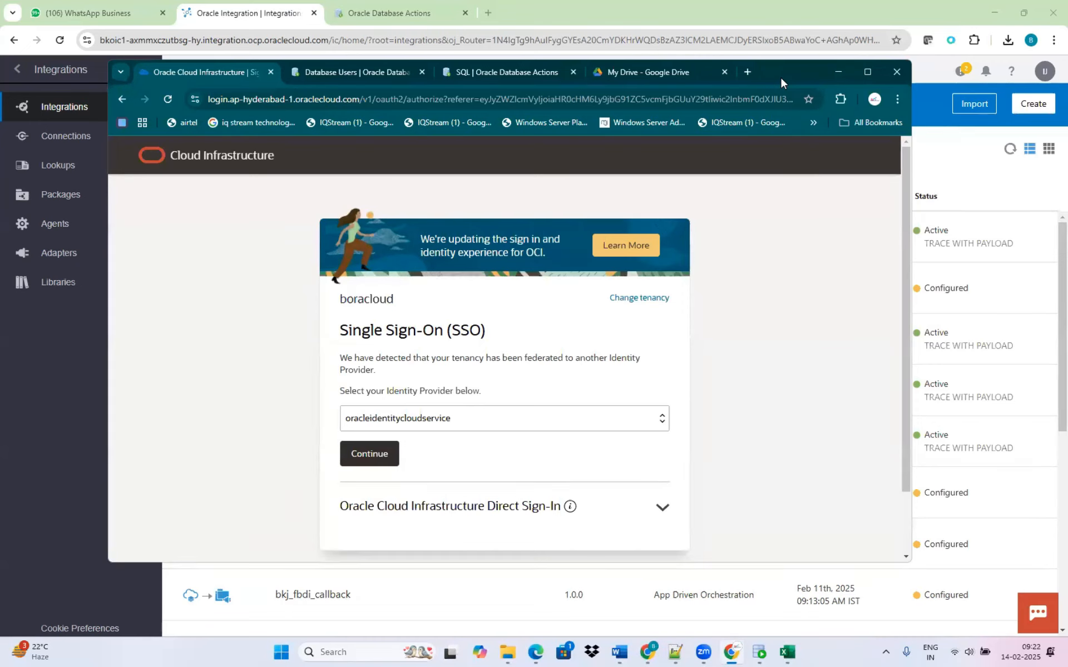
left_click(838, 71)
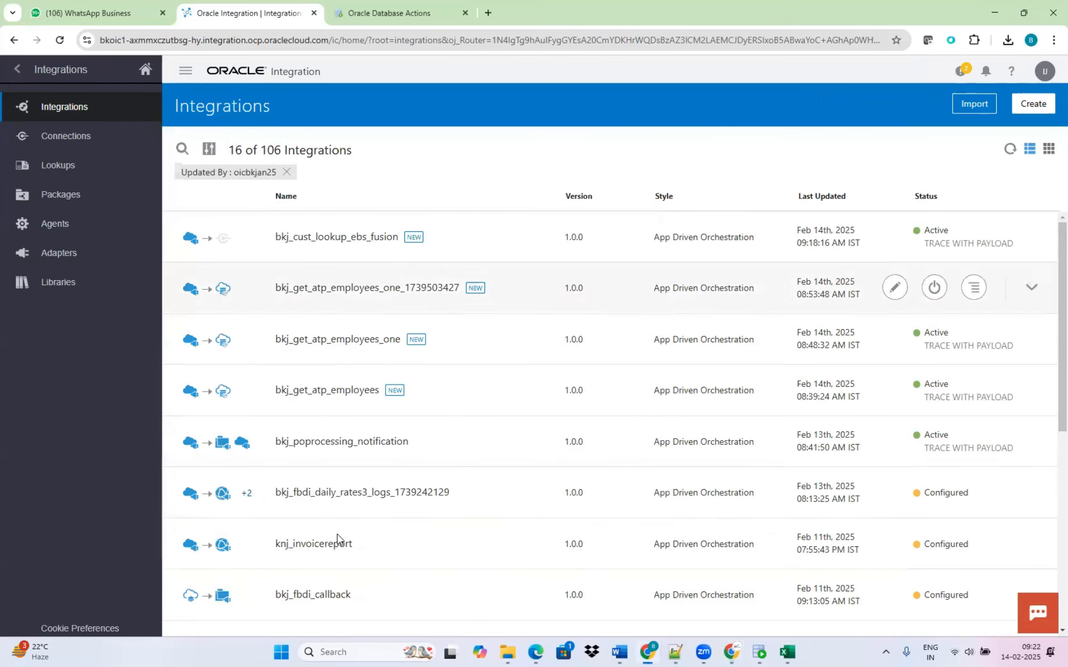